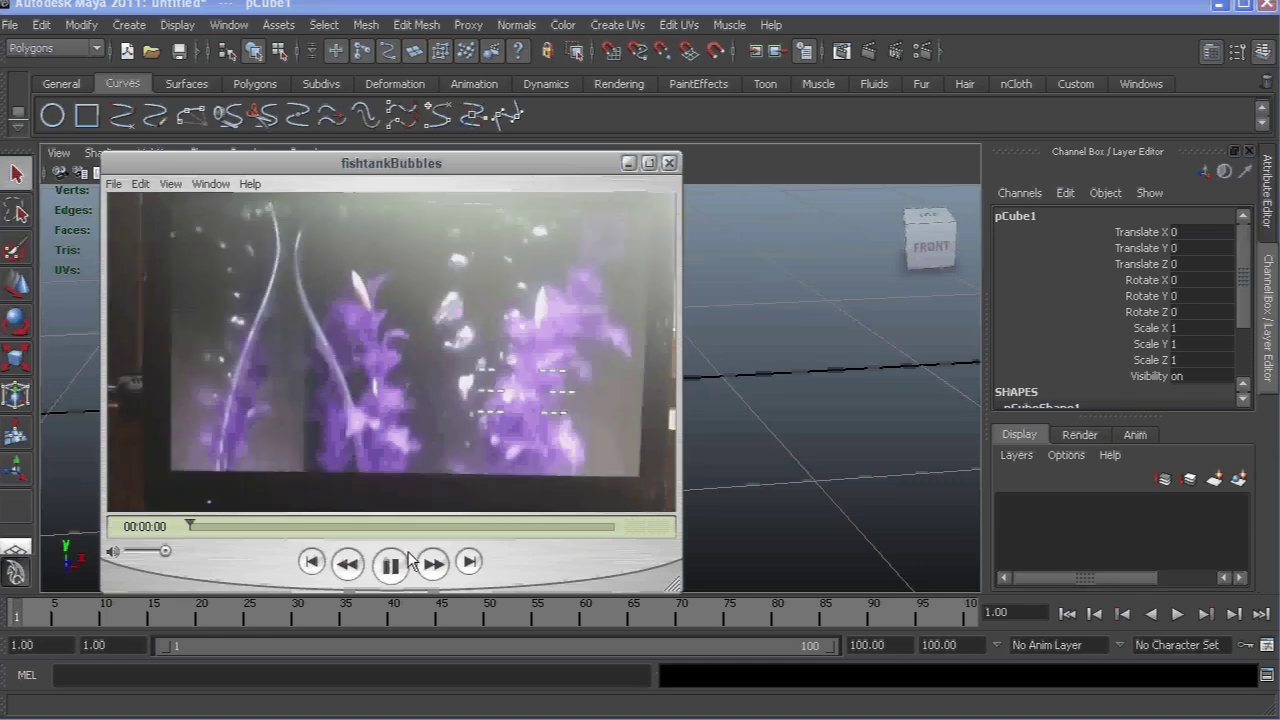
# Pause the fishtankBubbles reference video and scrub through it to examine the shape and movement of the bubbles
pyautogui.click(390, 566)
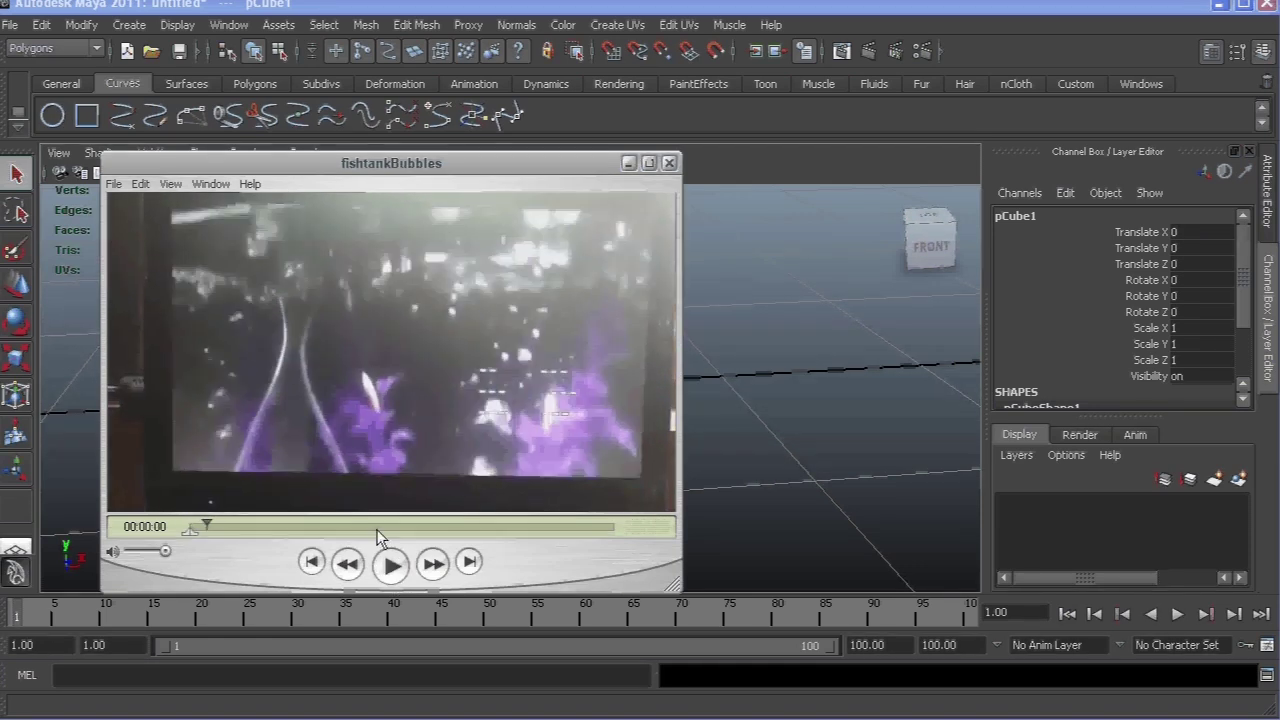
pyautogui.moveTo(385, 526); pyautogui.dragTo(387, 476)
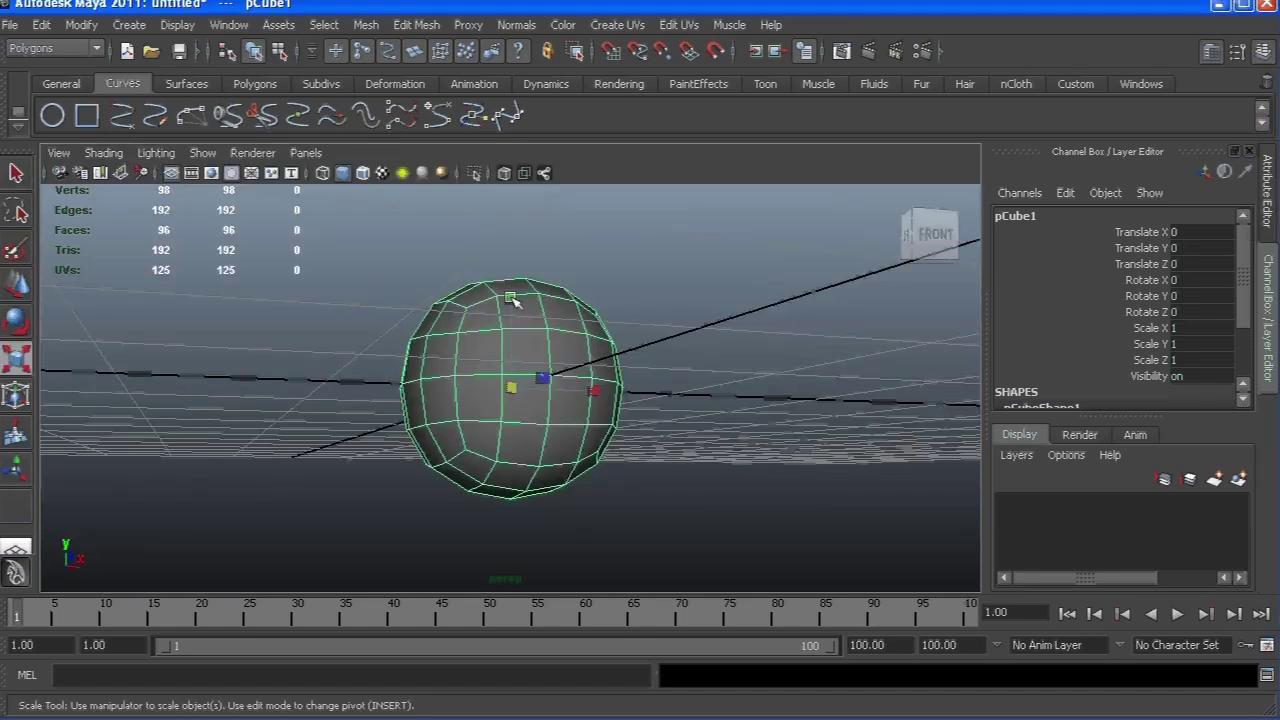
# Scale the smoothed cube into a flattened bubble of about 1.33 in X, 0.732 in Y and 1.14 in Z
pyautogui.moveTo(511, 299); pyautogui.dragTo(621, 372)
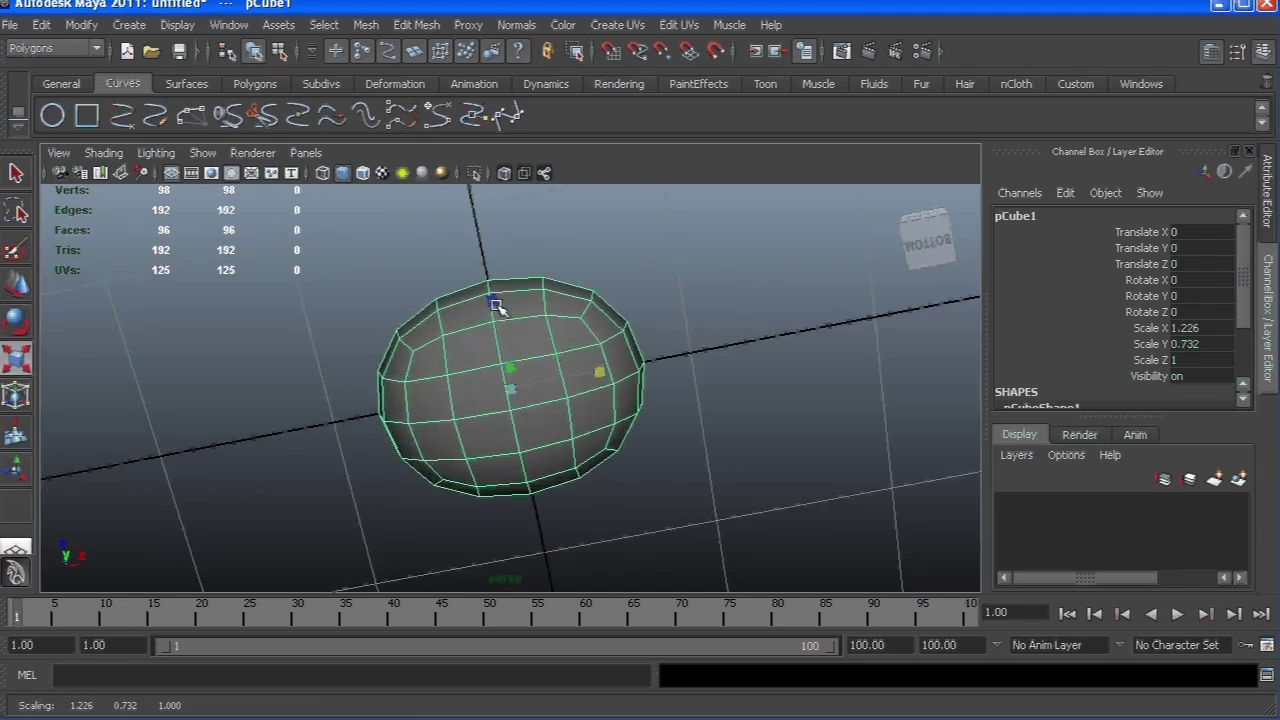
pyautogui.moveTo(494, 292); pyautogui.dragTo(510, 313)
pyautogui.moveTo(603, 366); pyautogui.dragTo(554, 405)
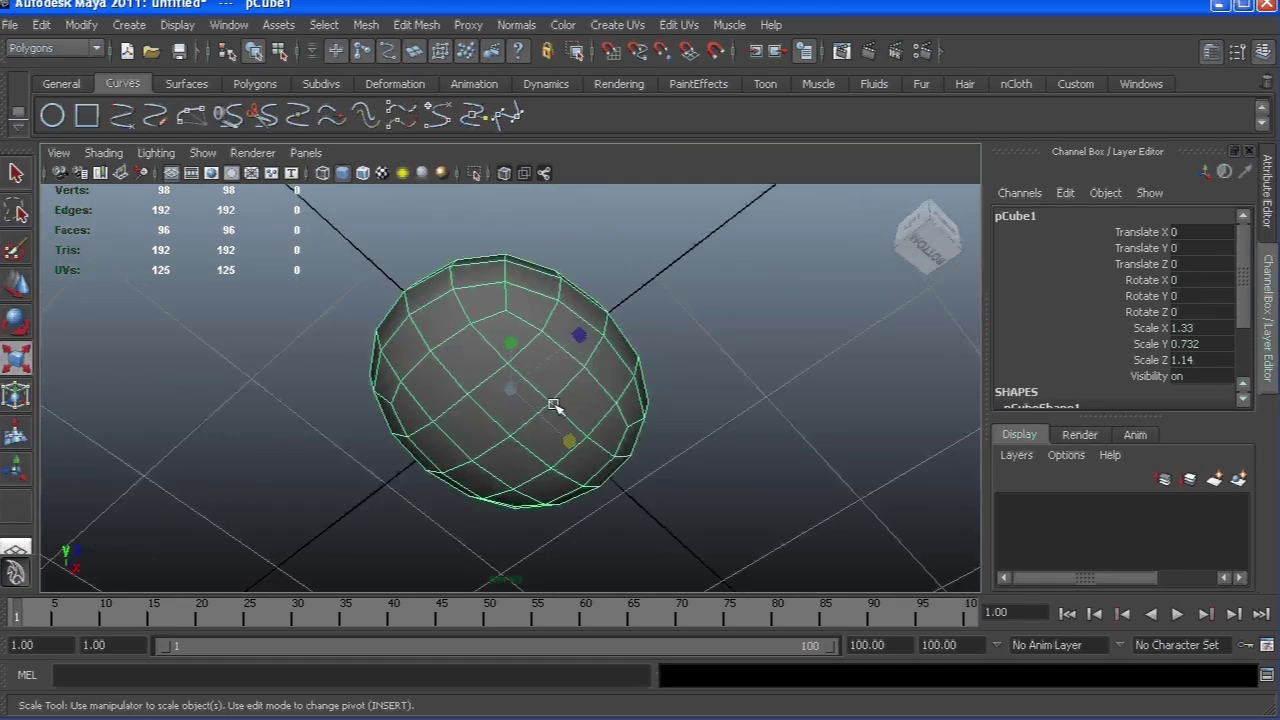
# Turn on Soft Select for the Move tool and push the mesh's bottom centre vertex upward to flatten the underside
pyautogui.moveTo(512, 380); pyautogui.dragTo(425, 372, button='right')
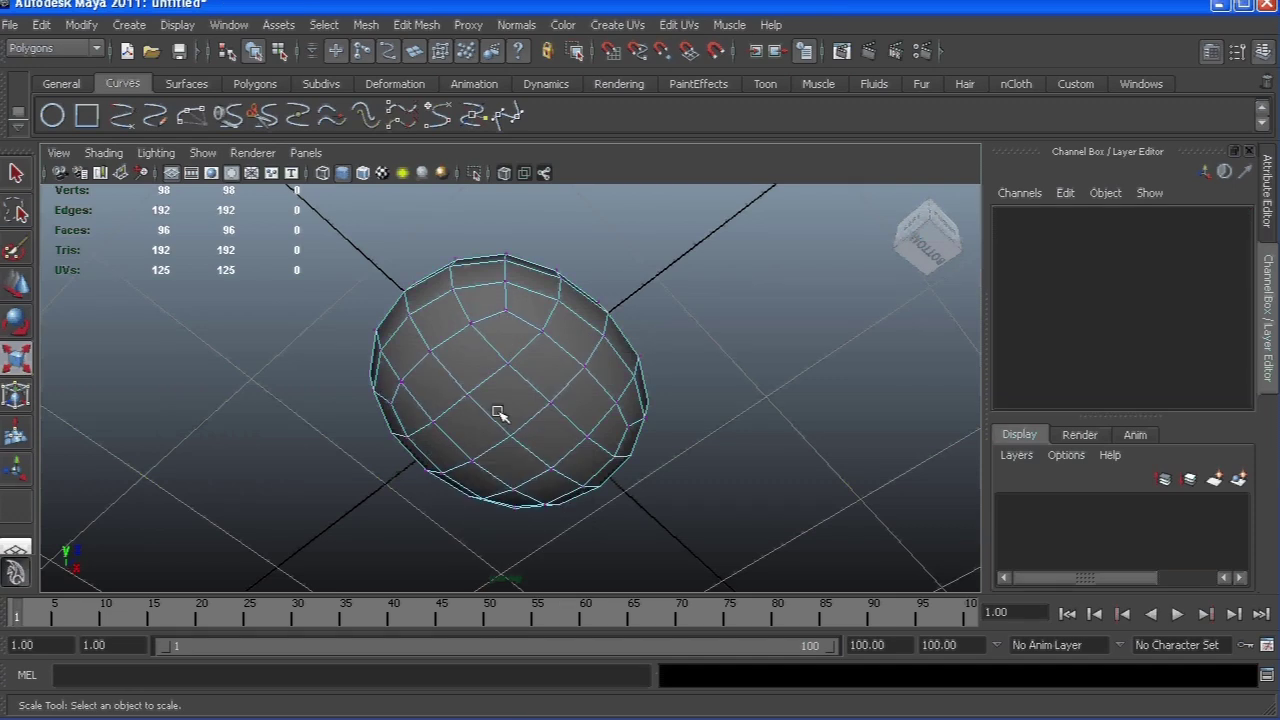
pyautogui.click(510, 437)
pyautogui.keyDown('alt'); pyautogui.moveTo(510, 437); pyautogui.dragTo(450, 422); pyautogui.keyUp('alt')
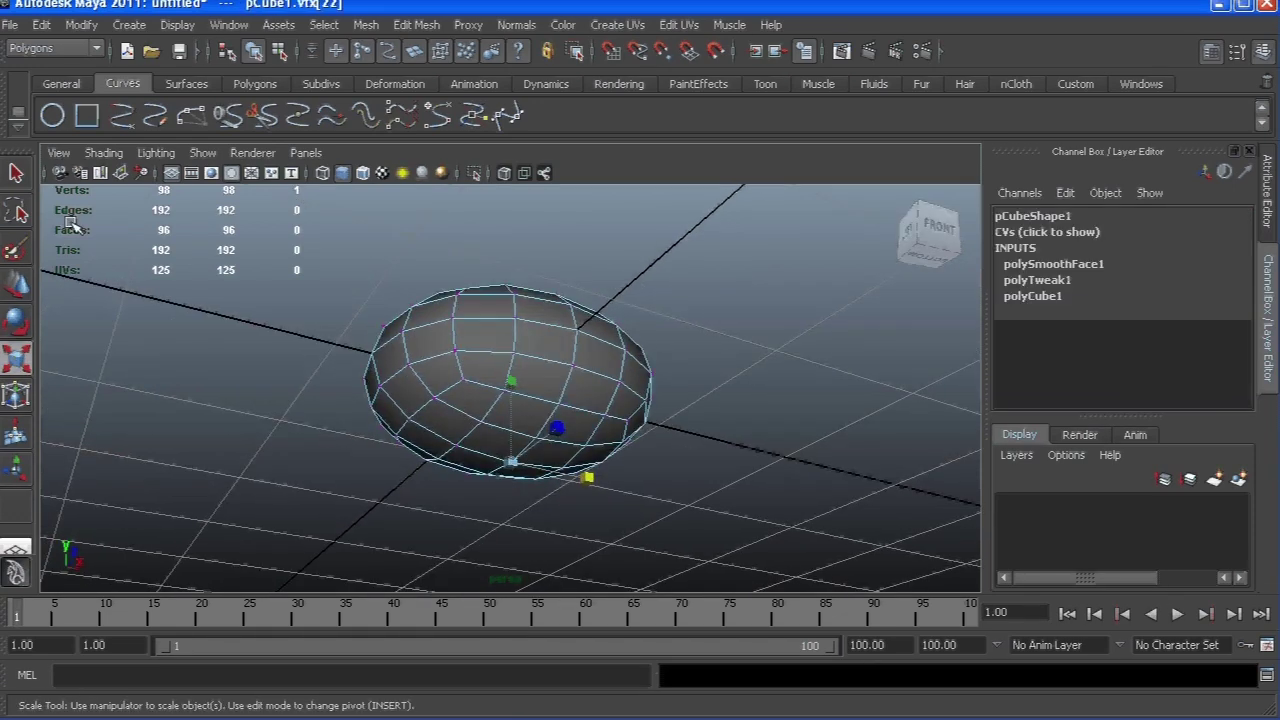
pyautogui.doubleClick(17, 290)
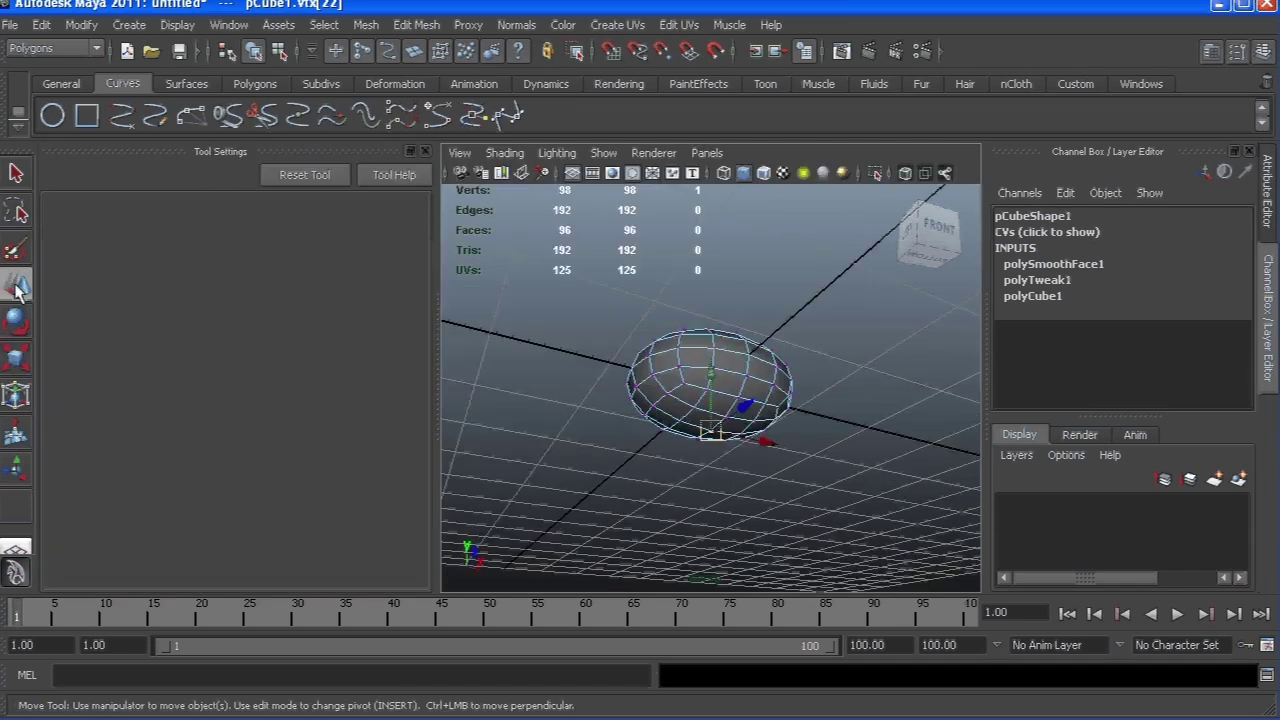
pyautogui.scroll(-5, 222, 450)
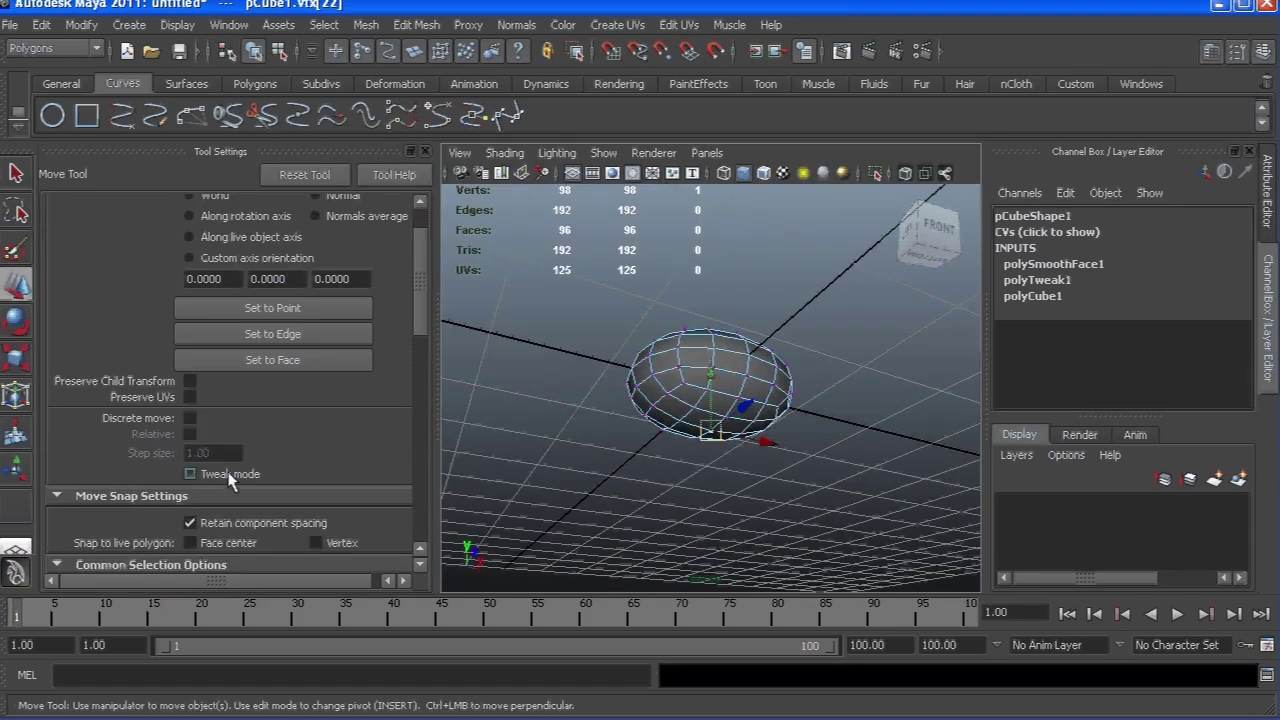
pyautogui.scroll(-2, 220, 467)
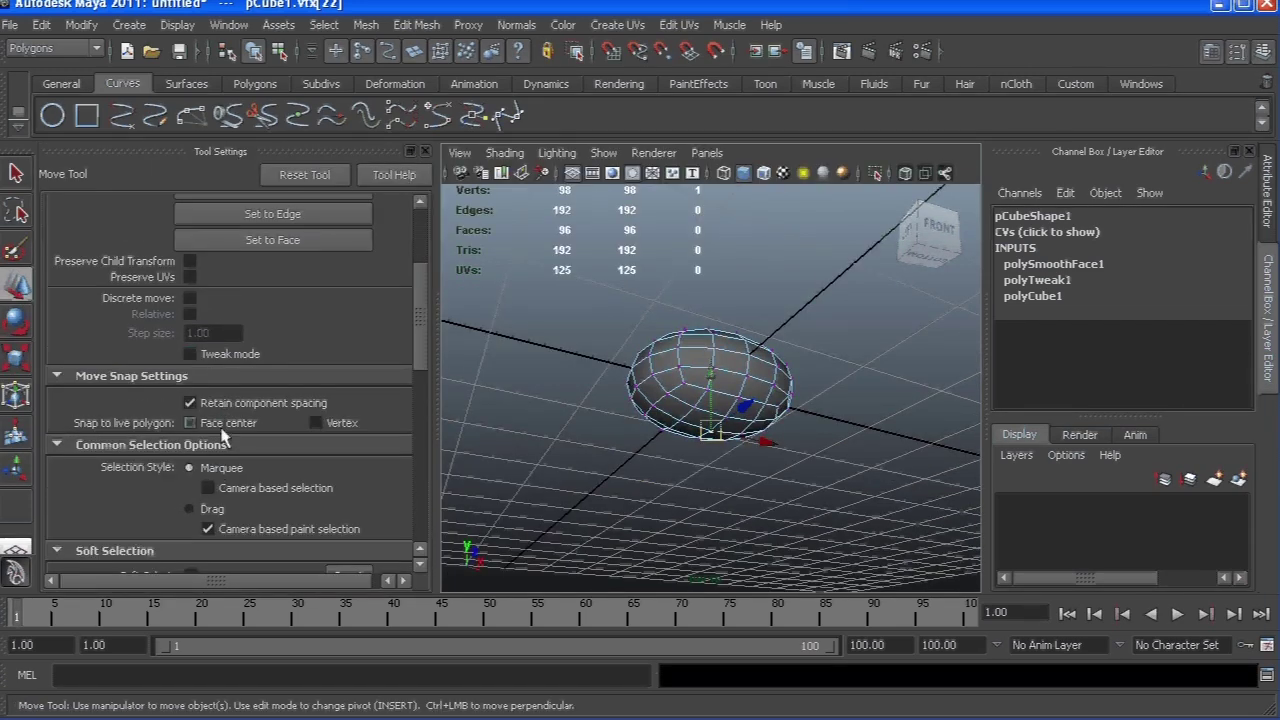
pyautogui.scroll(-1, 224, 437)
pyautogui.click(190, 515)
pyautogui.keyDown('alt'); pyautogui.moveTo(517, 449); pyautogui.dragTo(670, 424); pyautogui.keyUp('alt')
pyautogui.moveTo(706, 385); pyautogui.dragTo(583, 419)
# Select an edge loop around the bubble mesh for scaling and turn Soft Select back off
pyautogui.moveTo(659, 374); pyautogui.dragTo(656, 350, button='right')
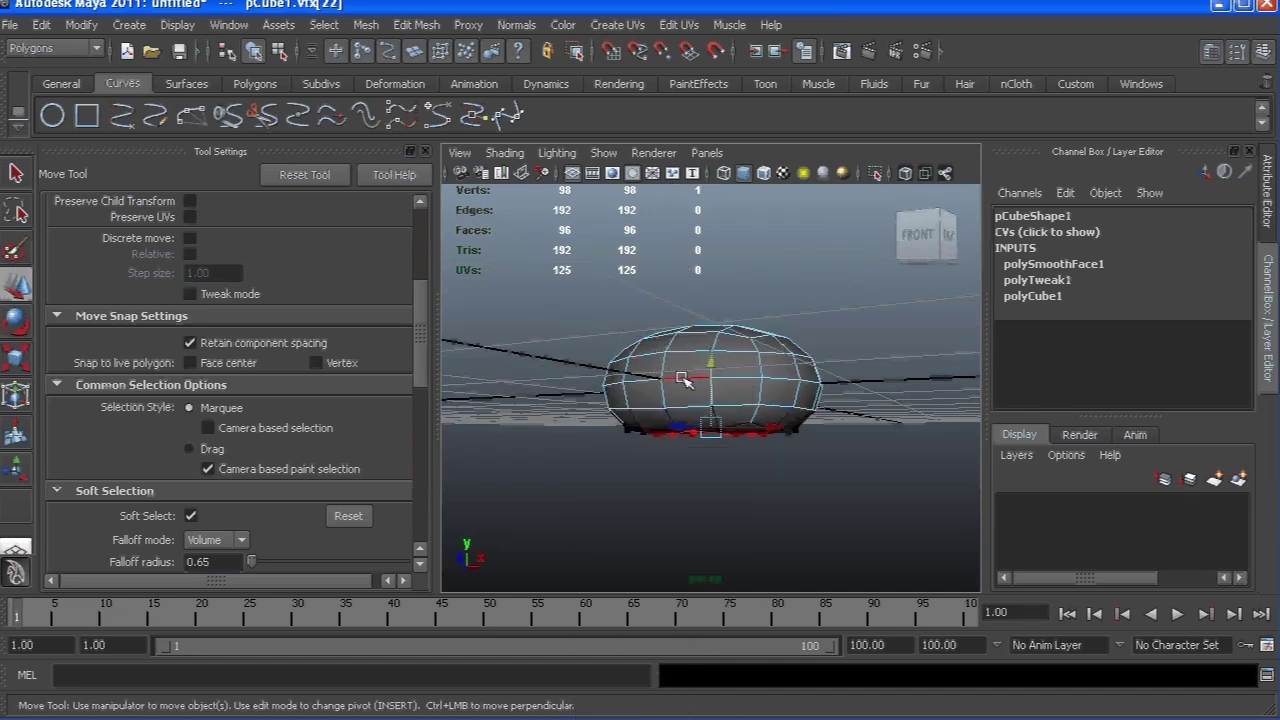
pyautogui.doubleClick(683, 380)
pyautogui.press('r')
pyautogui.keyDown('alt'); pyautogui.moveTo(691, 391); pyautogui.dragTo(542, 272); pyautogui.keyUp('alt')
pyautogui.keyDown('alt'); pyautogui.moveTo(594, 342); pyautogui.dragTo(666, 367); pyautogui.keyUp('alt')
pyautogui.press('q')
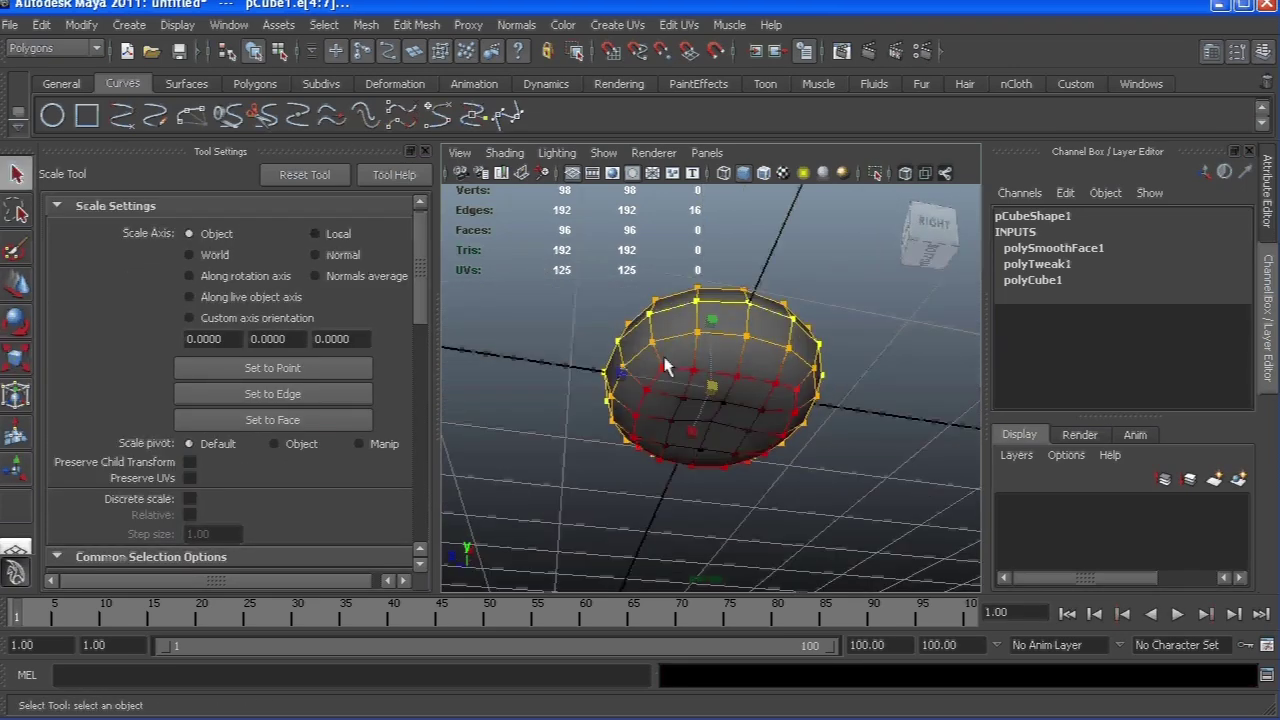
pyautogui.click(190, 339)
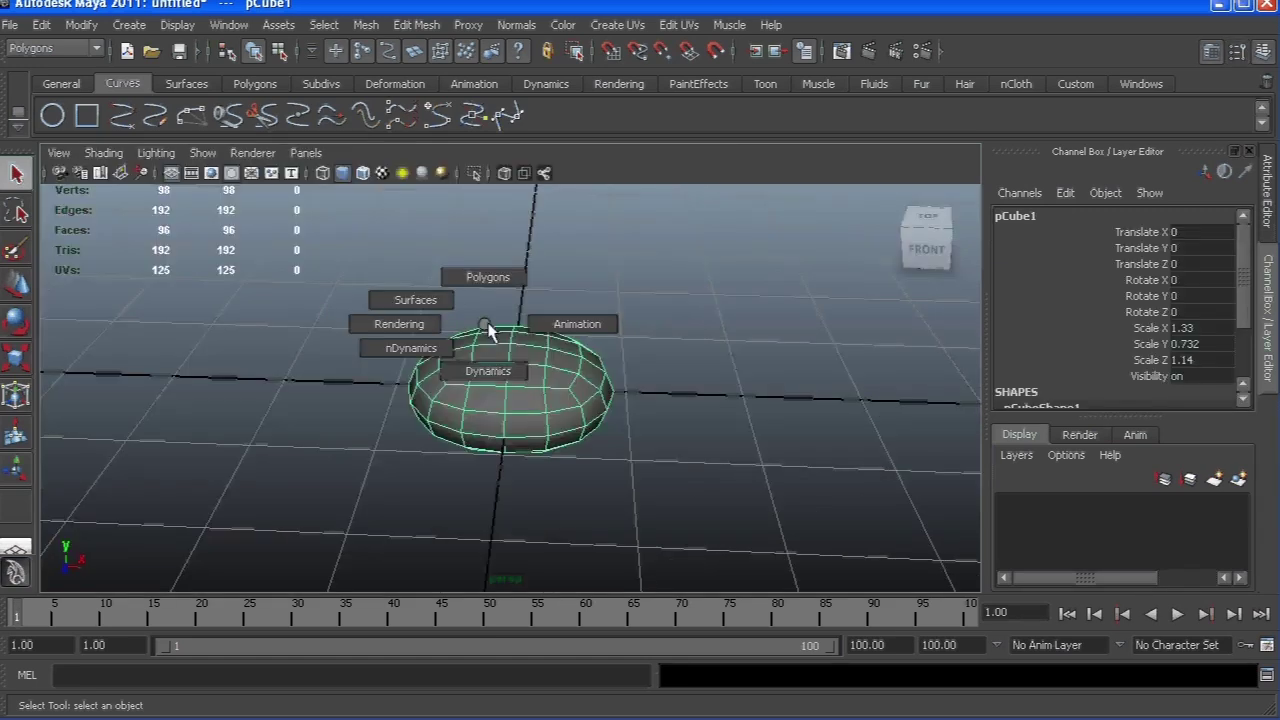
# Create a Dynamics soft body by duplicating the mesh, making the copy soft and the original its goal with weight 0.5
pyautogui.moveTo(487, 330); pyautogui.dragTo(474, 378)
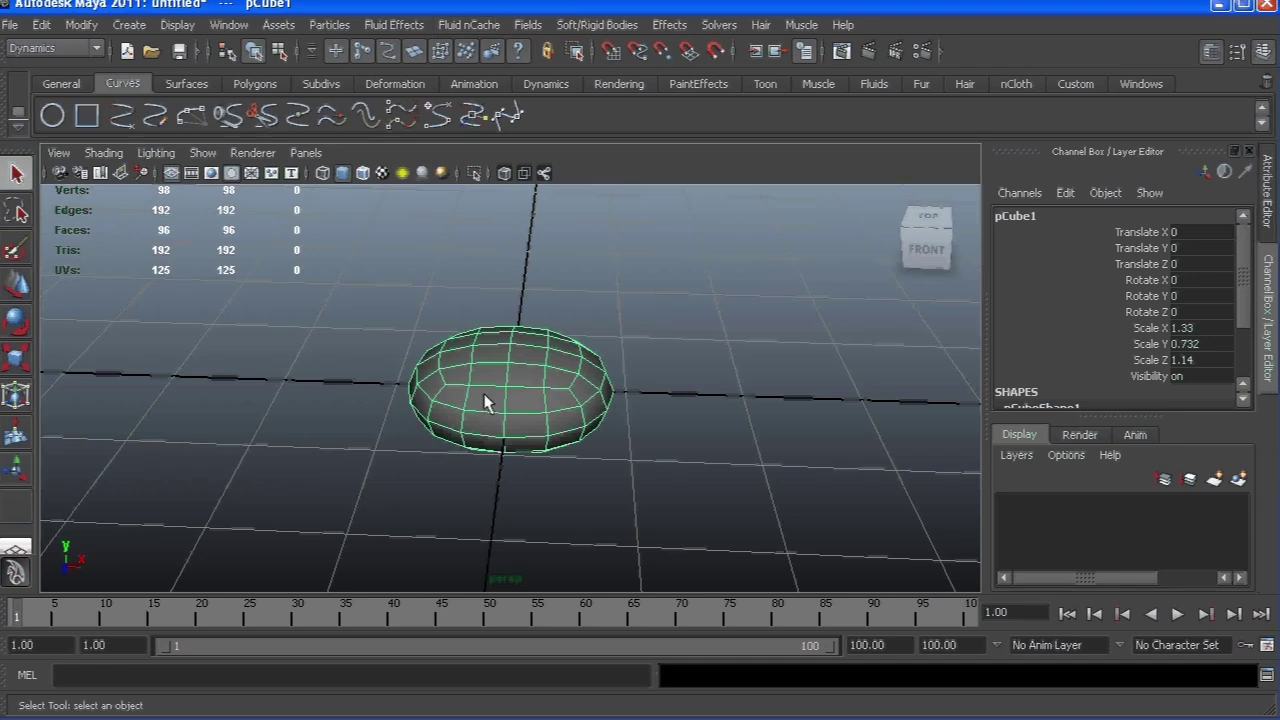
pyautogui.click(577, 28)
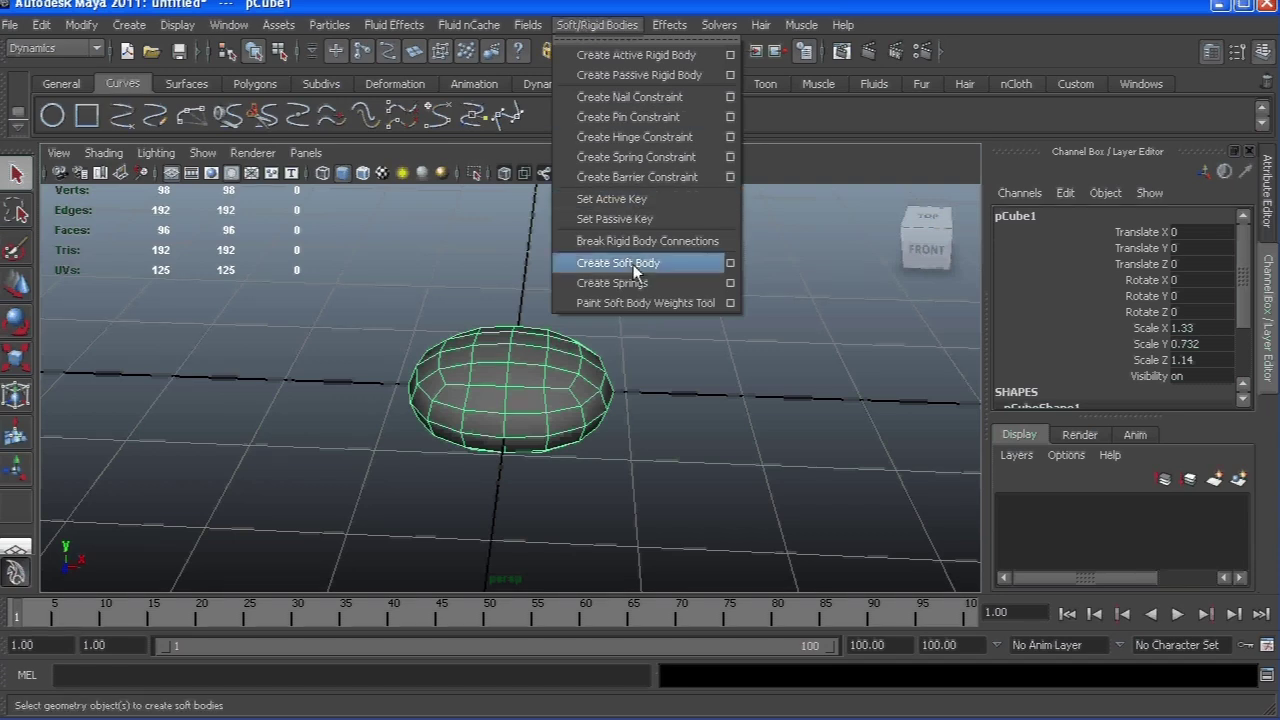
pyautogui.click(734, 261)
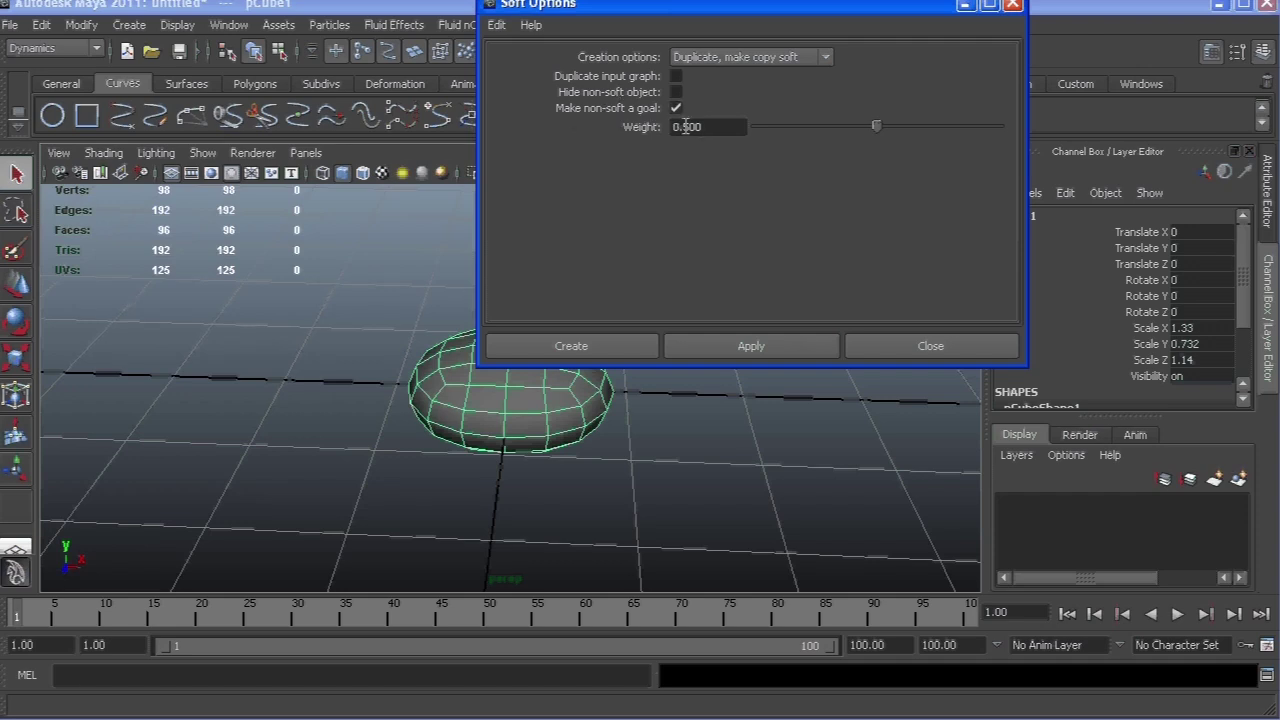
pyautogui.moveTo(876, 127); pyautogui.dragTo(1000, 127)
pyautogui.moveTo(712, 128); pyautogui.dragTo(626, 132)
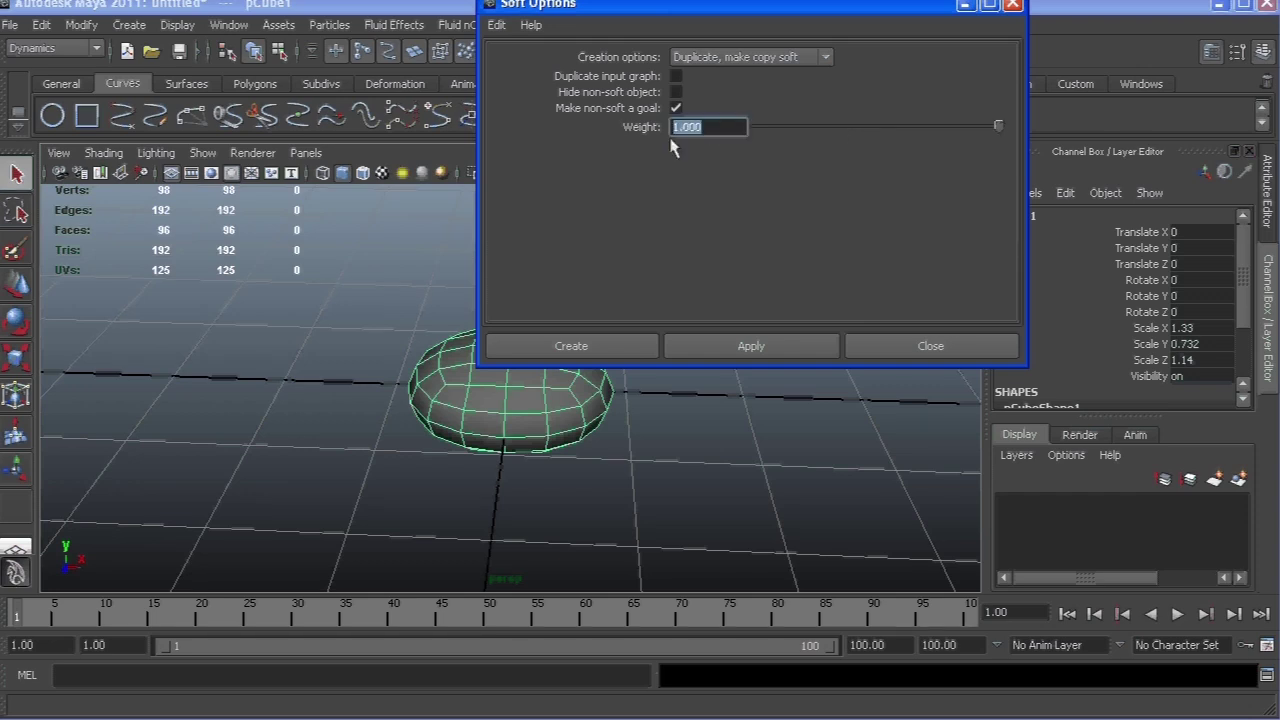
pyautogui.press('BackSpace')
pyautogui.write('.5')
pyautogui.click(625, 346)
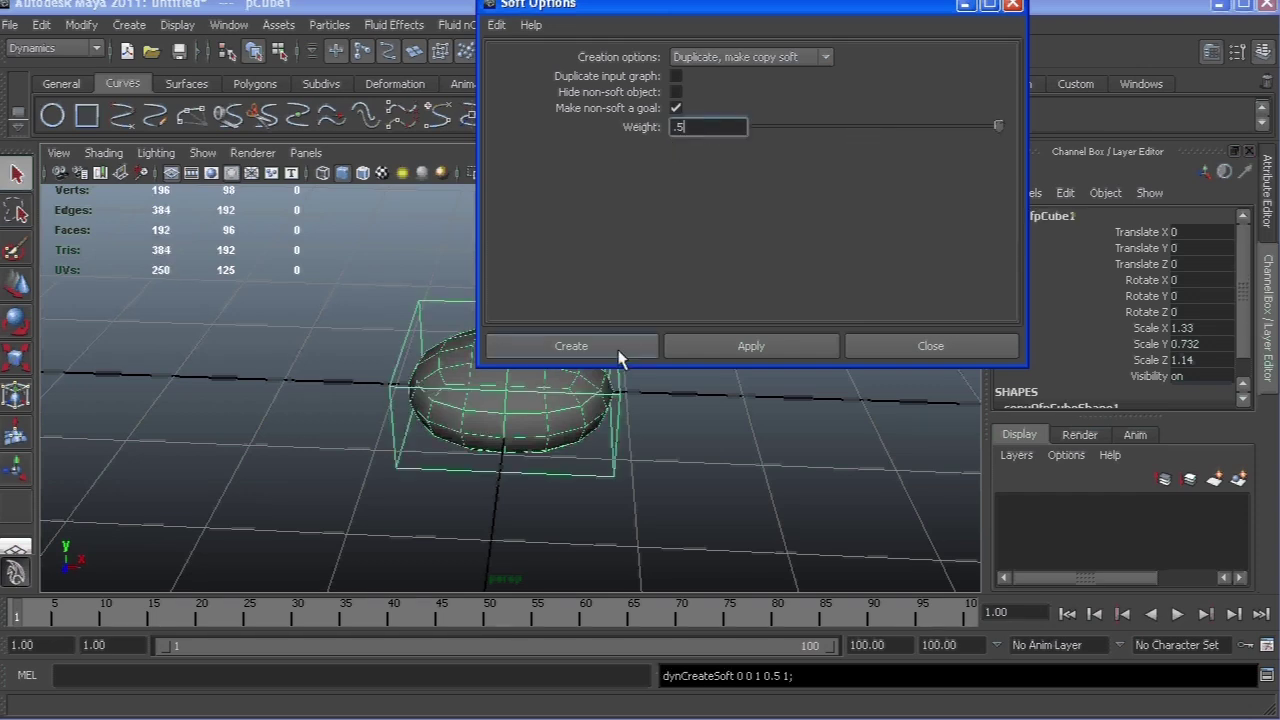
# Play the soft body simulation to check its movement and rewind to the first frame
pyautogui.moveTo(409, 371)
pyautogui.keyDown('alt'); pyautogui.mouseDown()
pyautogui.moveTo(517, 357)
pyautogui.moveTo(426, 357)
pyautogui.mouseUp(); pyautogui.keyUp('alt')
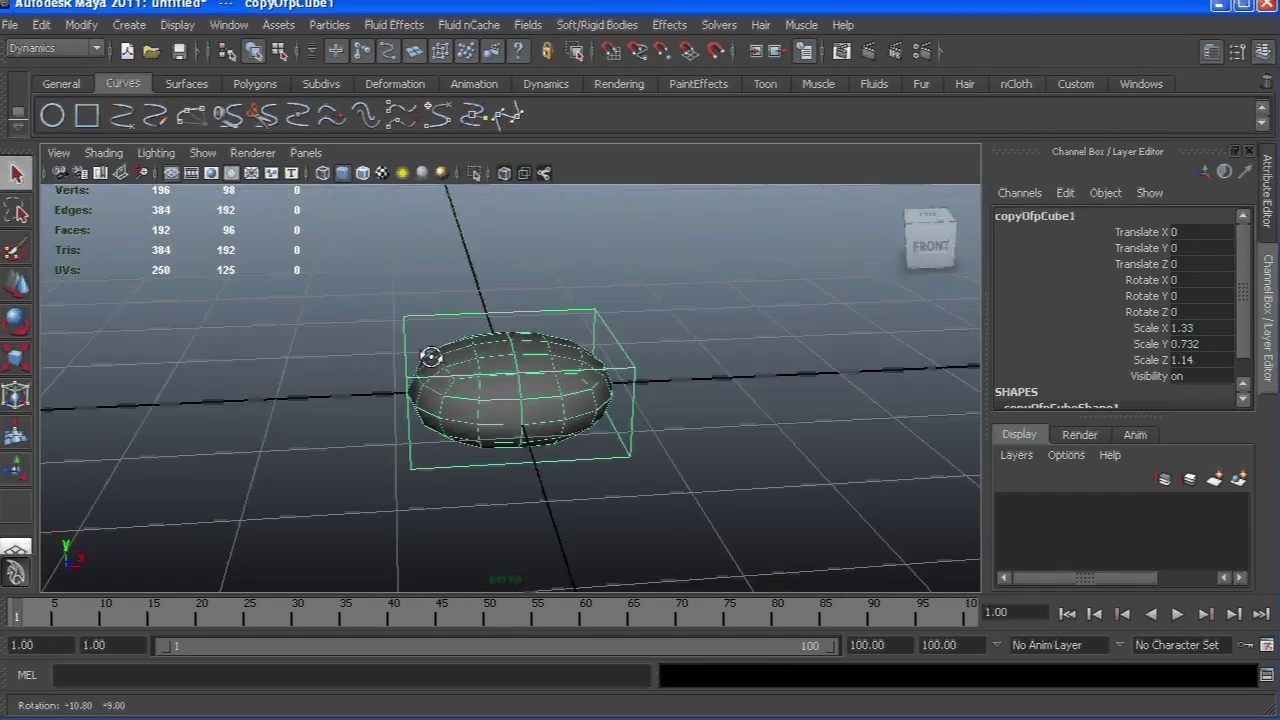
pyautogui.click(1177, 614)
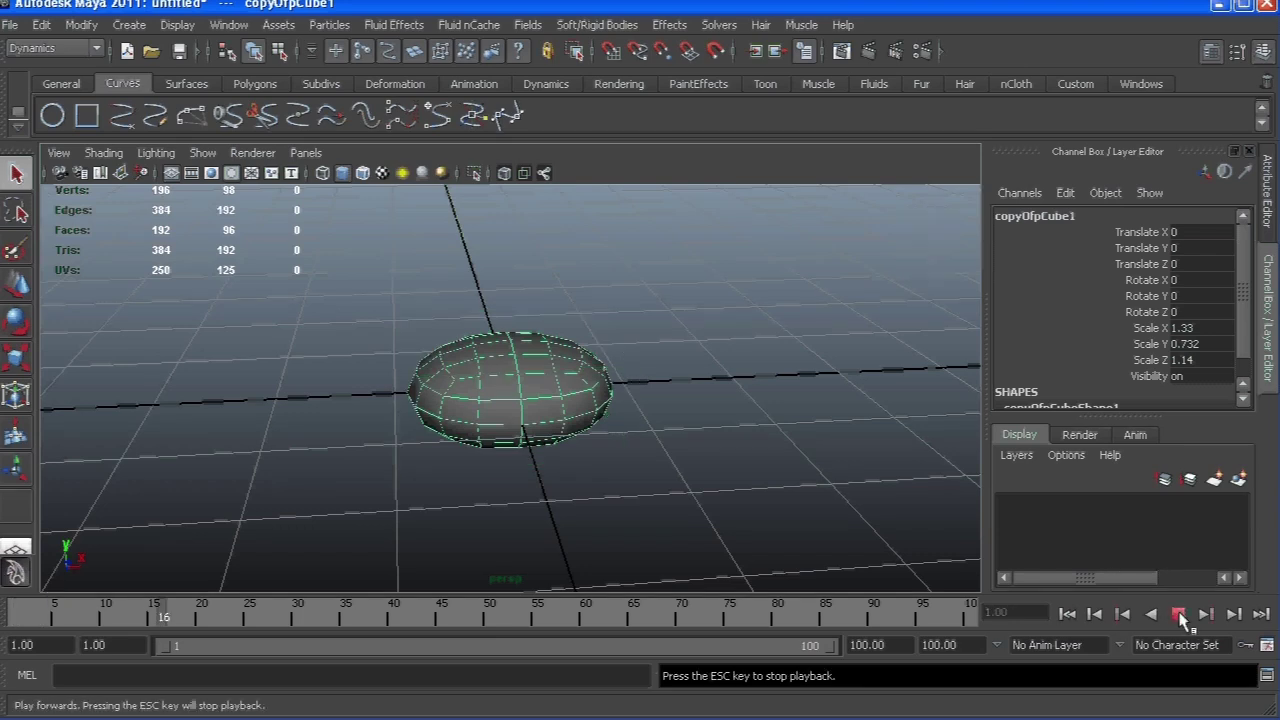
pyautogui.click(1177, 614)
pyautogui.click(1067, 614)
pyautogui.keyDown('alt'); pyautogui.moveTo(745, 398); pyautogui.dragTo(707, 398, button='right'); pyautogui.keyUp('alt')
pyautogui.keyDown('alt'); pyautogui.moveTo(707, 398); pyautogui.dragTo(760, 385); pyautogui.keyUp('alt')
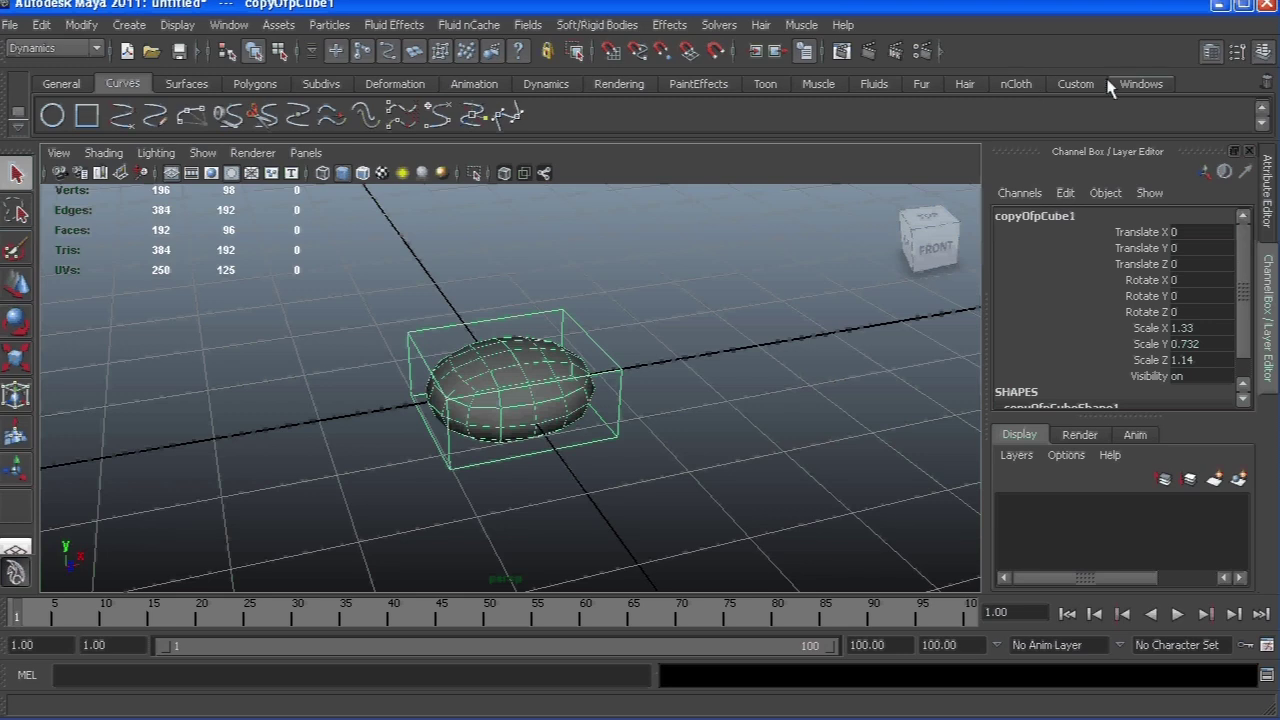
# Select copyOfpCube1Particle under the soft copy in the Outliner and add a Turbulence field to it
pyautogui.click(1143, 86)
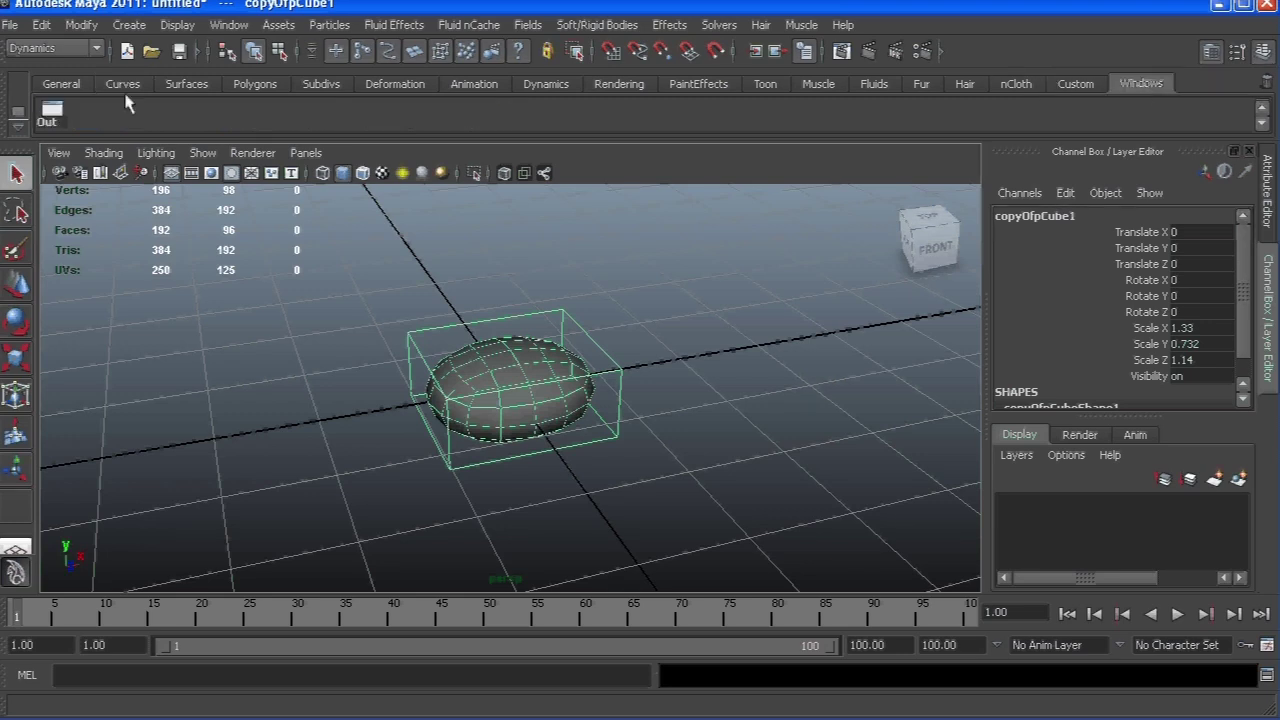
pyautogui.click(47, 112)
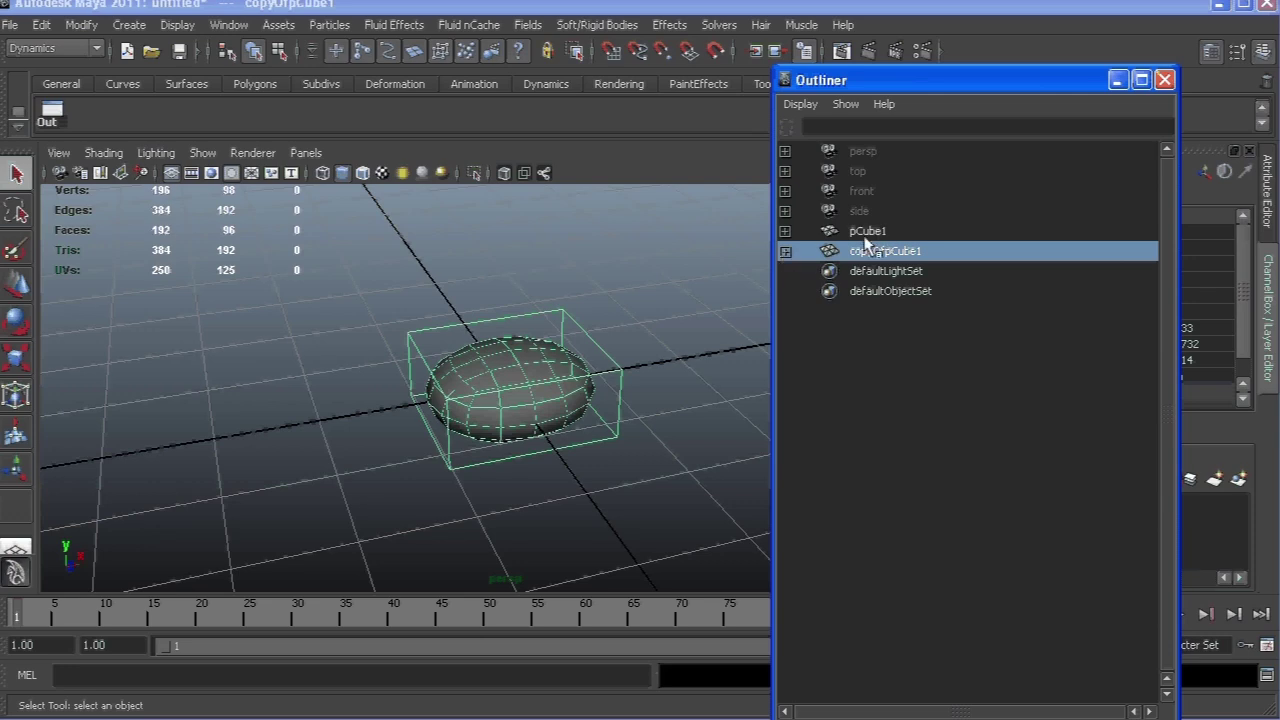
pyautogui.click(785, 251)
pyautogui.click(900, 292)
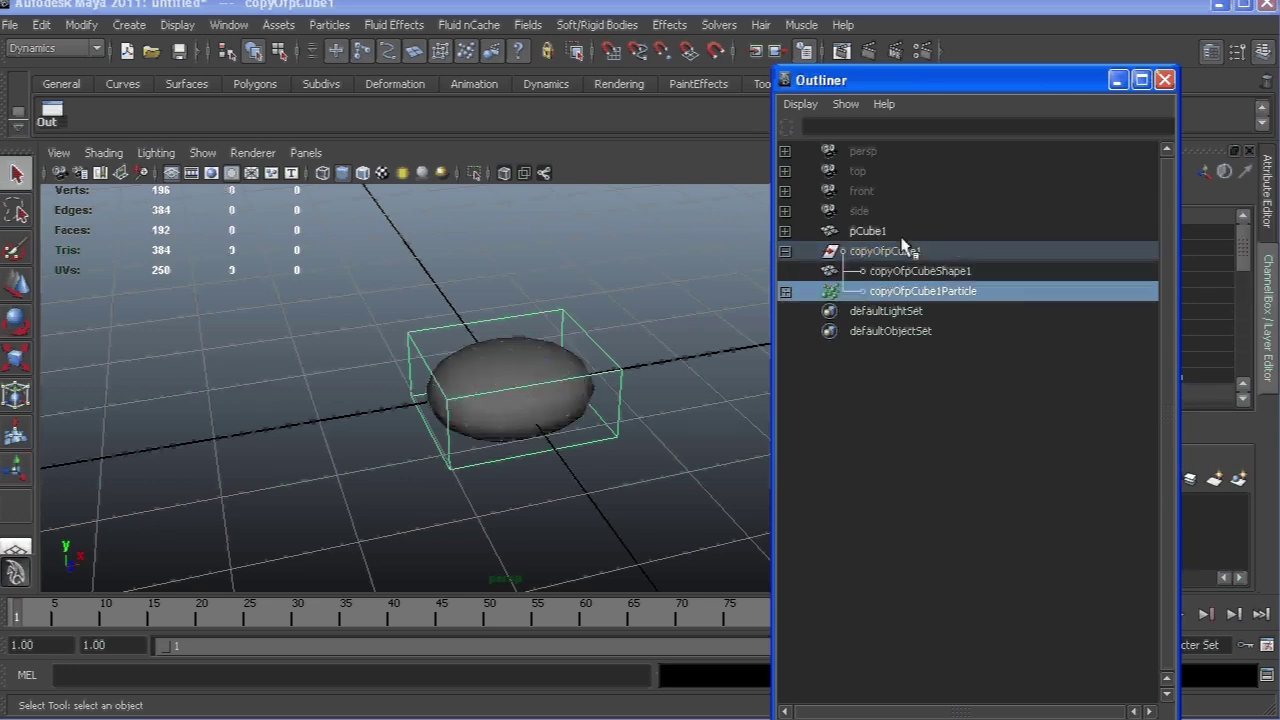
pyautogui.moveTo(884, 86); pyautogui.dragTo(1279, 100)
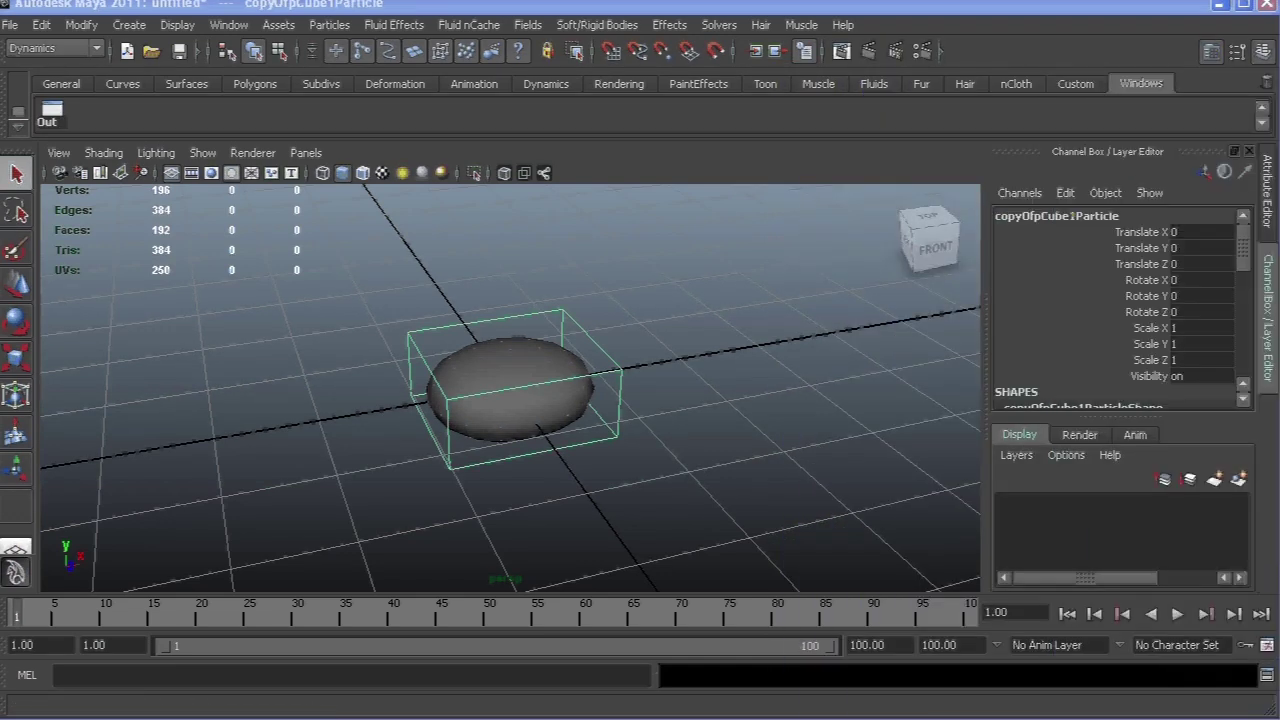
pyautogui.click(527, 24)
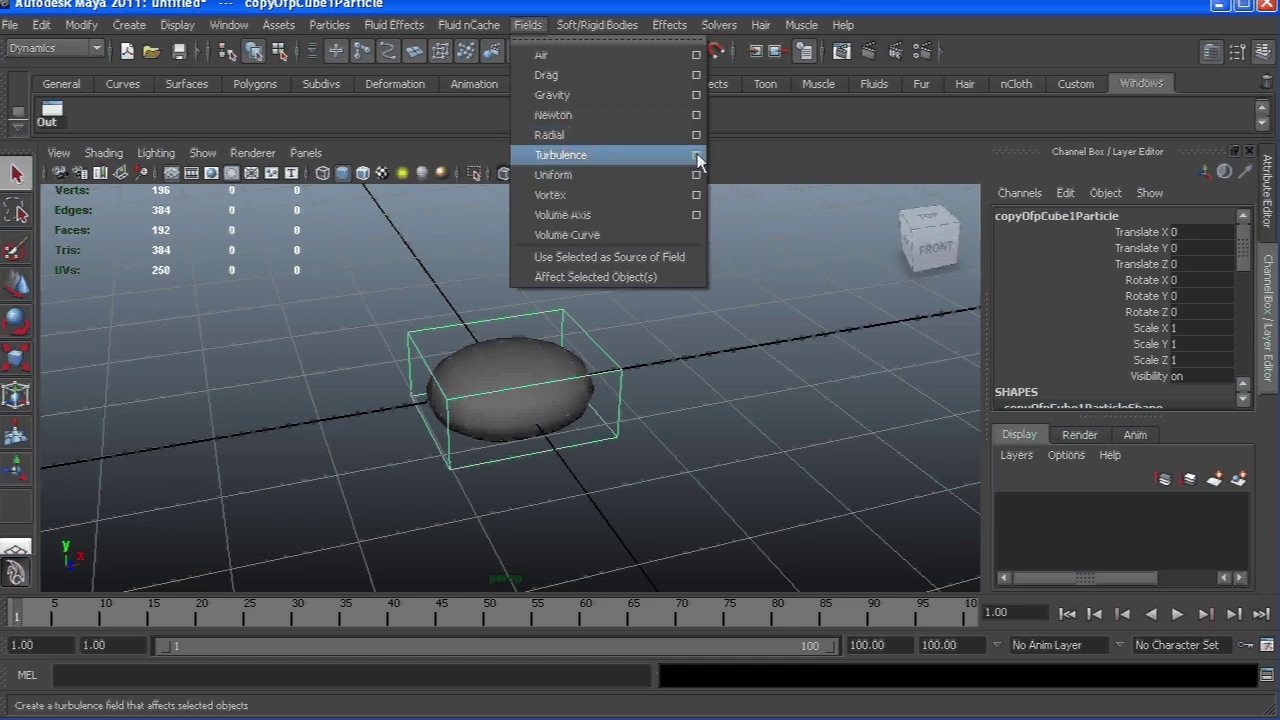
pyautogui.click(561, 155)
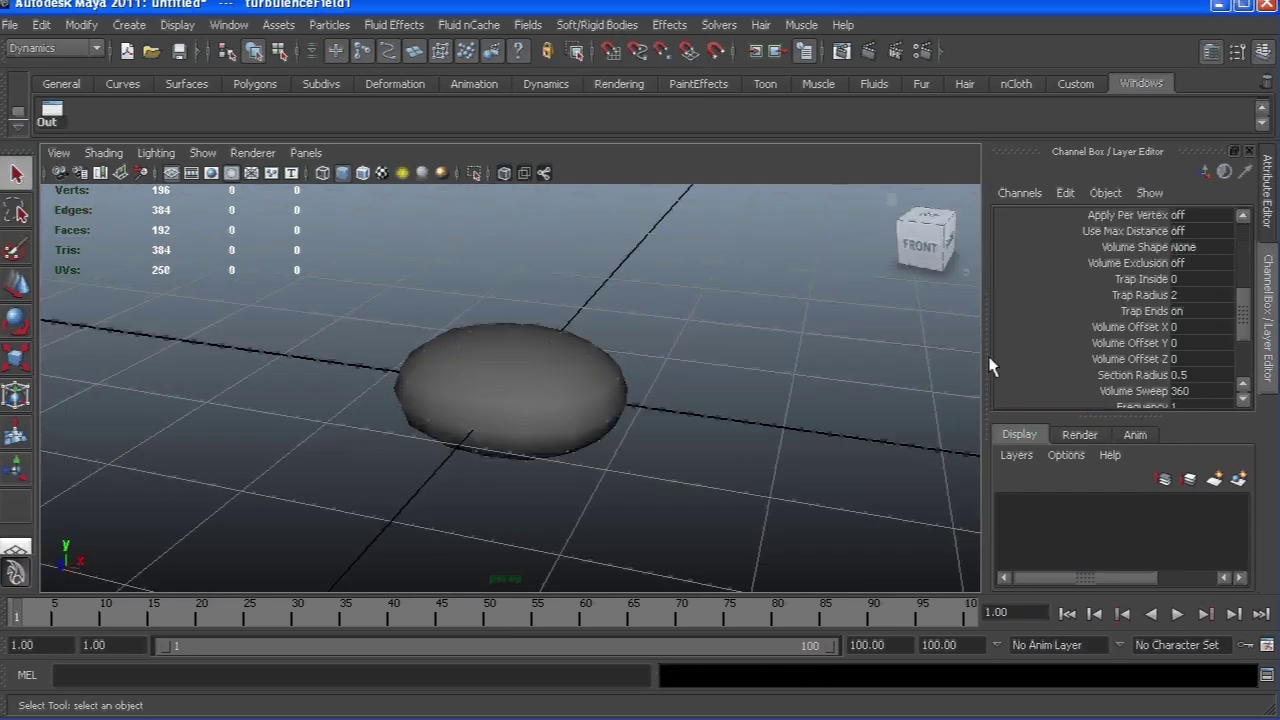
# Hide the original pCube1 mesh by setting its Visibility to off
pyautogui.click(47, 112)
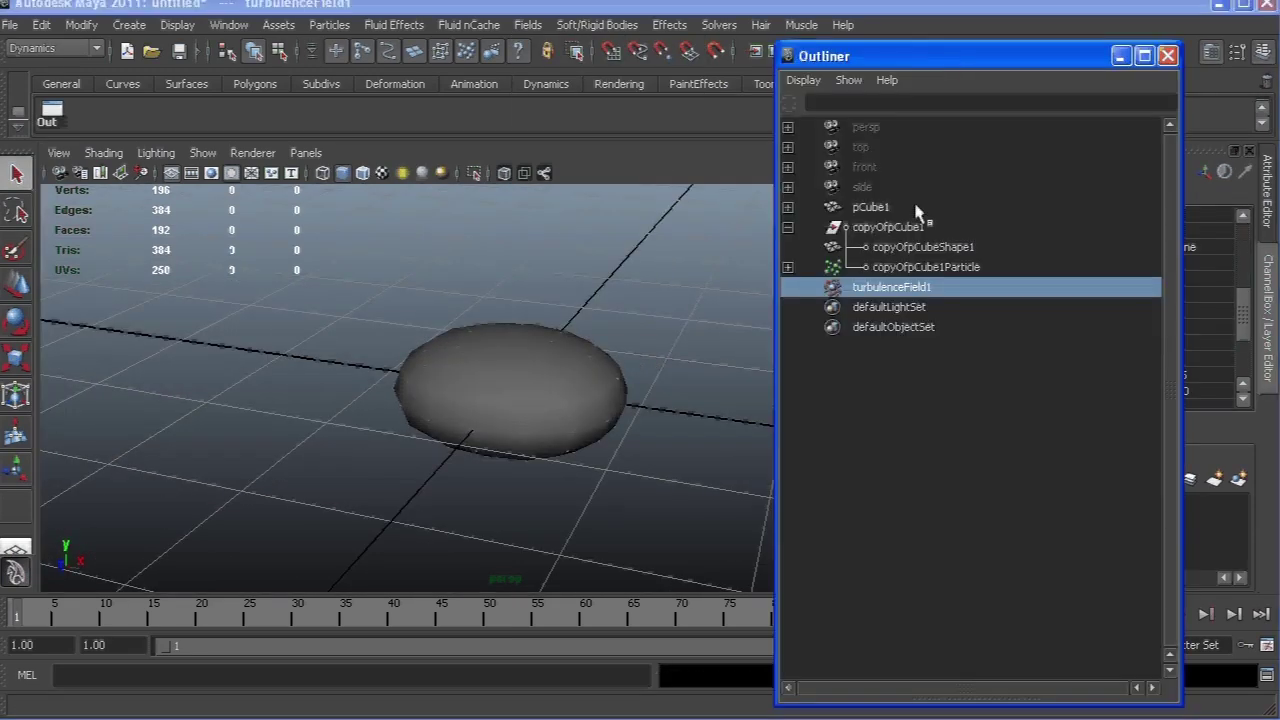
pyautogui.click(870, 207)
pyautogui.moveTo(928, 56); pyautogui.dragTo(954, 455)
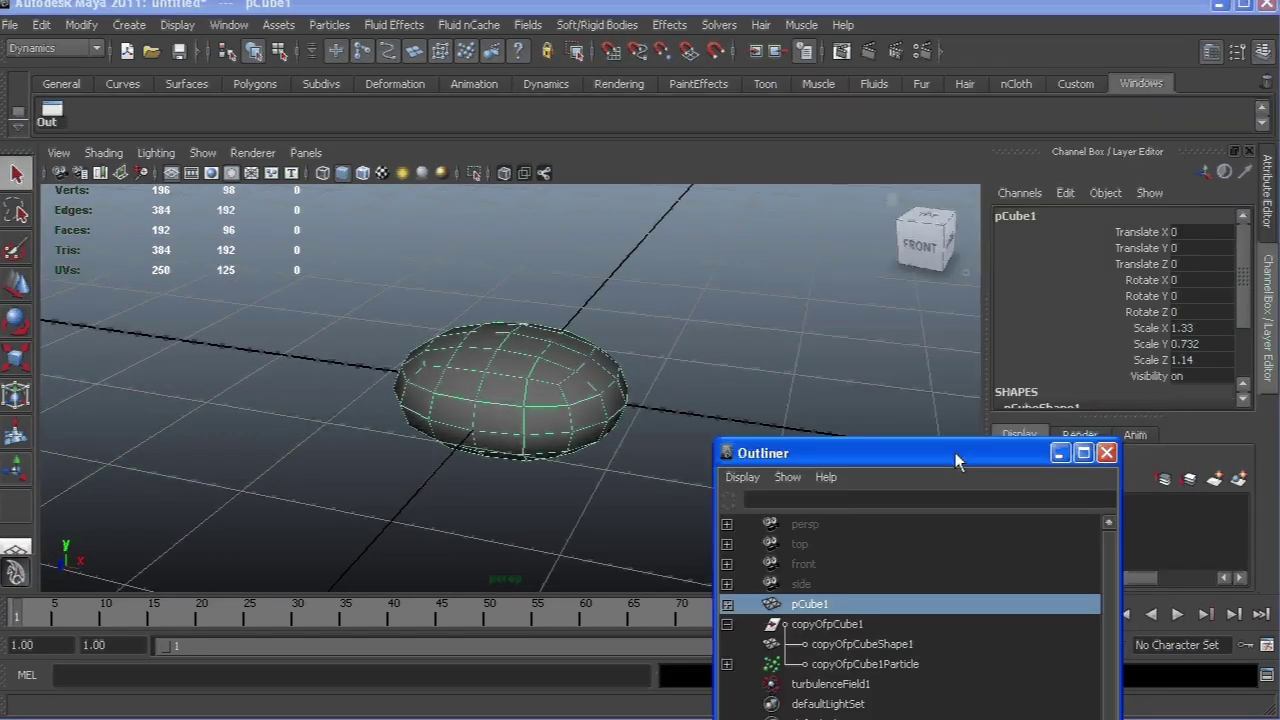
pyautogui.click(1178, 376)
pyautogui.write('0')
pyautogui.press('Return')
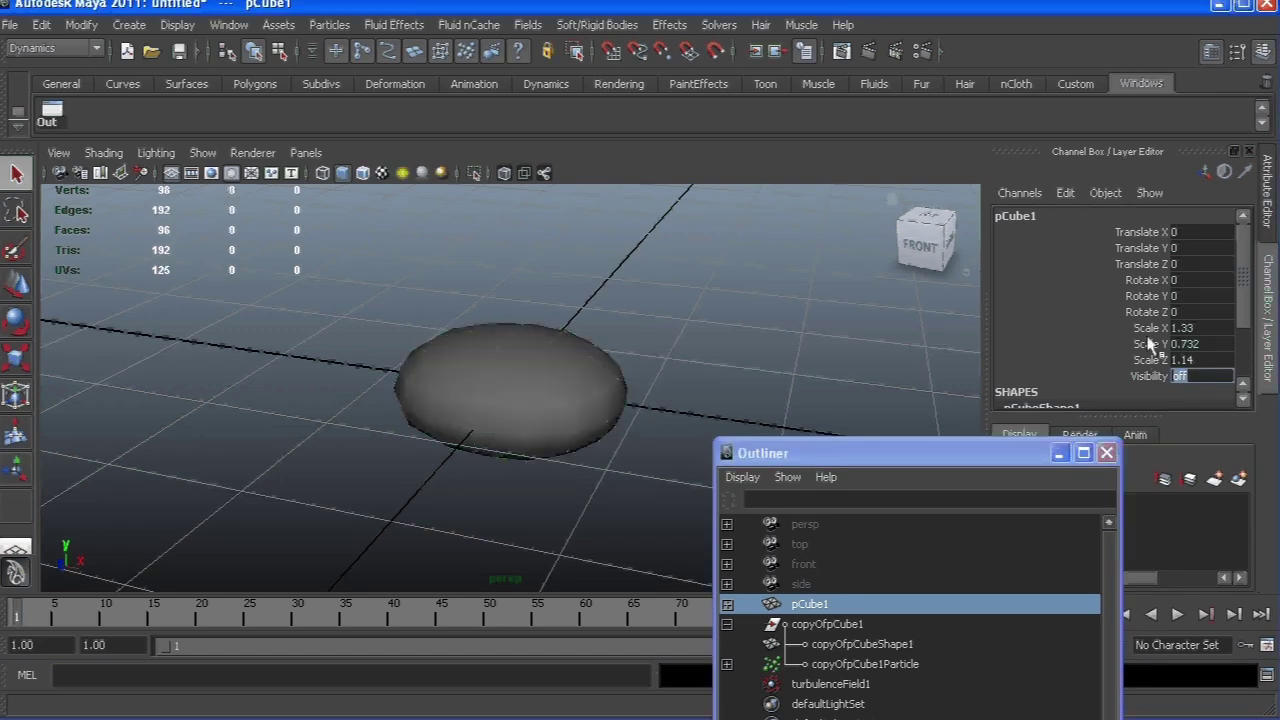
# Select turbulenceField1 in the Outliner and set its Magnitude to 20
pyautogui.moveTo(1036, 456); pyautogui.dragTo(829, 100)
pyautogui.click(900, 334)
pyautogui.scroll(-1, 1108, 320)
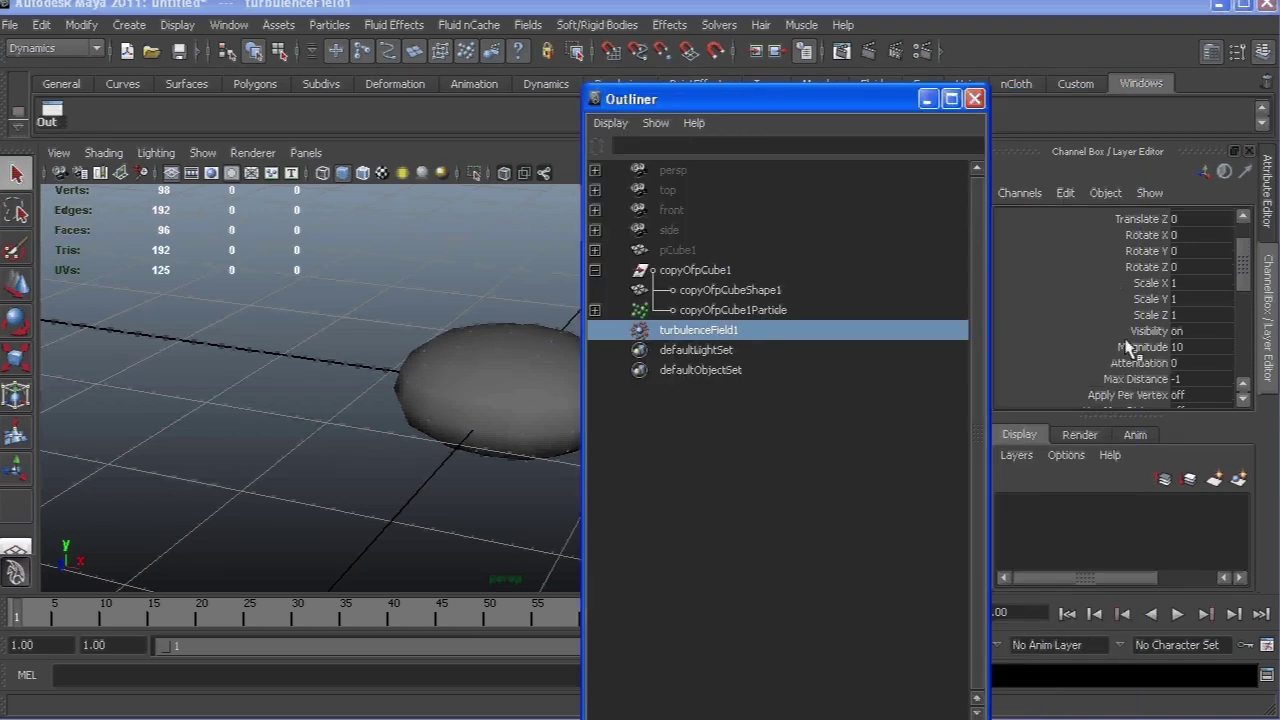
pyautogui.click(1185, 346)
pyautogui.write('20')
pyautogui.press('Return')
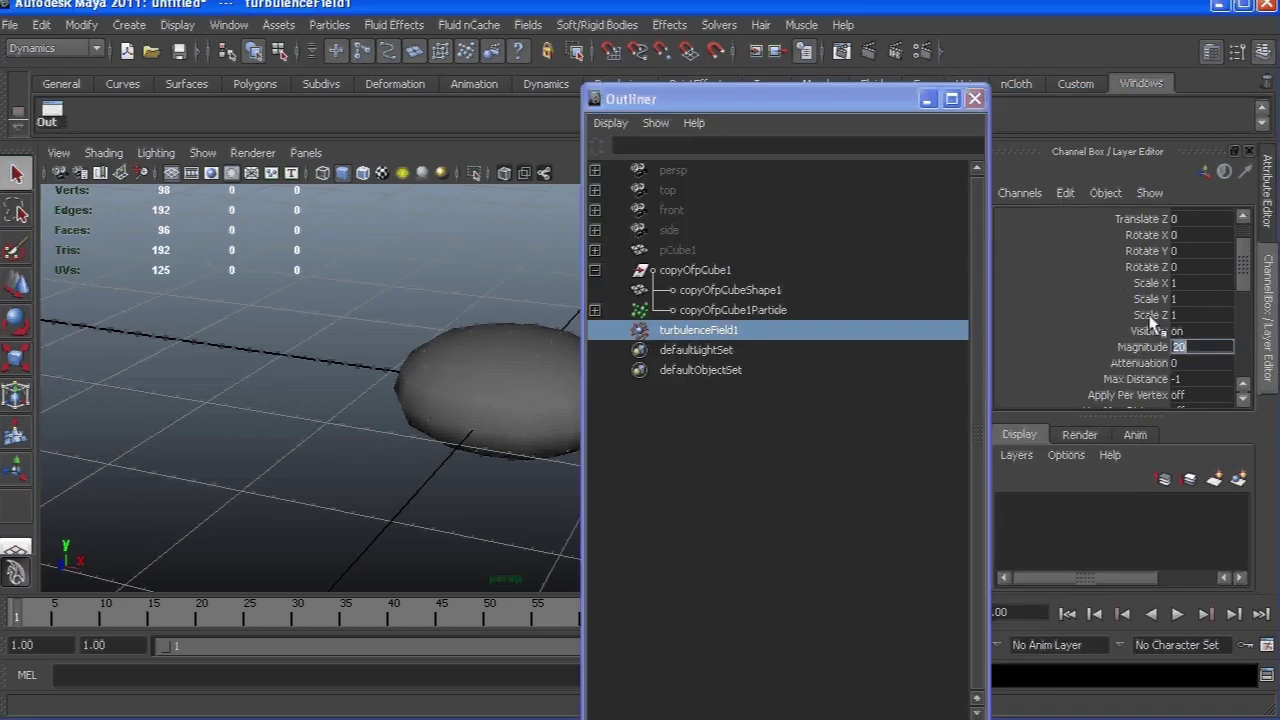
# Set the turbulence field's Frequency to 100
pyautogui.scroll(-3, 1194, 297)
pyautogui.scroll(-6, 1191, 290)
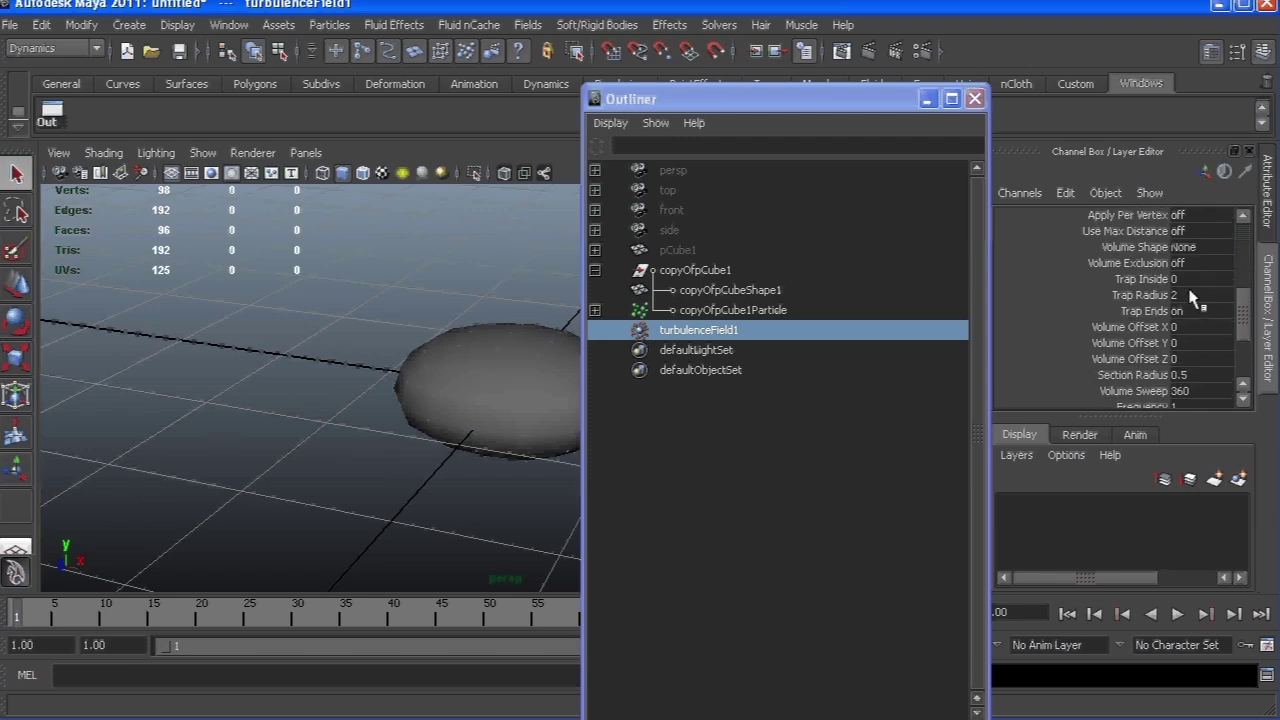
pyautogui.click(1192, 312)
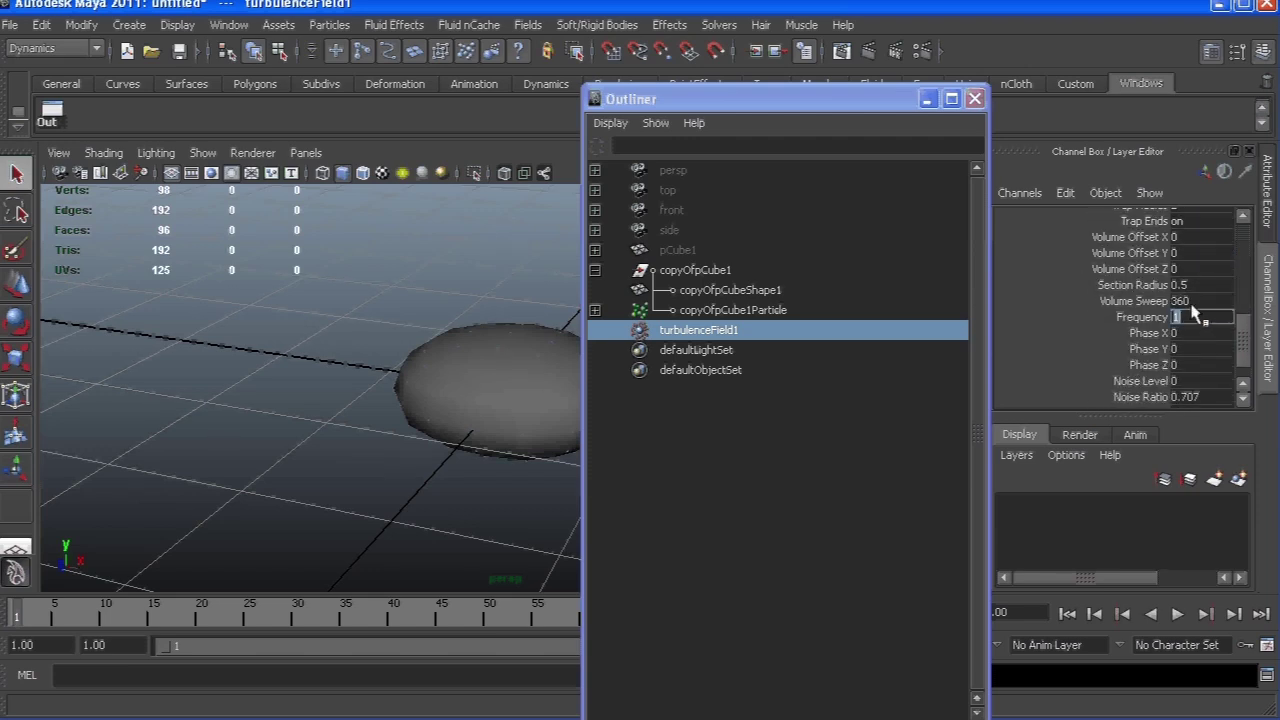
pyautogui.write('100')
pyautogui.press('Return')
# Play the turbulence simulation, rewind to the first frame and replay it to examine the bubble's deformation
pyautogui.click(1177, 614)
pyautogui.keyDown('alt'); pyautogui.moveTo(460, 300); pyautogui.dragTo(266, 260); pyautogui.keyUp('alt')
pyautogui.moveTo(663, 103); pyautogui.dragTo(780, 60)
pyautogui.click(1071, 615)
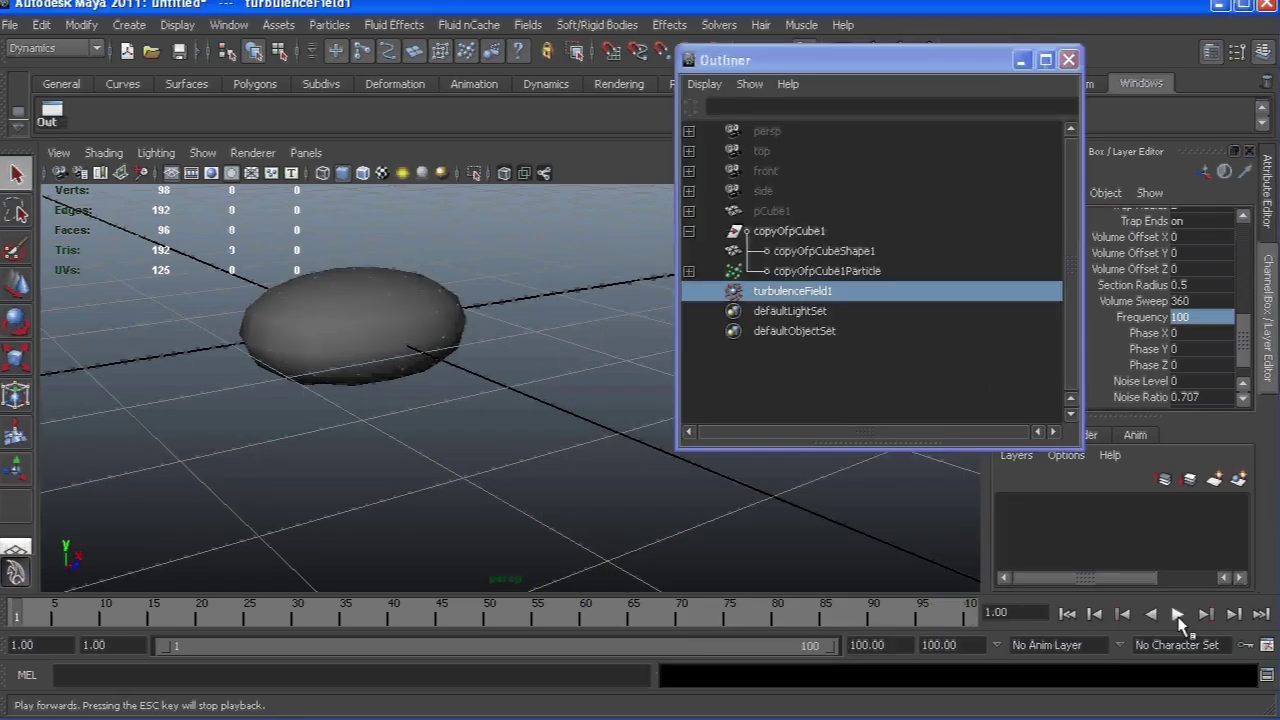
pyautogui.click(1178, 615)
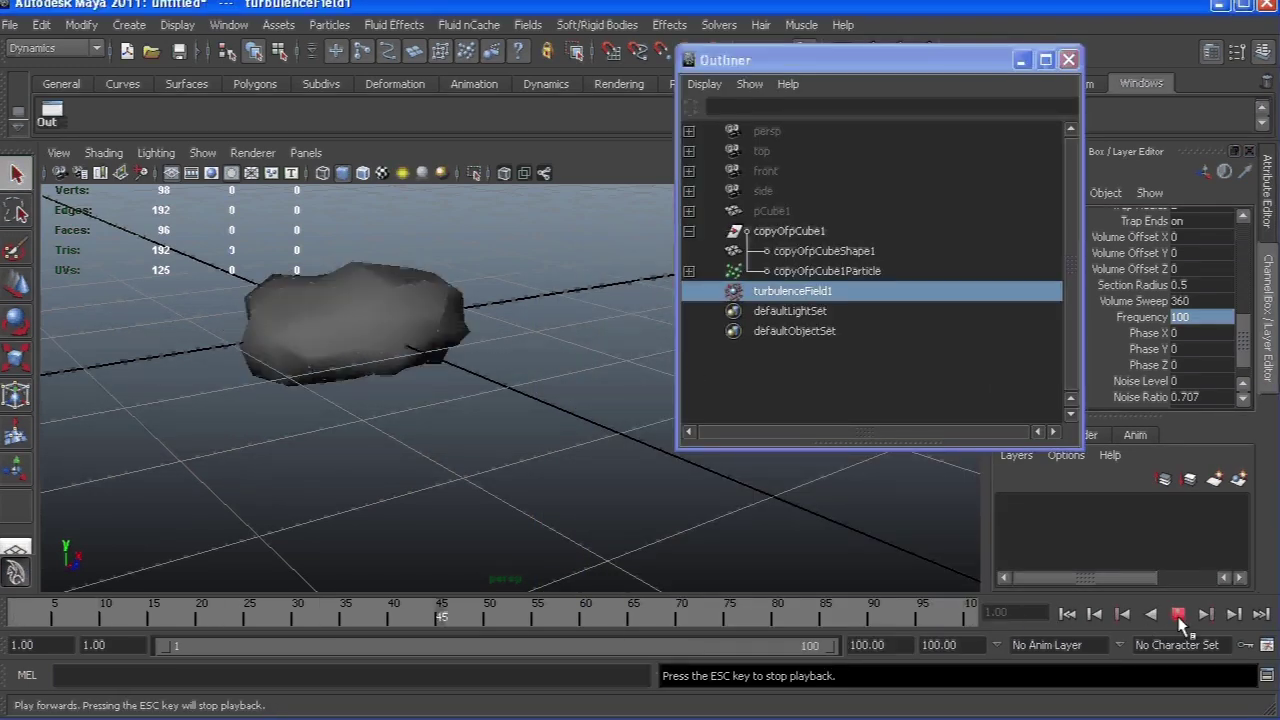
# Stop the playback, turn on smooth mesh preview for copyOfpCube1 and return to the first frame
pyautogui.click(1178, 617)
pyautogui.keyDown('alt'); pyautogui.moveTo(240, 275); pyautogui.dragTo(190, 336); pyautogui.keyUp('alt')
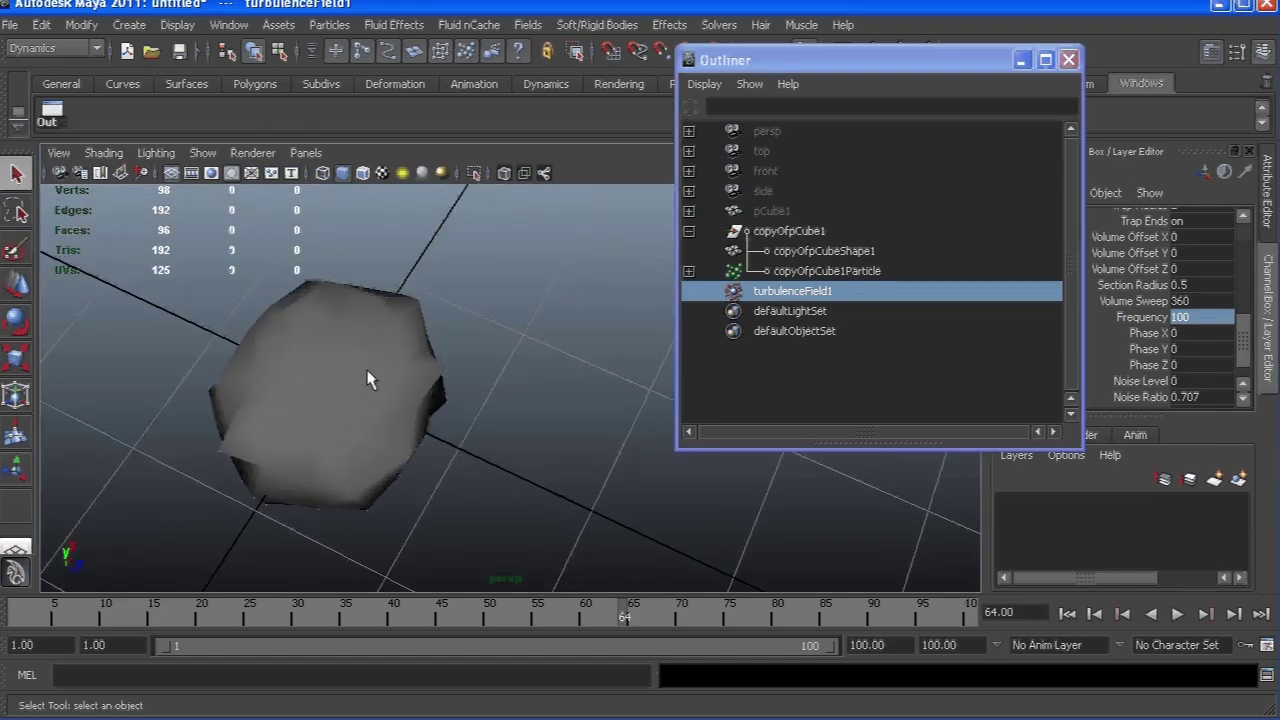
pyautogui.click(367, 377)
pyautogui.keyDown('alt'); pyautogui.moveTo(350, 377); pyautogui.dragTo(400, 394); pyautogui.keyUp('alt')
pyautogui.press('3')
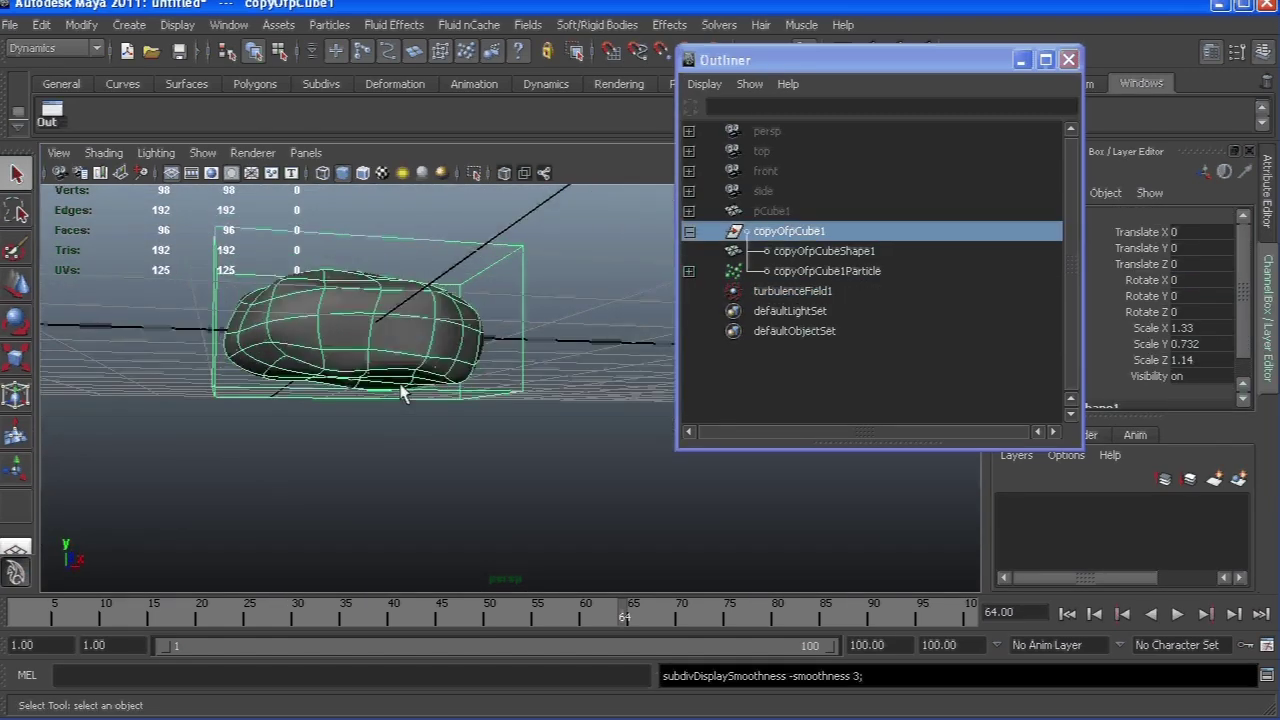
pyautogui.keyDown('alt'); pyautogui.moveTo(407, 333); pyautogui.dragTo(430, 300); pyautogui.keyUp('alt')
pyautogui.click(1067, 613)
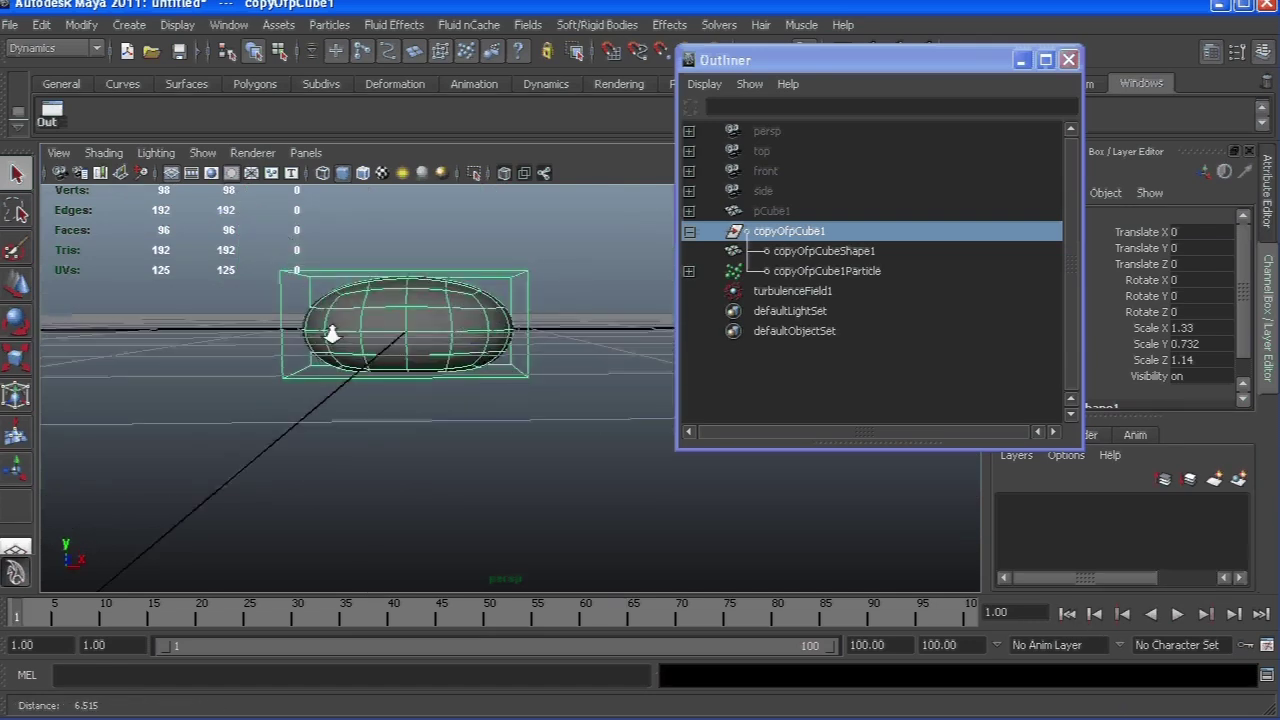
pyautogui.keyDown('alt'); pyautogui.moveTo(329, 331); pyautogui.dragTo(347, 385); pyautogui.keyUp('alt')
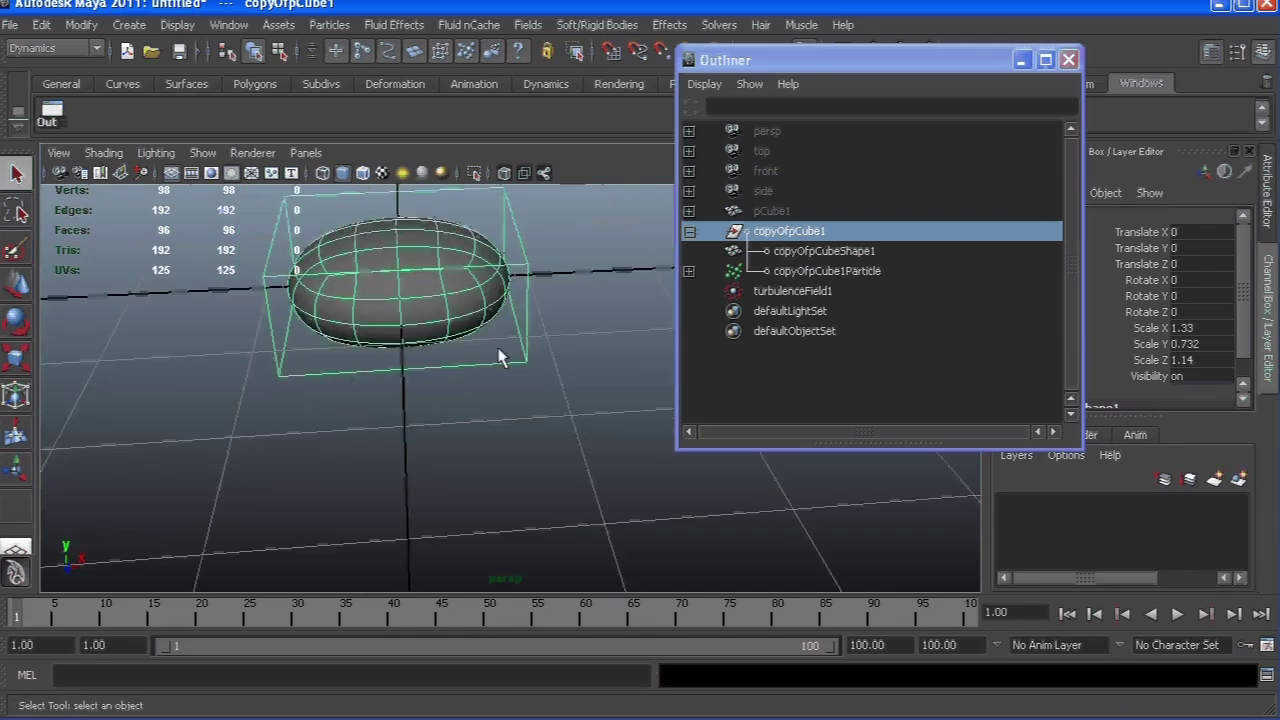
pyautogui.keyDown('alt'); pyautogui.moveTo(503, 358); pyautogui.dragTo(471, 317); pyautogui.keyUp('alt')
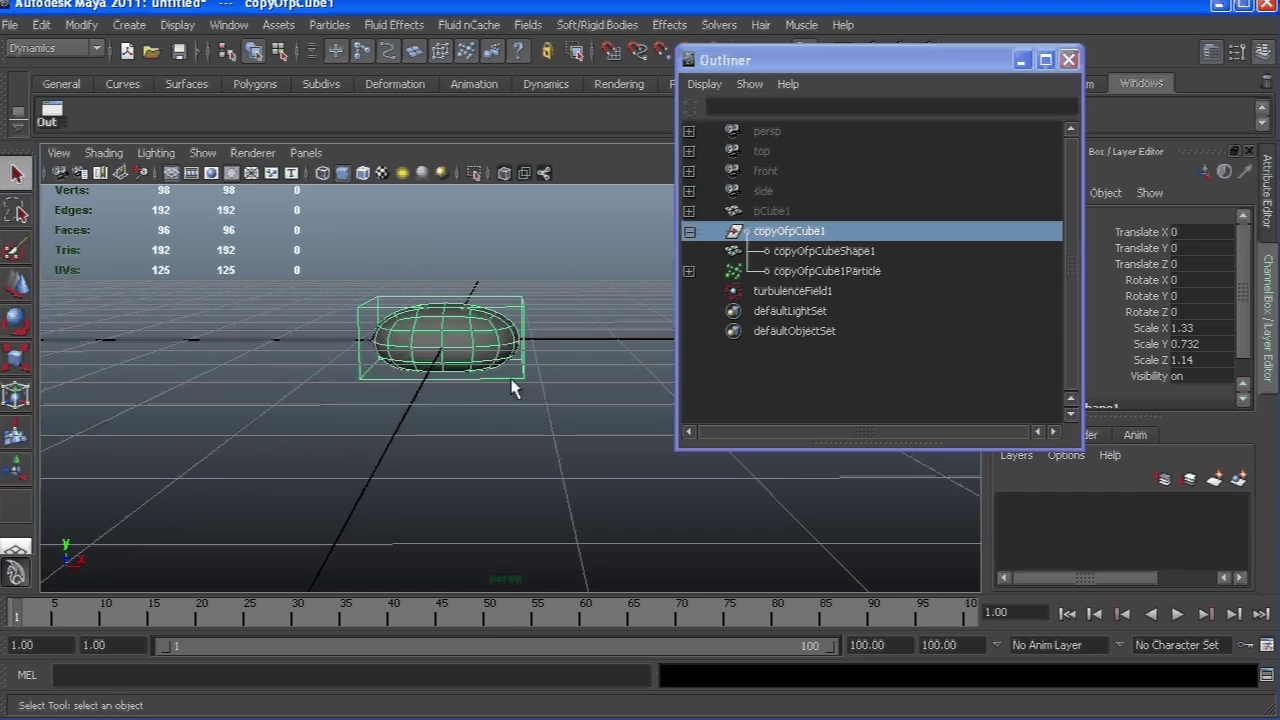
# Select the hidden pCube1 in the Outliner with the Move tool active and shift the Outliner window aside
pyautogui.click(772, 211)
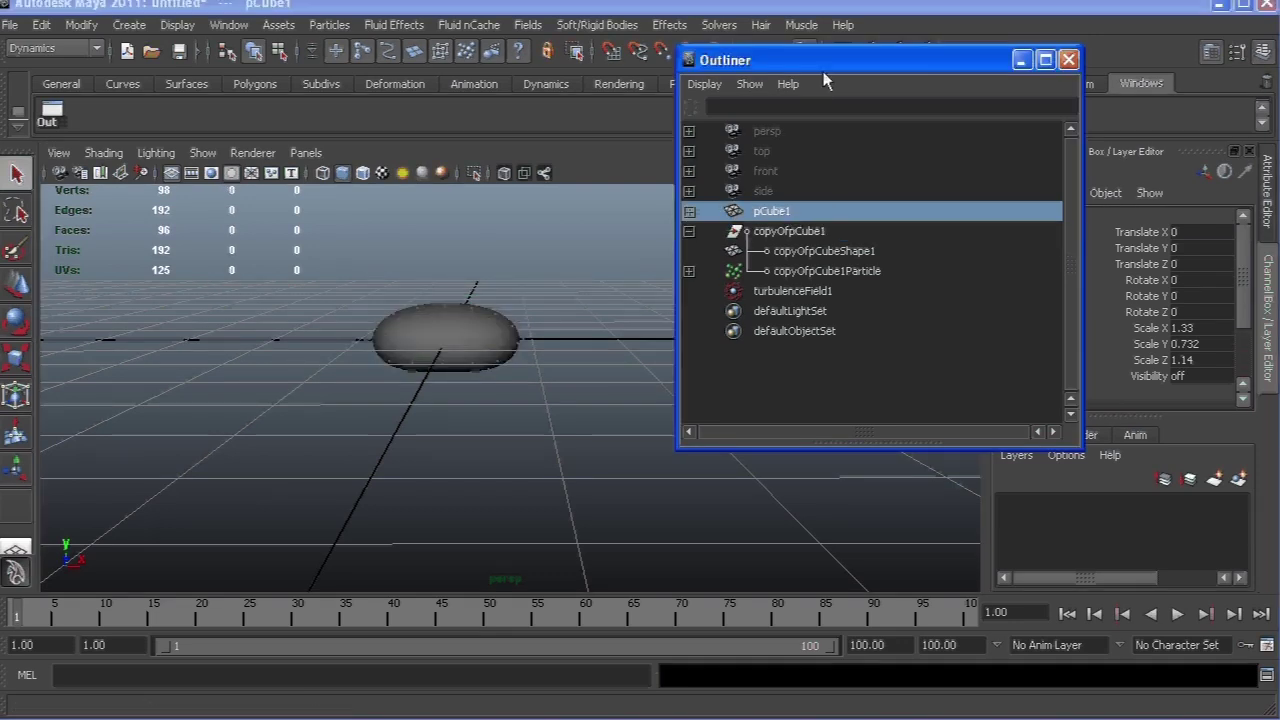
pyautogui.press('w')
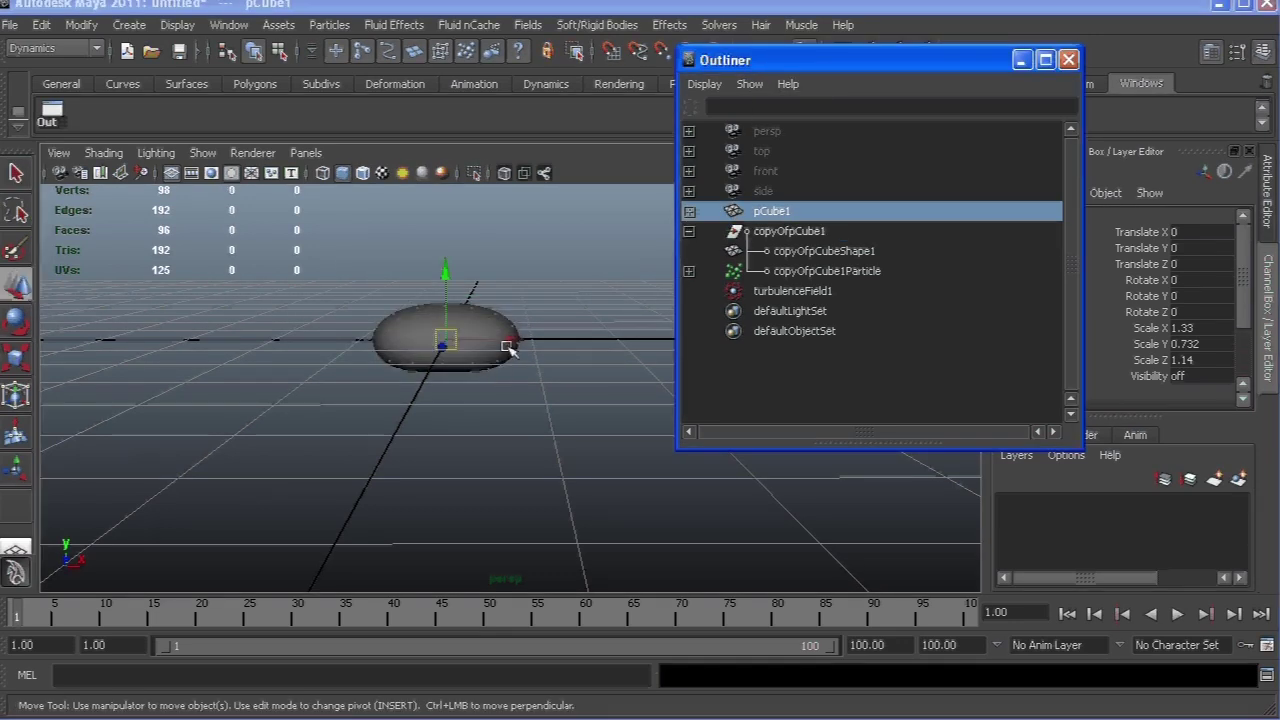
pyautogui.click(1180, 376)
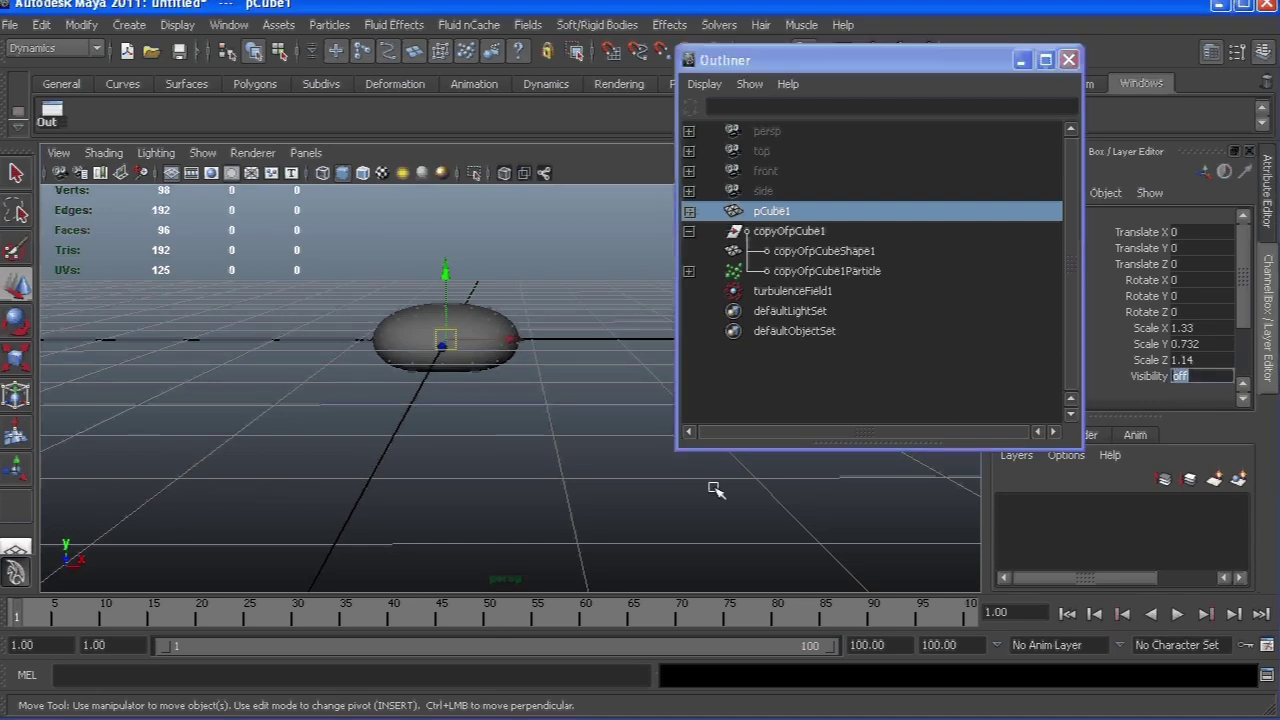
pyautogui.keyDown('alt'); pyautogui.moveTo(480, 360); pyautogui.dragTo(474, 429); pyautogui.keyUp('alt')
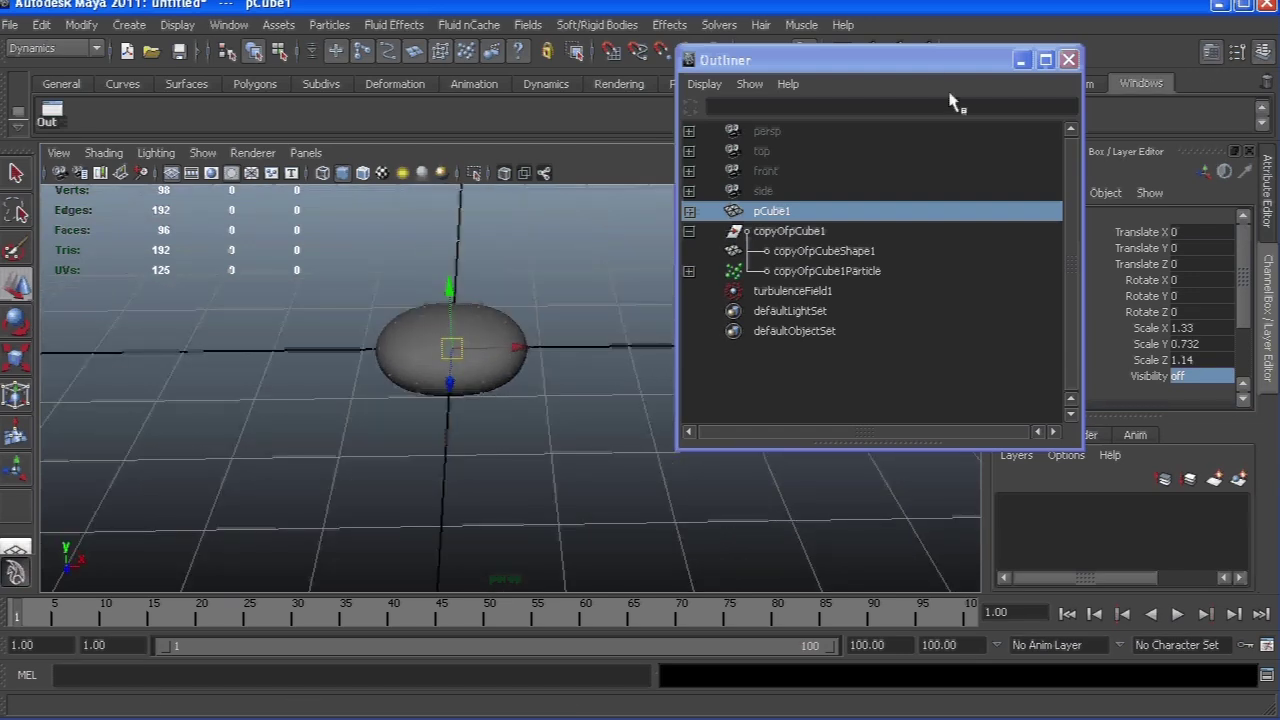
pyautogui.moveTo(916, 60); pyautogui.dragTo(846, 67)
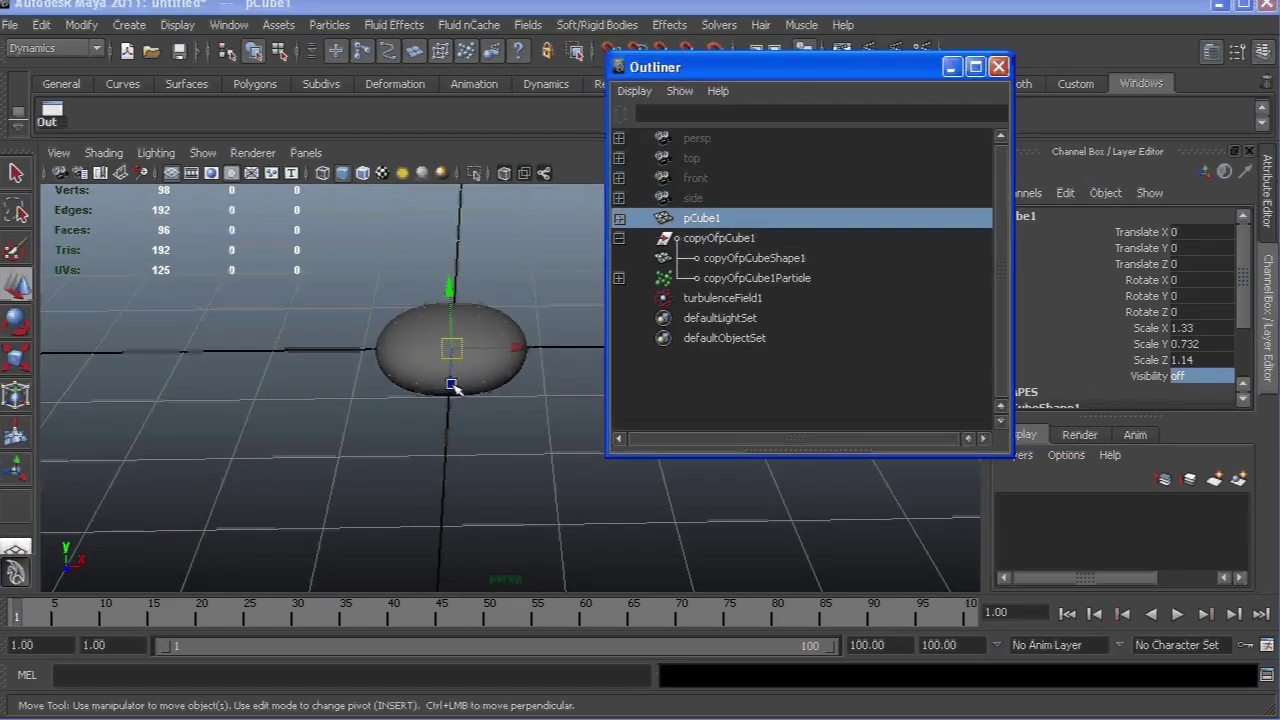
# Try moving pCube1 slightly along Z and along X, undoing each move
pyautogui.moveTo(451, 383); pyautogui.dragTo(449, 391)
pyautogui.hotkey('ctrl', 'z')
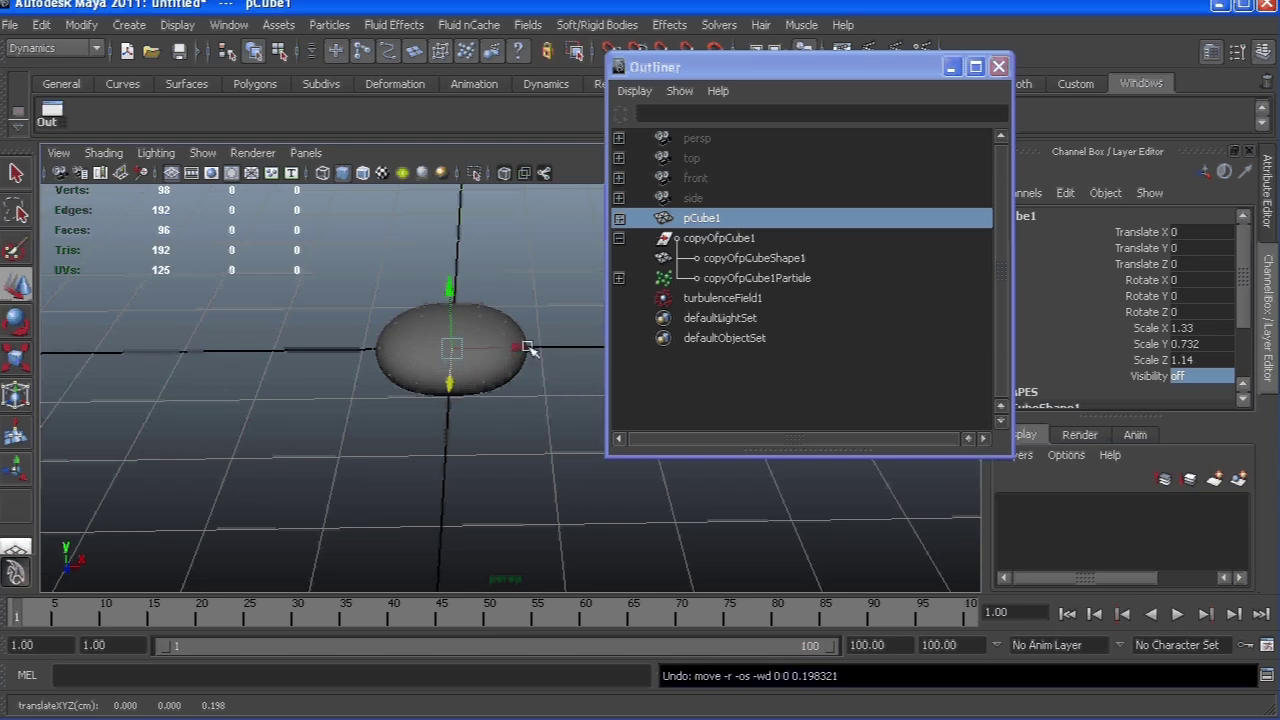
pyautogui.moveTo(519, 348); pyautogui.dragTo(527, 349)
pyautogui.hotkey('ctrl', 'z')
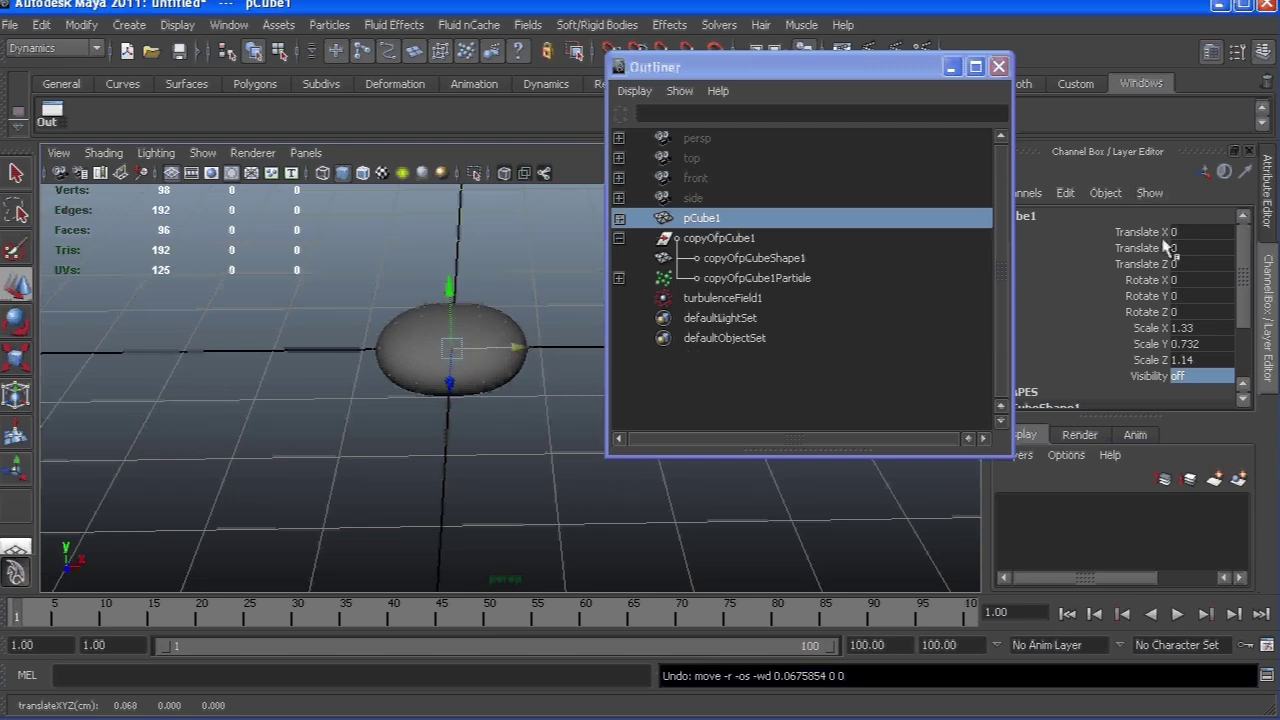
# Make pCube1 visible by setting its Visibility to on, and minimize the Outliner
pyautogui.click(1182, 375)
pyautogui.write('1')
pyautogui.press('Return')
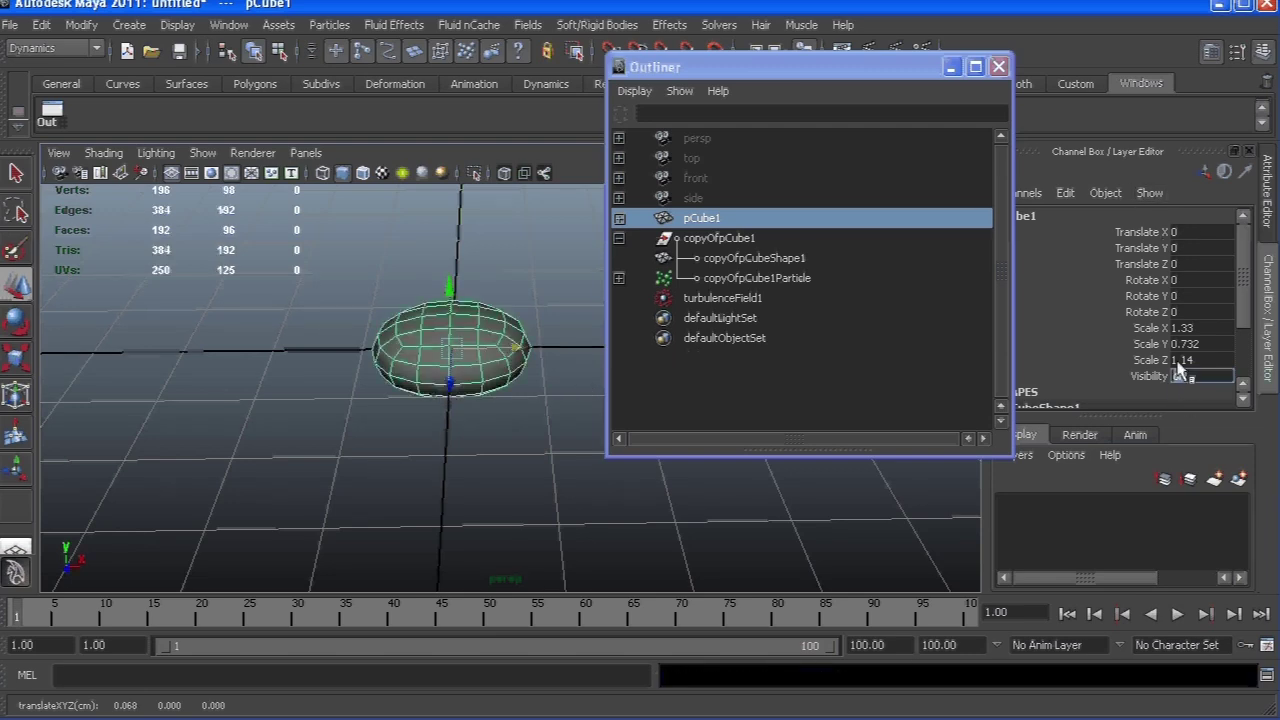
pyautogui.click(948, 67)
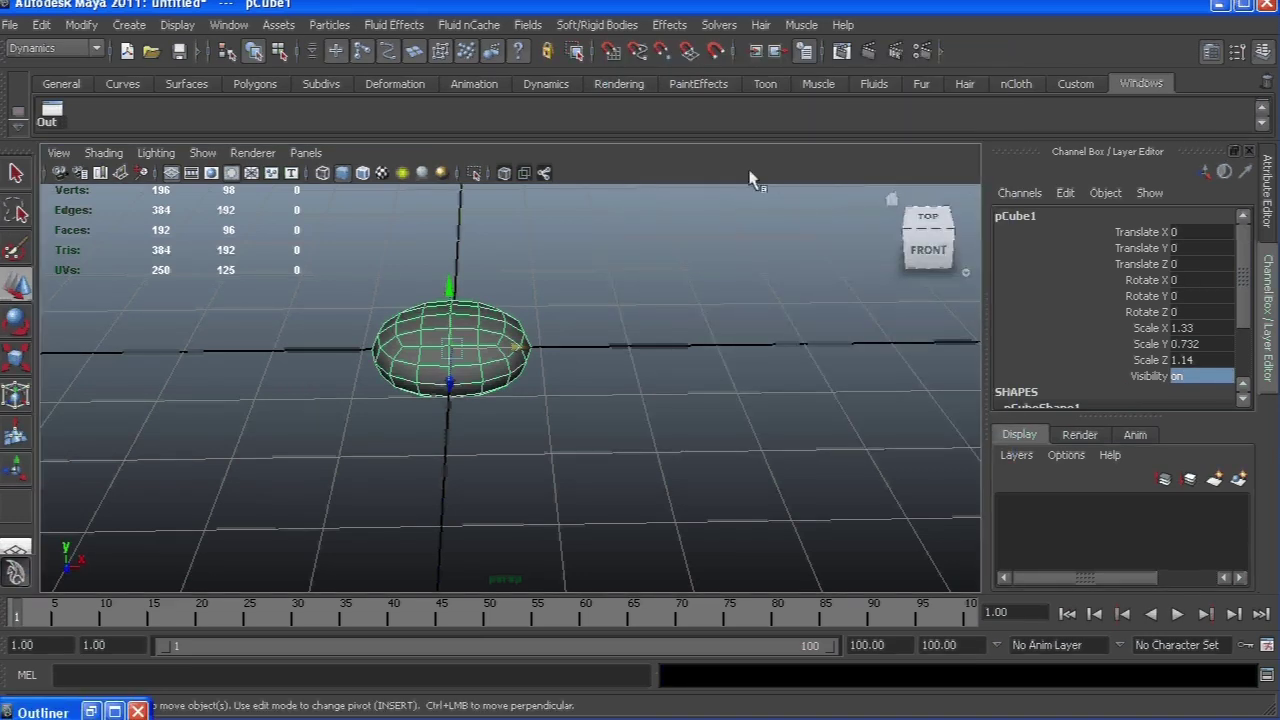
# Open the Expression Editor for pCube1 and reposition it so the whole window is visible
pyautogui.click(228, 24)
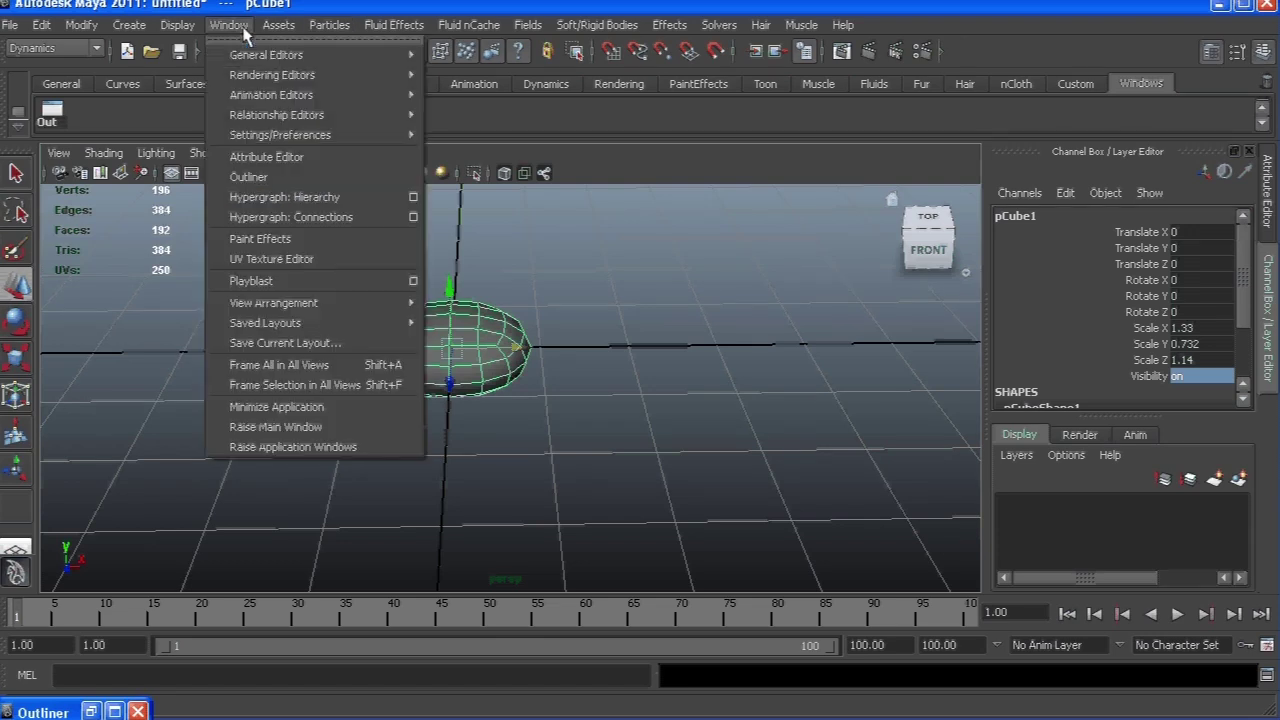
pyautogui.moveTo(300, 94)
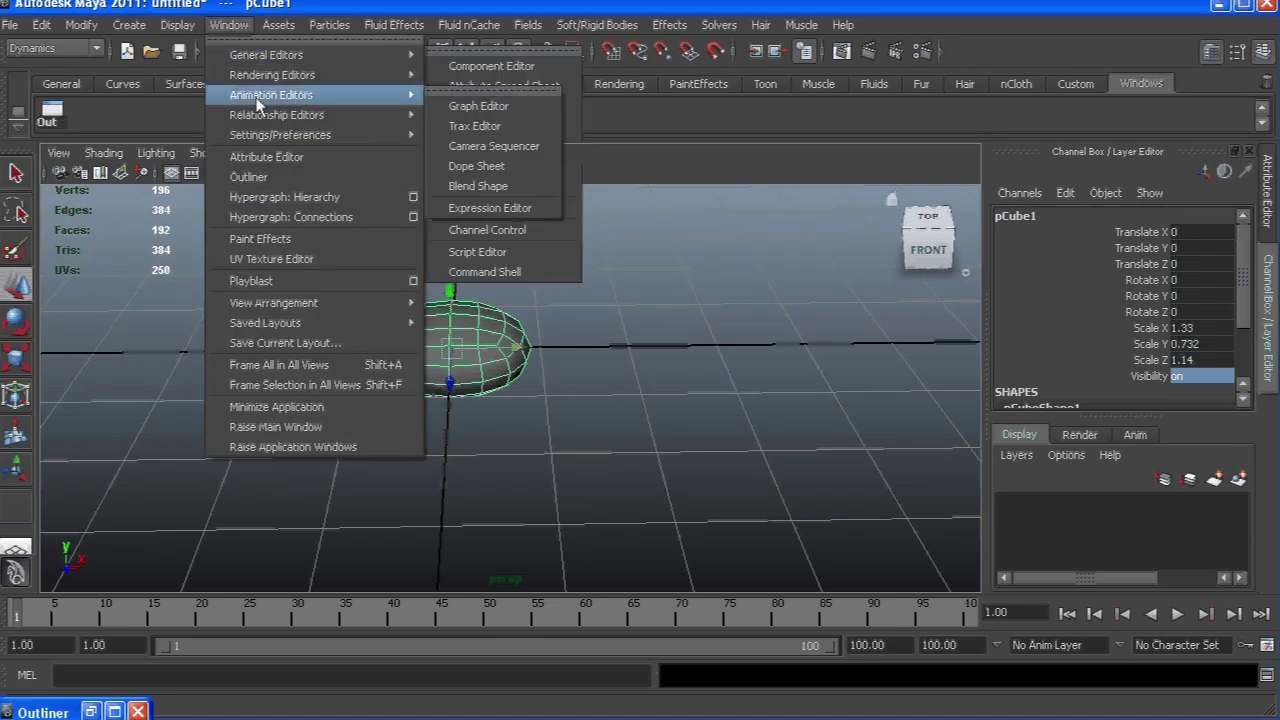
pyautogui.click(500, 207)
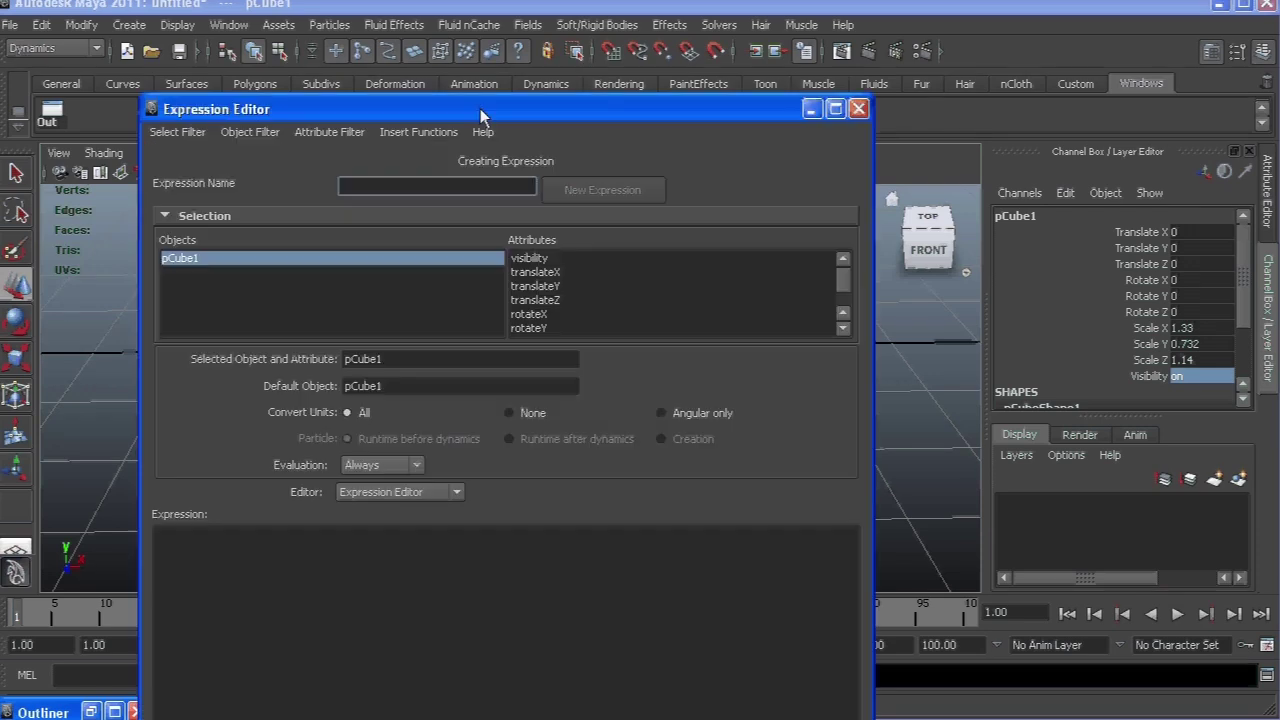
pyautogui.moveTo(480, 111); pyautogui.dragTo(515, 4)
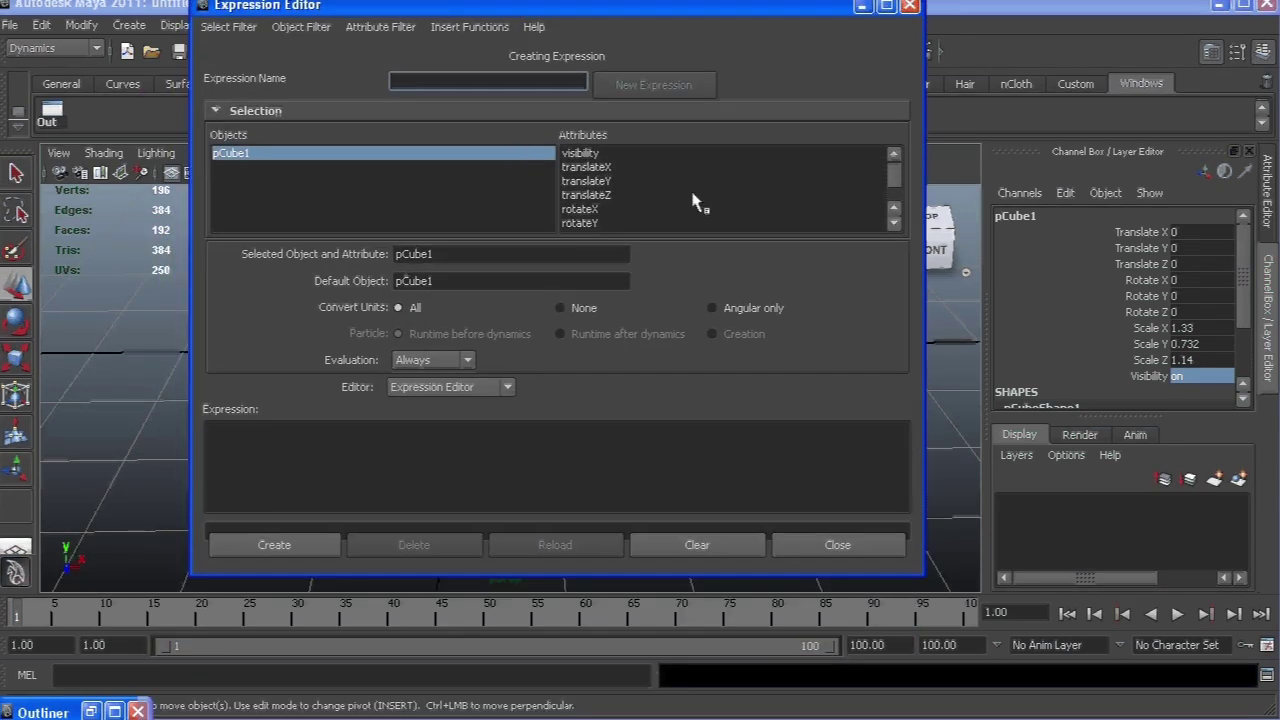
# Write the expression line "pCube1.translateX = noise(time);" using the attribute name copied from the selected translateX attribute
pyautogui.click(600, 167)
pyautogui.moveTo(502, 252); pyautogui.dragTo(255, 245)
pyautogui.hotkey('ctrl', 'c')
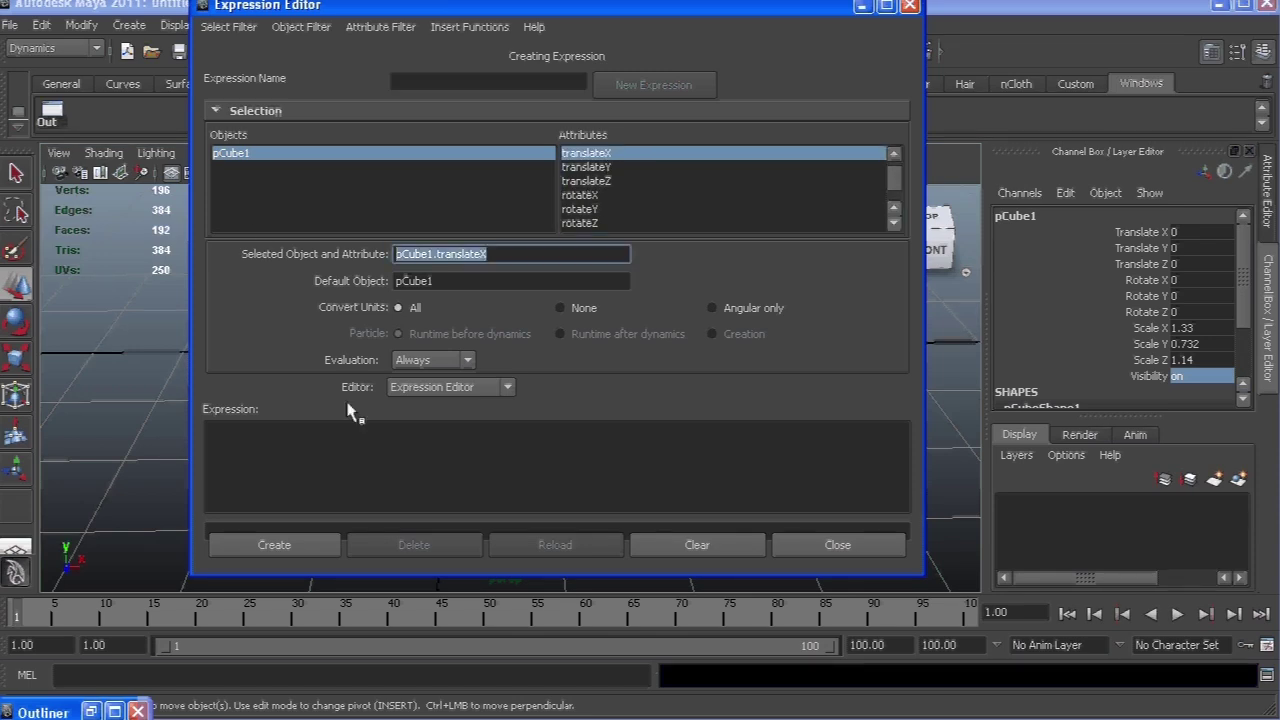
pyautogui.click(342, 447)
pyautogui.hotkey('ctrl', 'v')
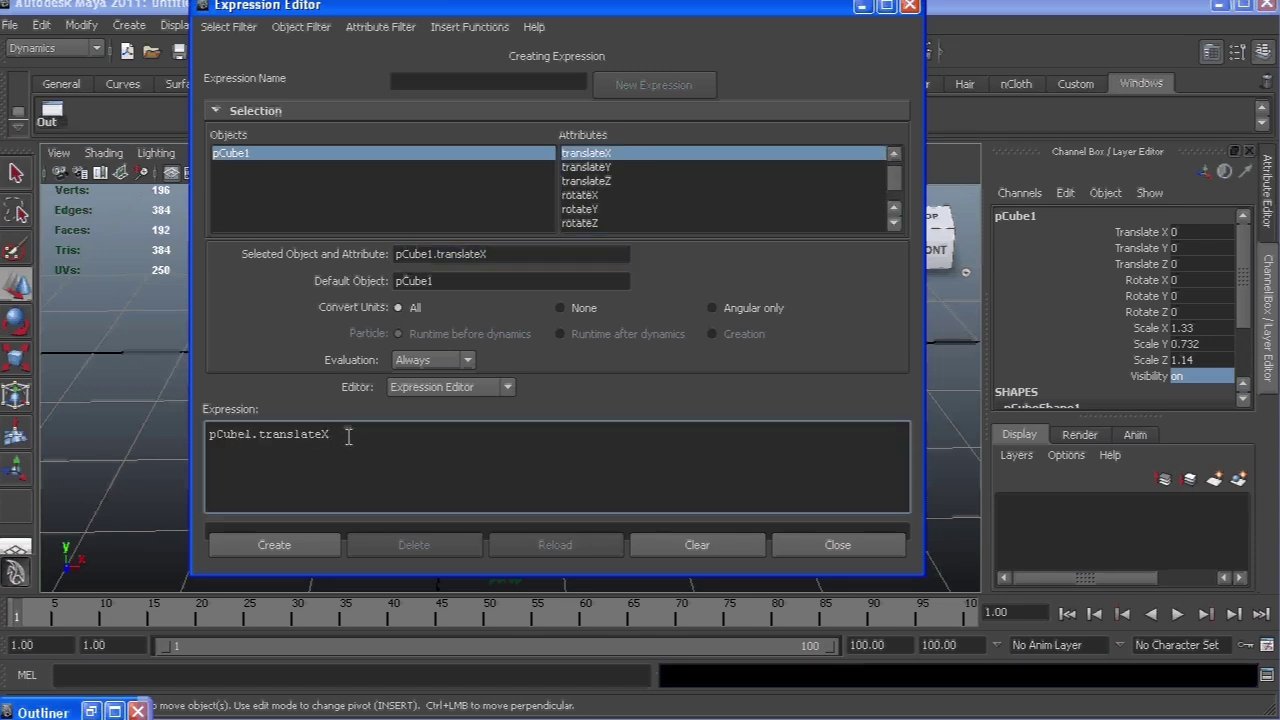
pyautogui.write('= nois')
pyautogui.press('BackSpace')
pyautogui.press('BackSpace')
pyautogui.press('BackSpace')
pyautogui.press('BackSpace')
pyautogui.write('nois')
pyautogui.write('e(time);')
# Duplicate the expression line as "pCube1.translateZ = noise(time);" and create the expression
pyautogui.hotkey('ctrl', 'a')
pyautogui.hotkey('ctrl', 'c')
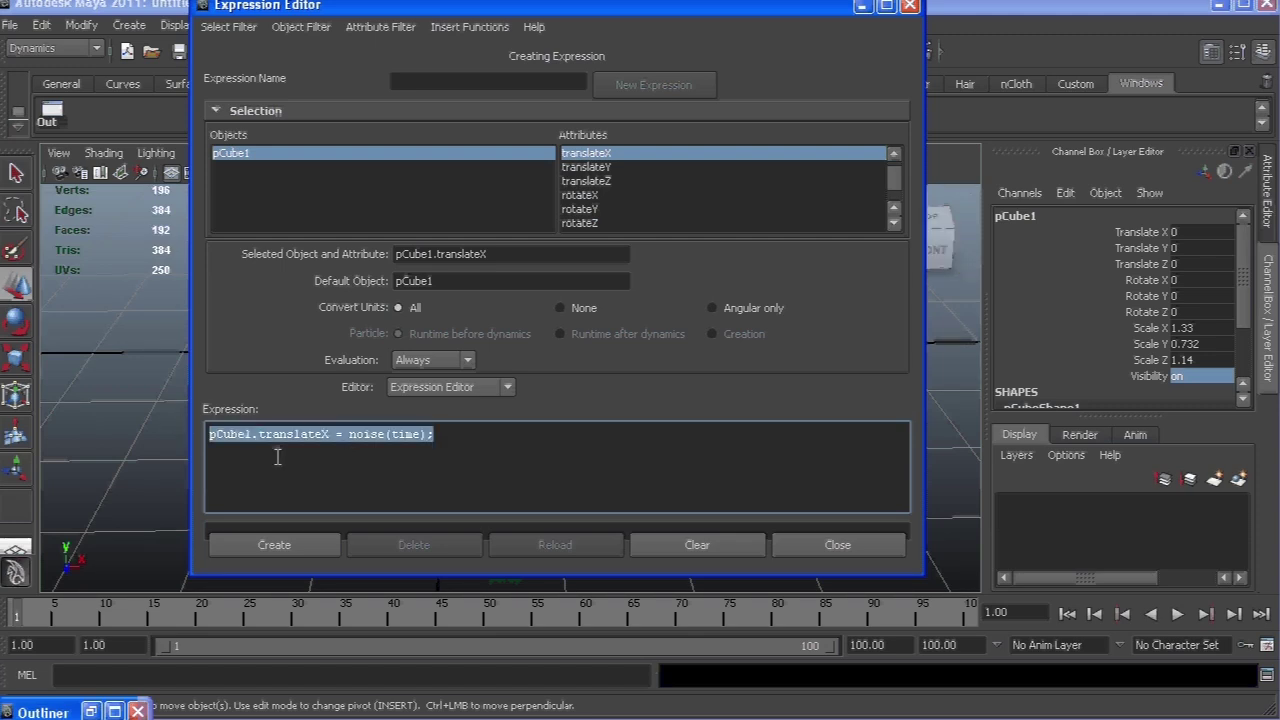
pyautogui.click(472, 434)
pyautogui.press('Return')
pyautogui.hotkey('ctrl', 'v')
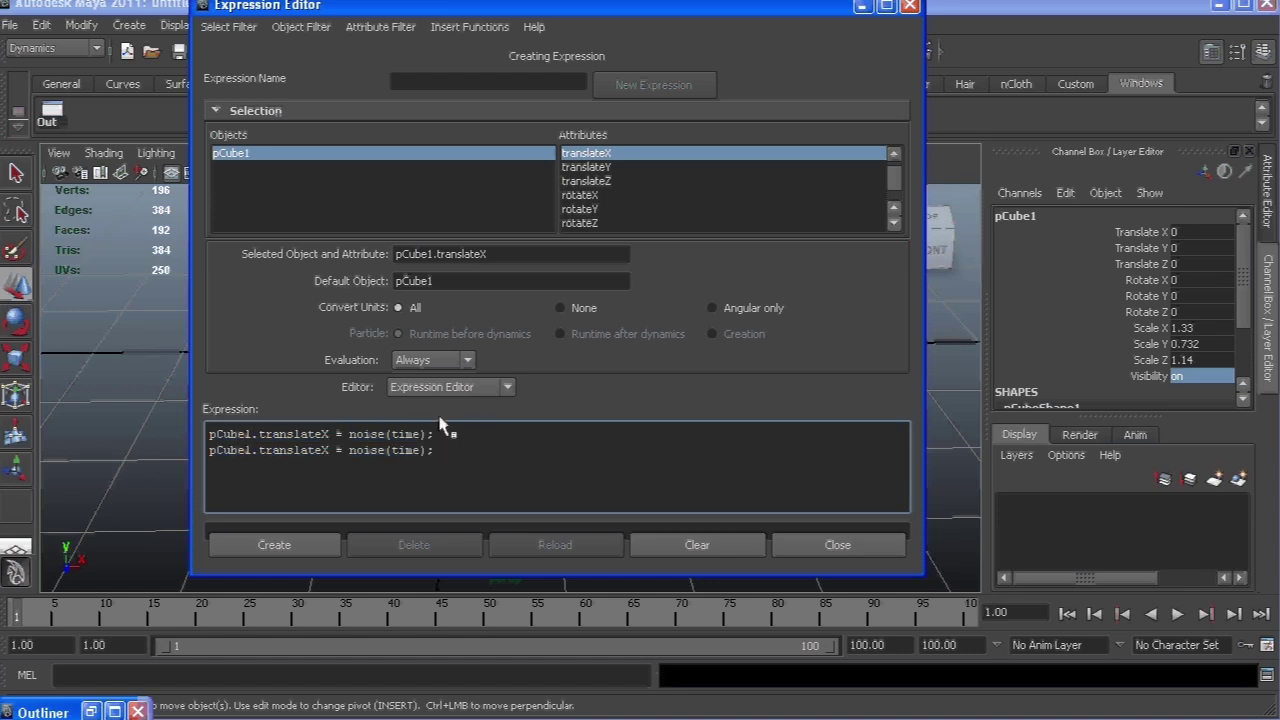
pyautogui.moveTo(321, 450); pyautogui.dragTo(331, 450)
pyautogui.write('Z')
pyautogui.click(334, 552)
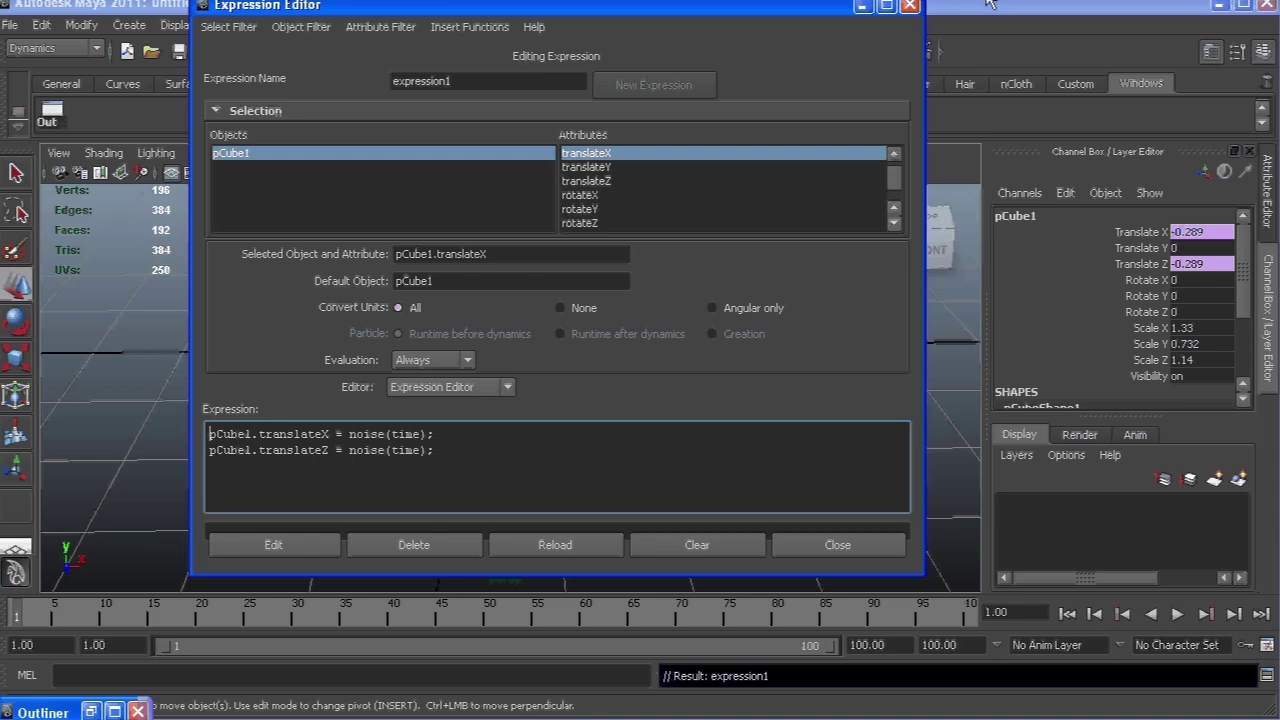
# Minimize the Expression Editor, play the animation and set pCube1's Visibility to off
pyautogui.click(862, 6)
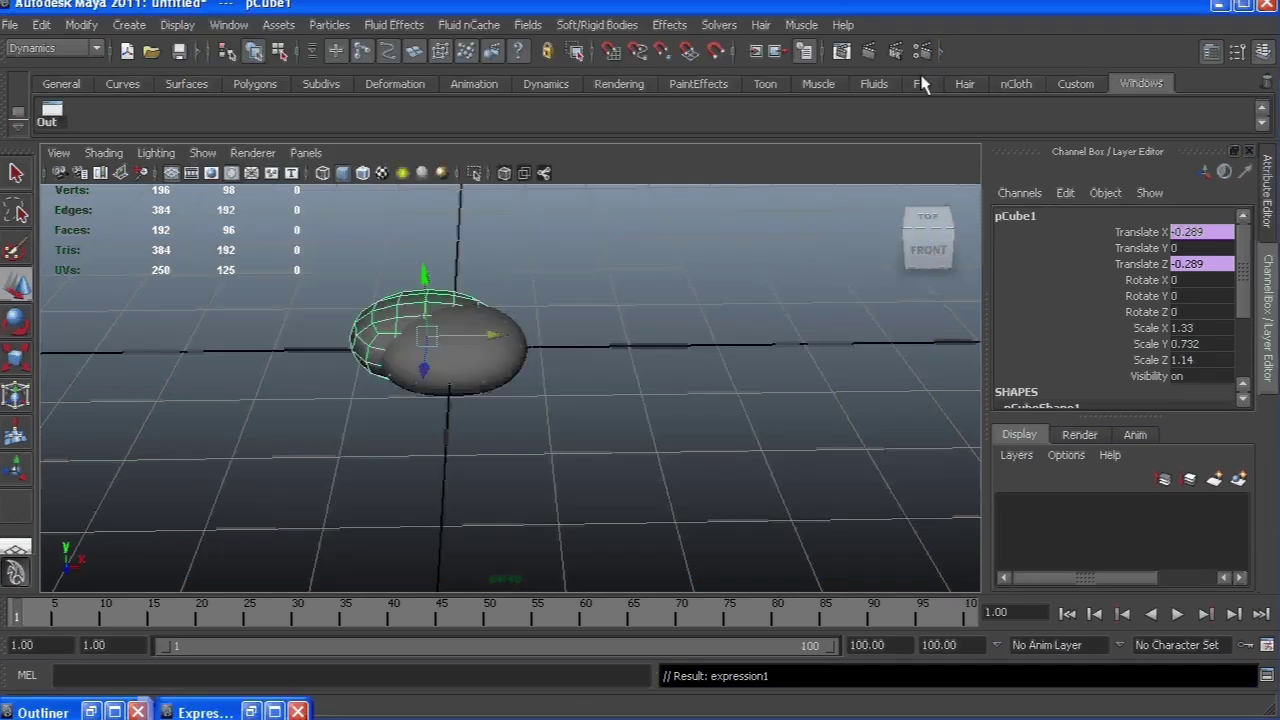
pyautogui.click(1177, 614)
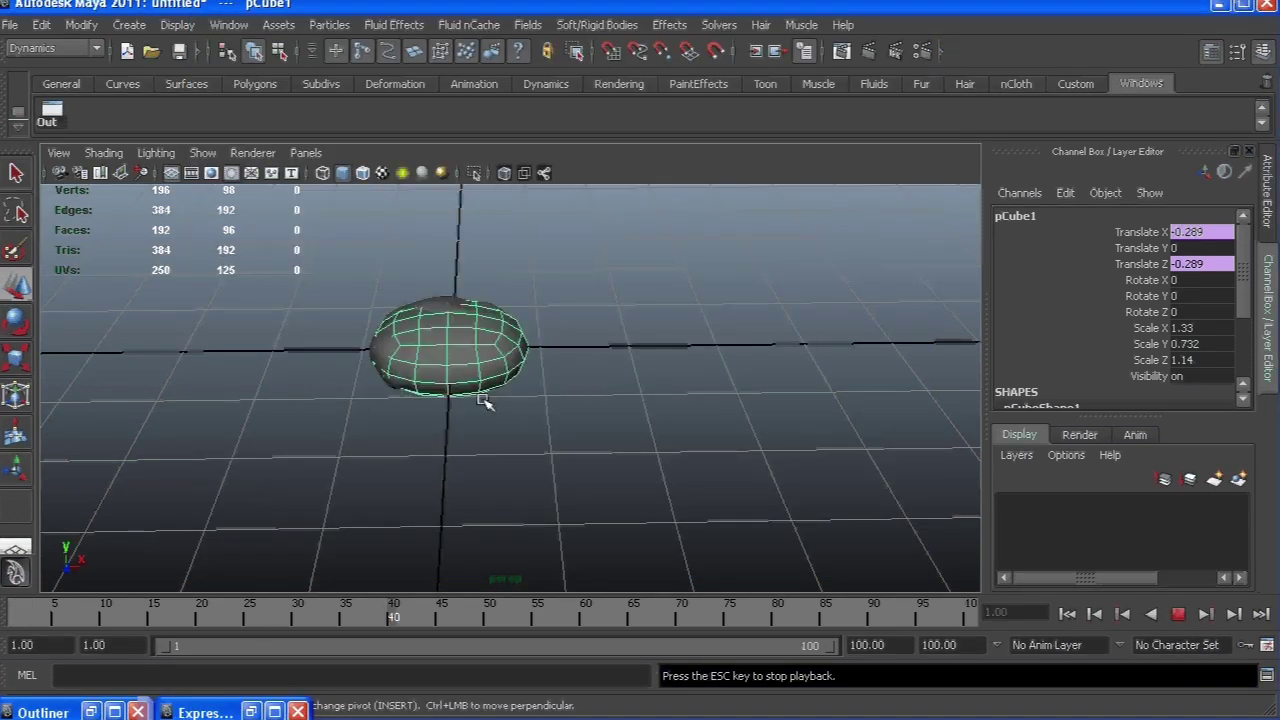
pyautogui.click(1212, 373)
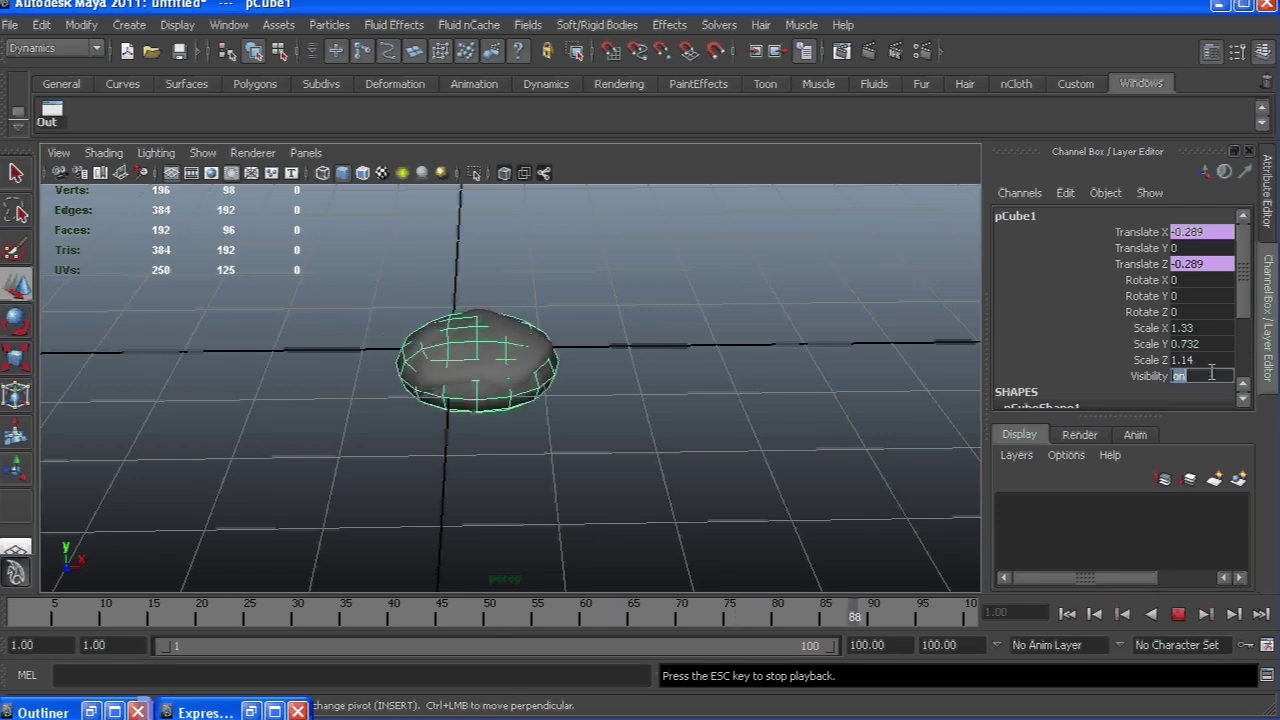
pyautogui.write('0')
pyautogui.press('Return')
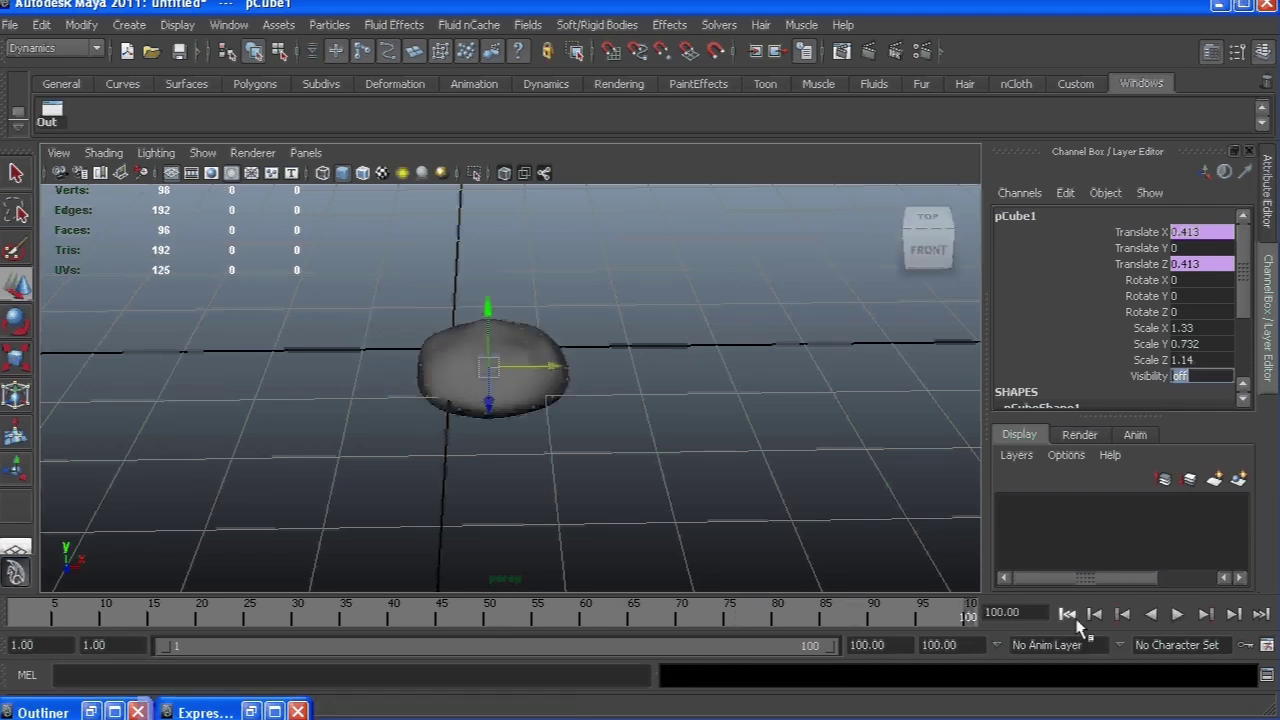
# Rewind to the first frame and replay the simulation to examine how the soft body follows the noise motion
pyautogui.click(1067, 614)
pyautogui.click(1178, 614)
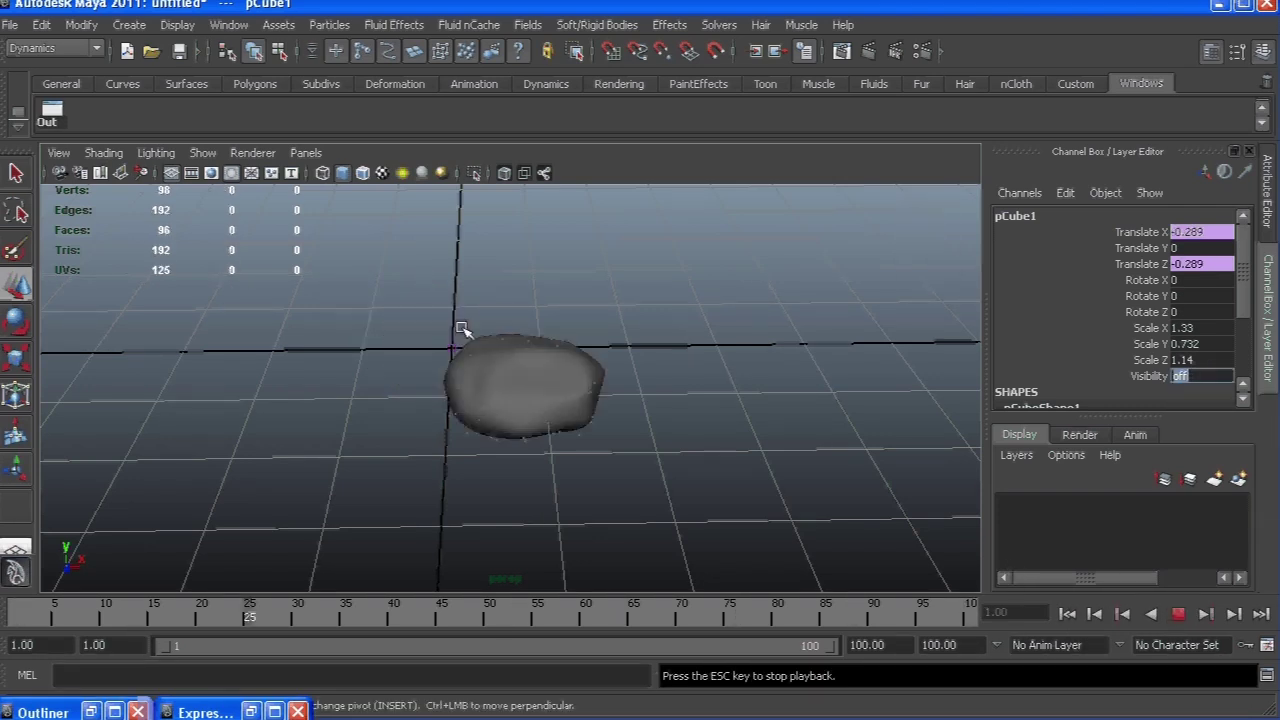
pyautogui.moveTo(620, 270)
pyautogui.keyDown('alt'); pyautogui.mouseDown()
pyautogui.moveTo(657, 250)
pyautogui.moveTo(449, 371)
pyautogui.moveTo(466, 371)
pyautogui.mouseUp(); pyautogui.keyUp('alt')
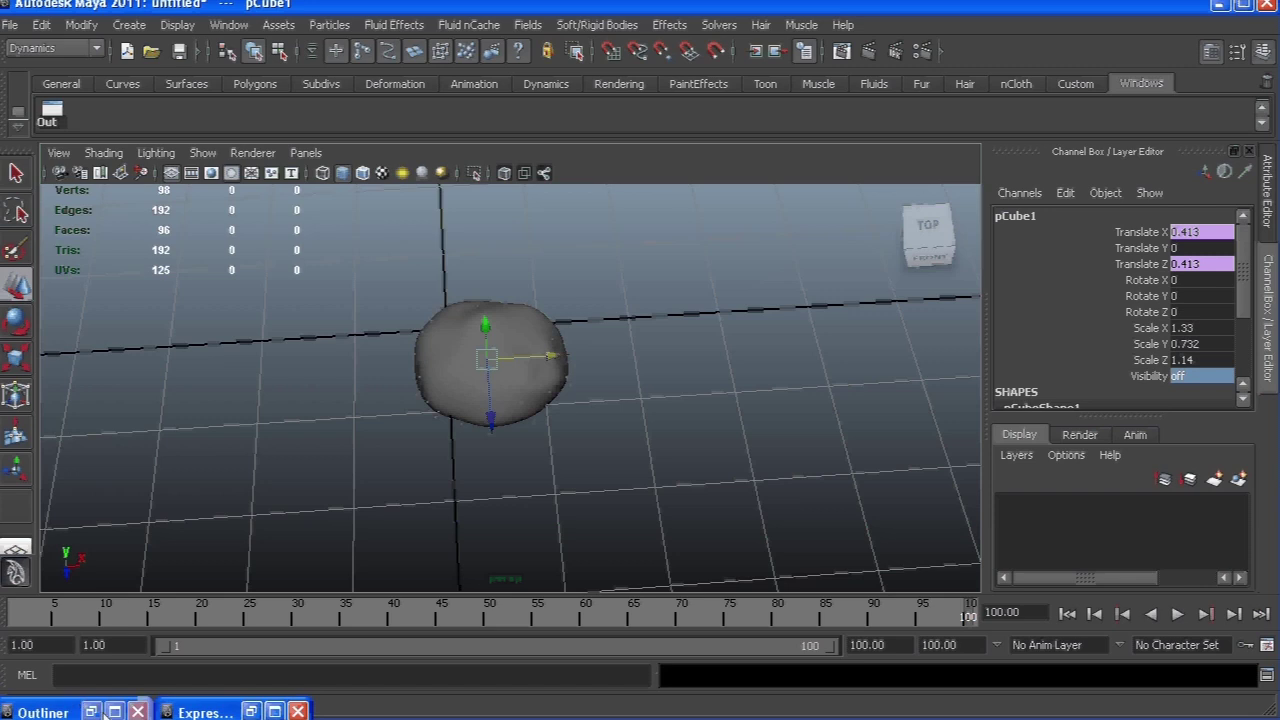
# Edit expression1 so translateX equals noise(time*2) and translateZ equals 2 * (noise(time)), and apply the changes
pyautogui.click(200, 711)
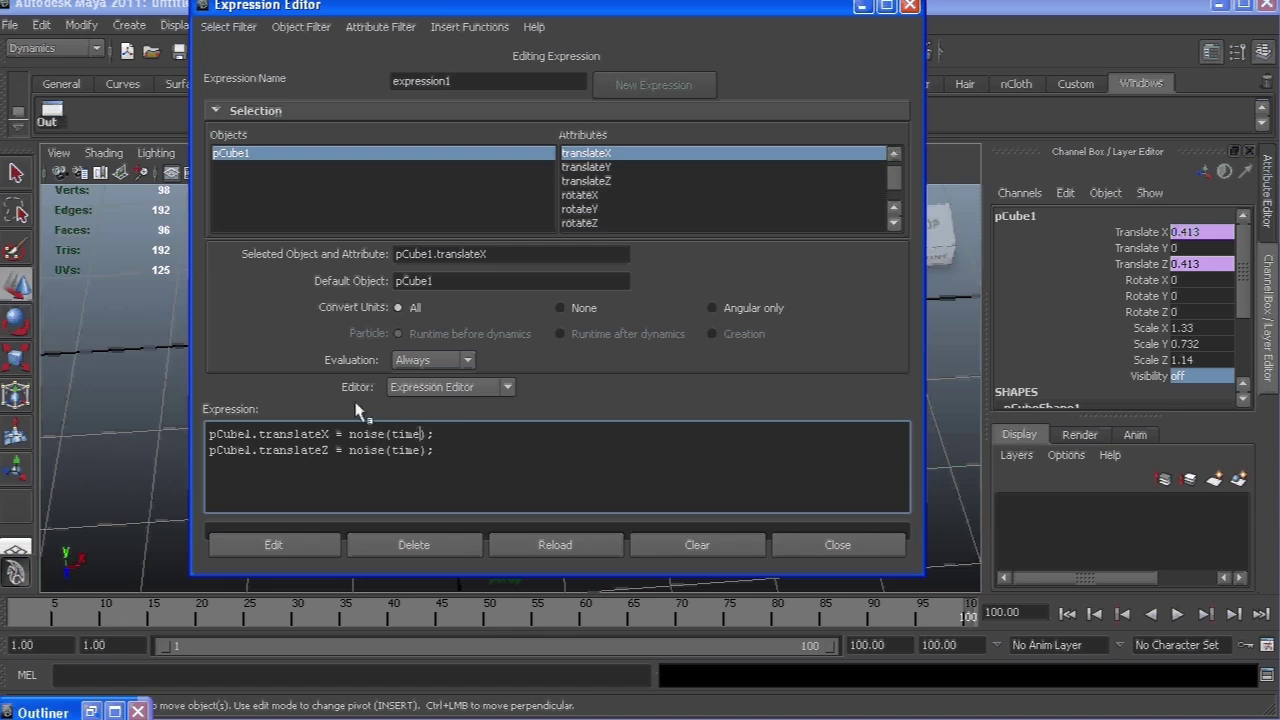
pyautogui.write('*2')
pyautogui.click(350, 451)
pyautogui.write('2 * (')
pyautogui.click(461, 450)
pyautogui.write('))')
pyautogui.click(282, 553)
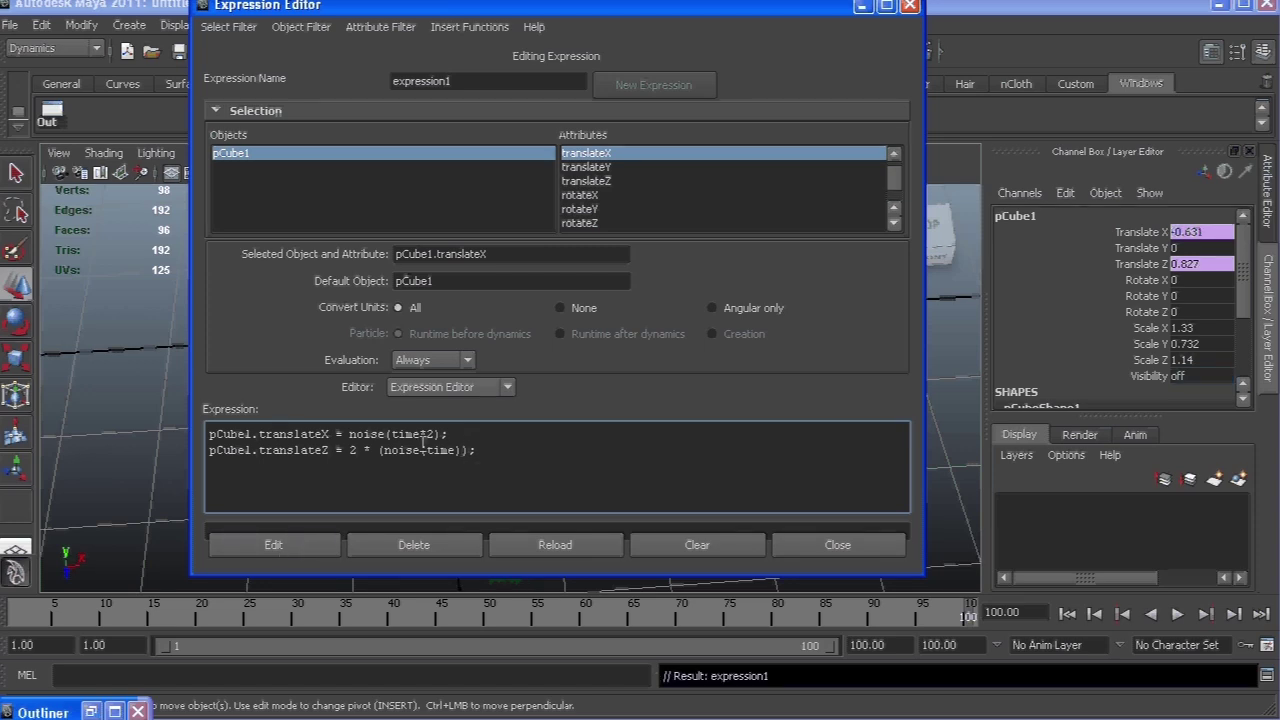
# Minimize the Expression Editor and replay the simulation from the first frame, examining the bubble's motion from several angles
pyautogui.click(863, 7)
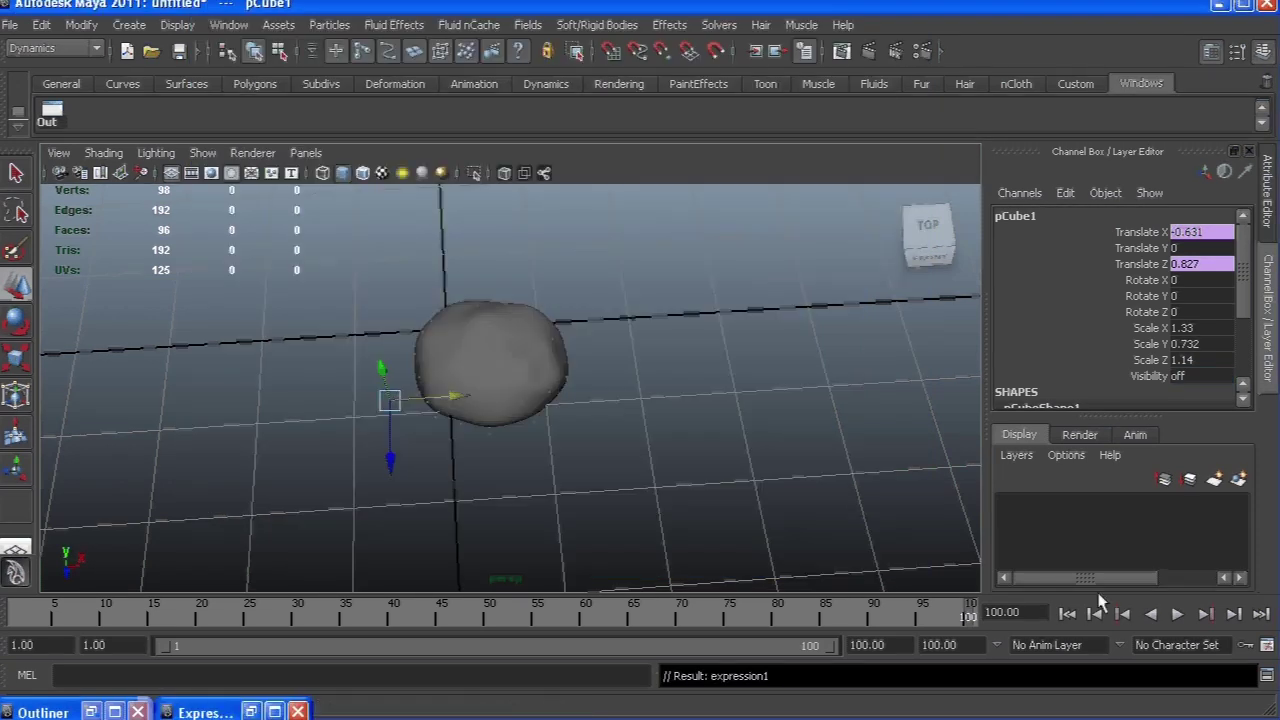
pyautogui.click(1067, 614)
pyautogui.hotkey('alt', 'v')
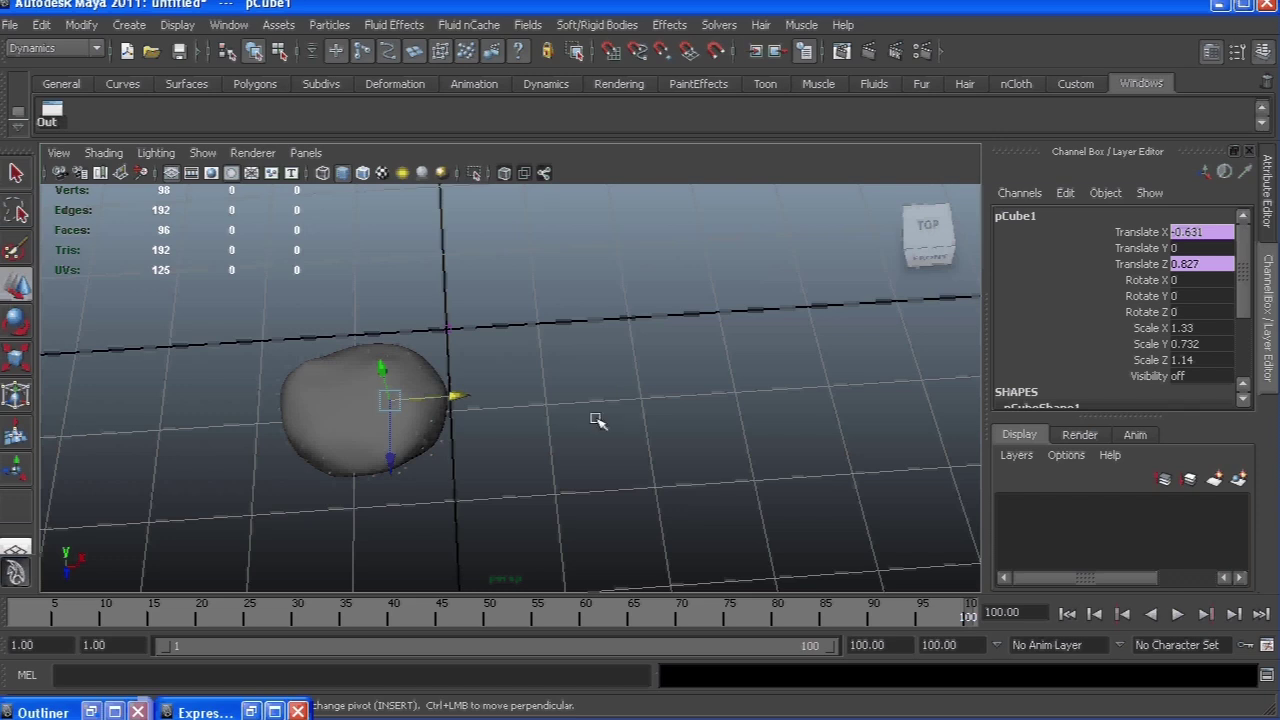
pyautogui.keyDown('alt'); pyautogui.moveTo(597, 423); pyautogui.dragTo(600, 380); pyautogui.keyUp('alt')
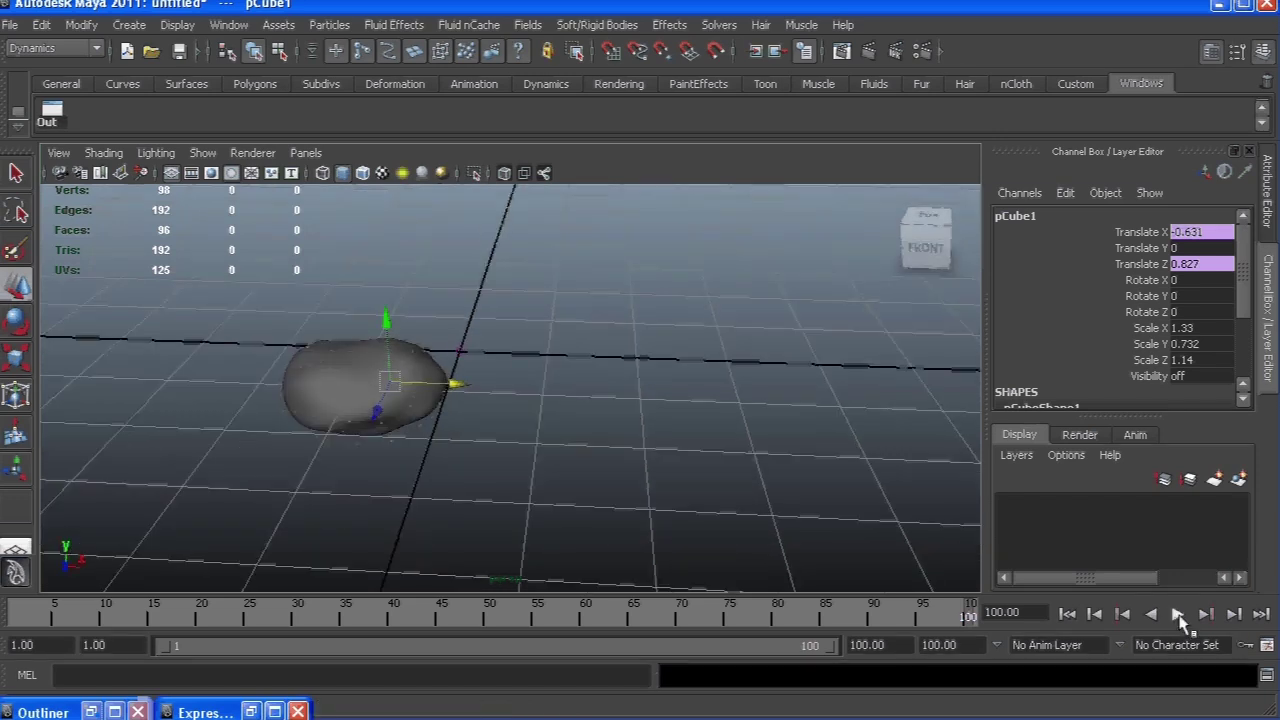
pyautogui.keyDown('alt'); pyautogui.moveTo(551, 420); pyautogui.dragTo(417, 378); pyautogui.keyUp('alt')
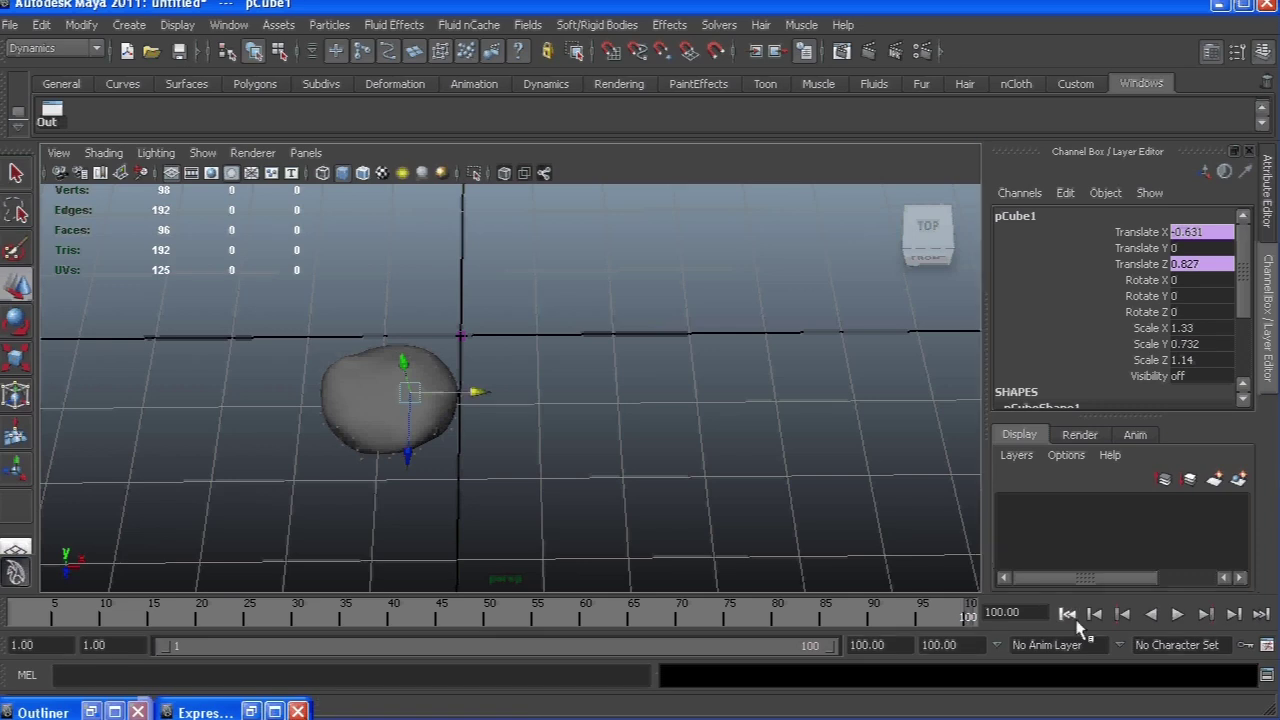
# Replay the simulation from the first frame to examine the bubble's motion, and return to the start
pyautogui.click(1067, 613)
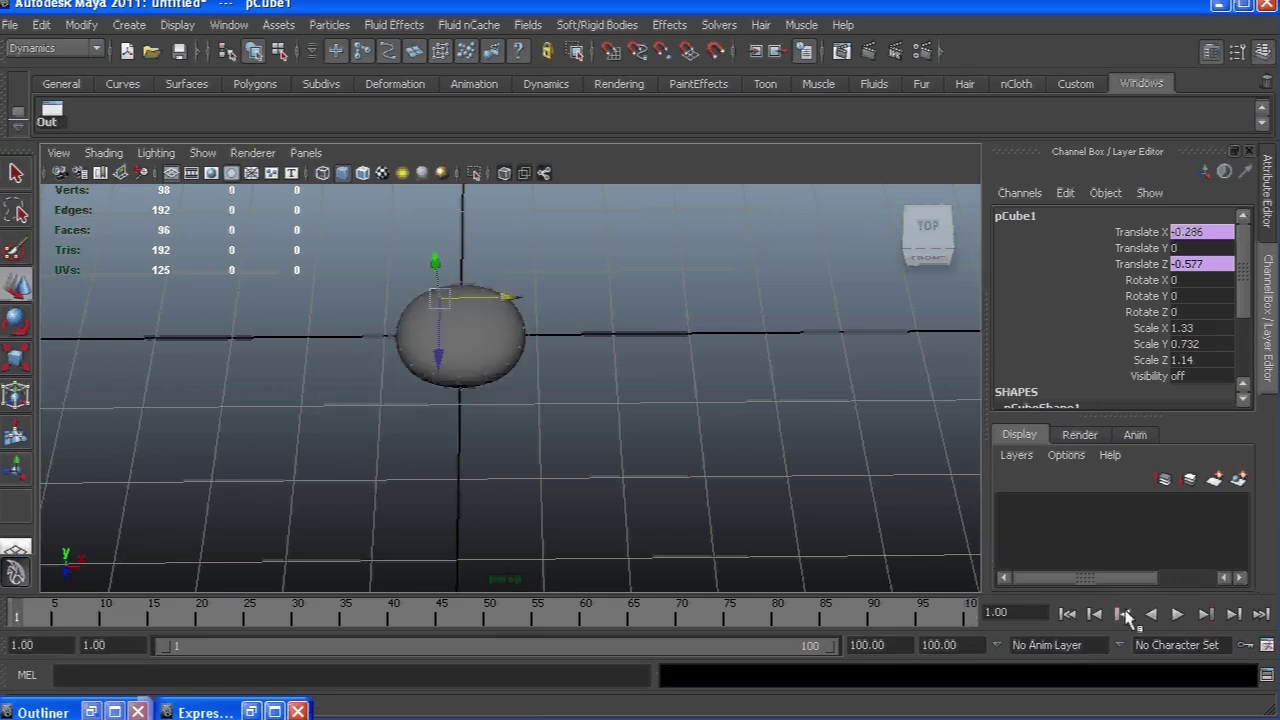
pyautogui.click(1177, 614)
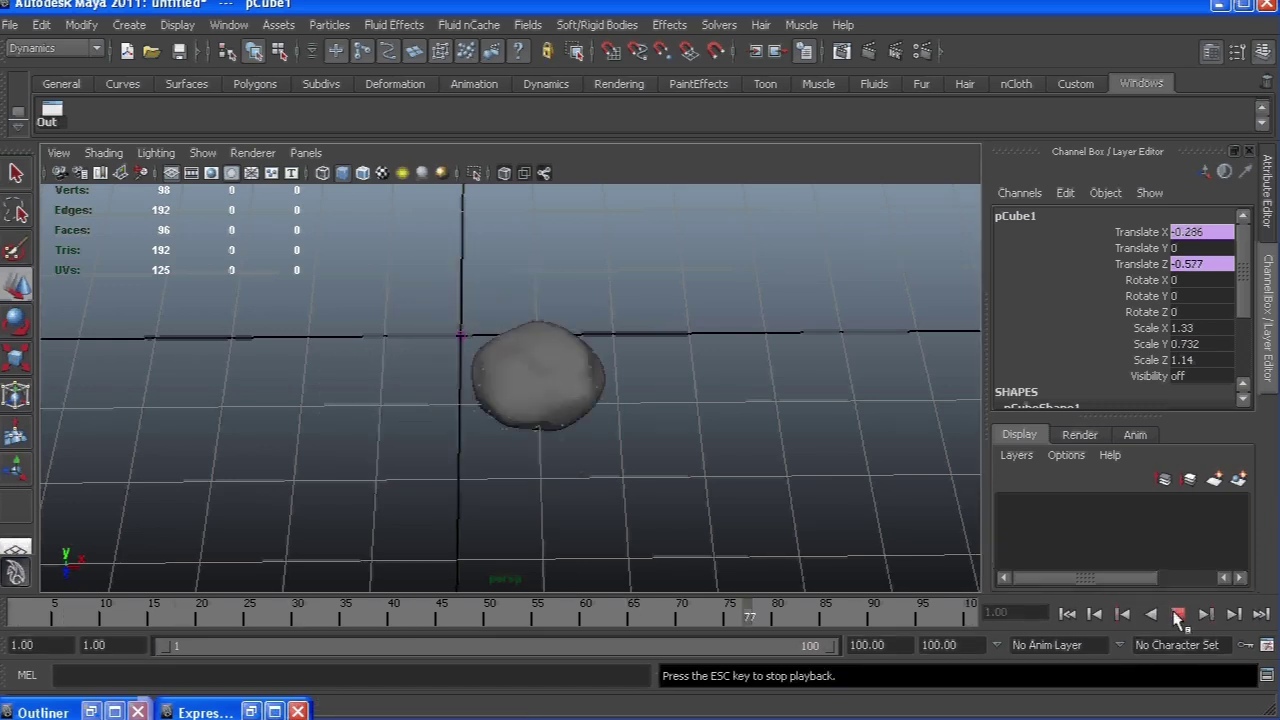
pyautogui.click(1177, 614)
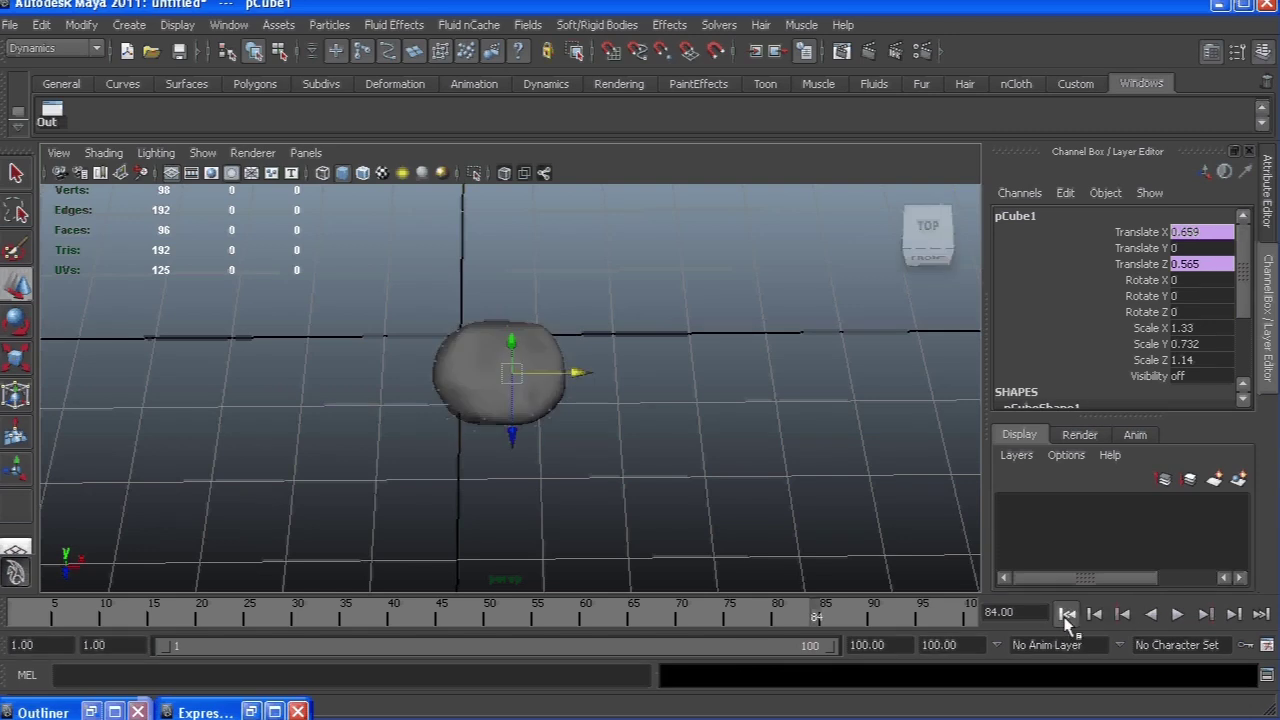
pyautogui.click(1067, 613)
# Select the copyOfpCube1 bubble and open the Paint Soft Body Weights Tool with its settings
pyautogui.keyDown('alt'); pyautogui.moveTo(565, 470); pyautogui.dragTo(531, 374); pyautogui.keyUp('alt')
pyautogui.click(531, 374)
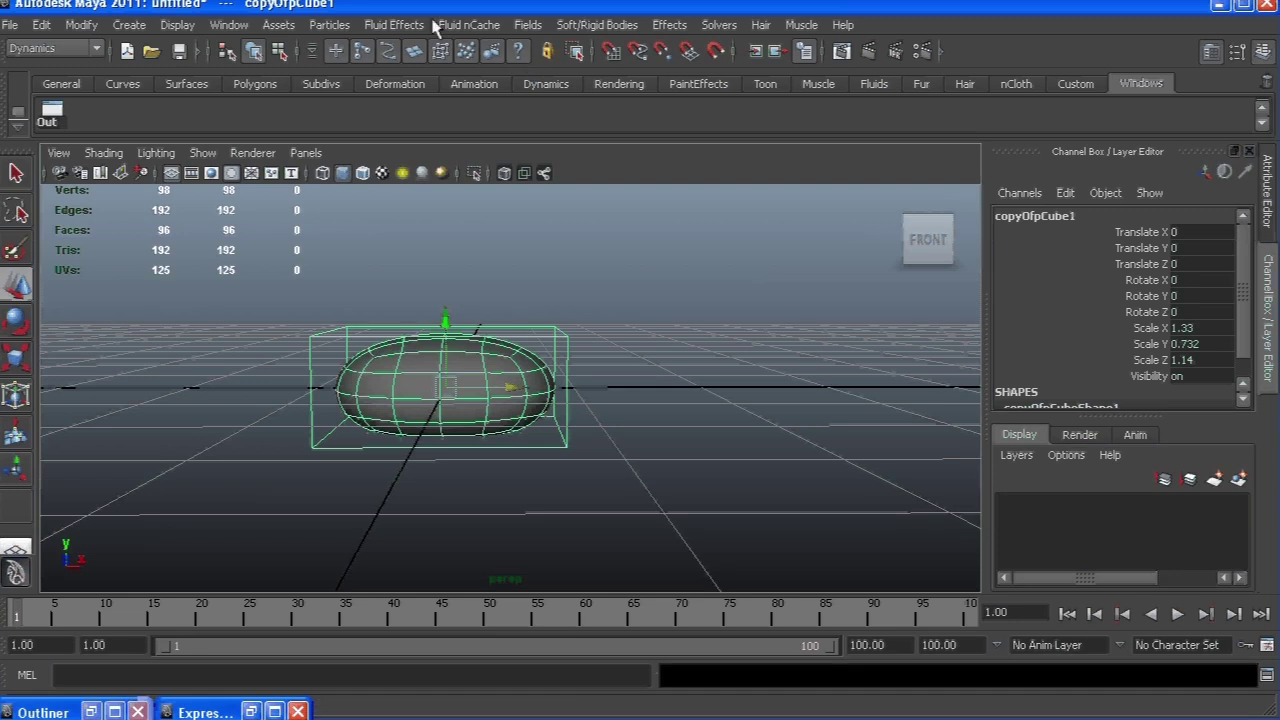
pyautogui.click(562, 27)
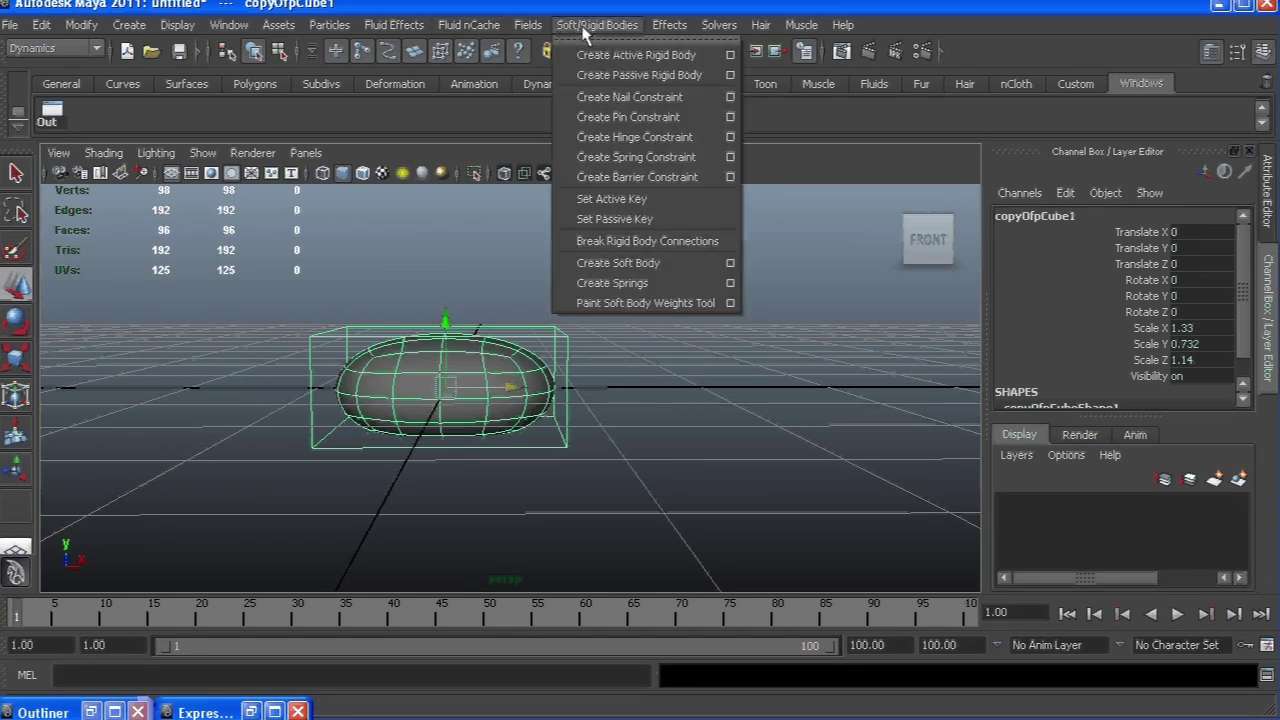
pyautogui.click(728, 302)
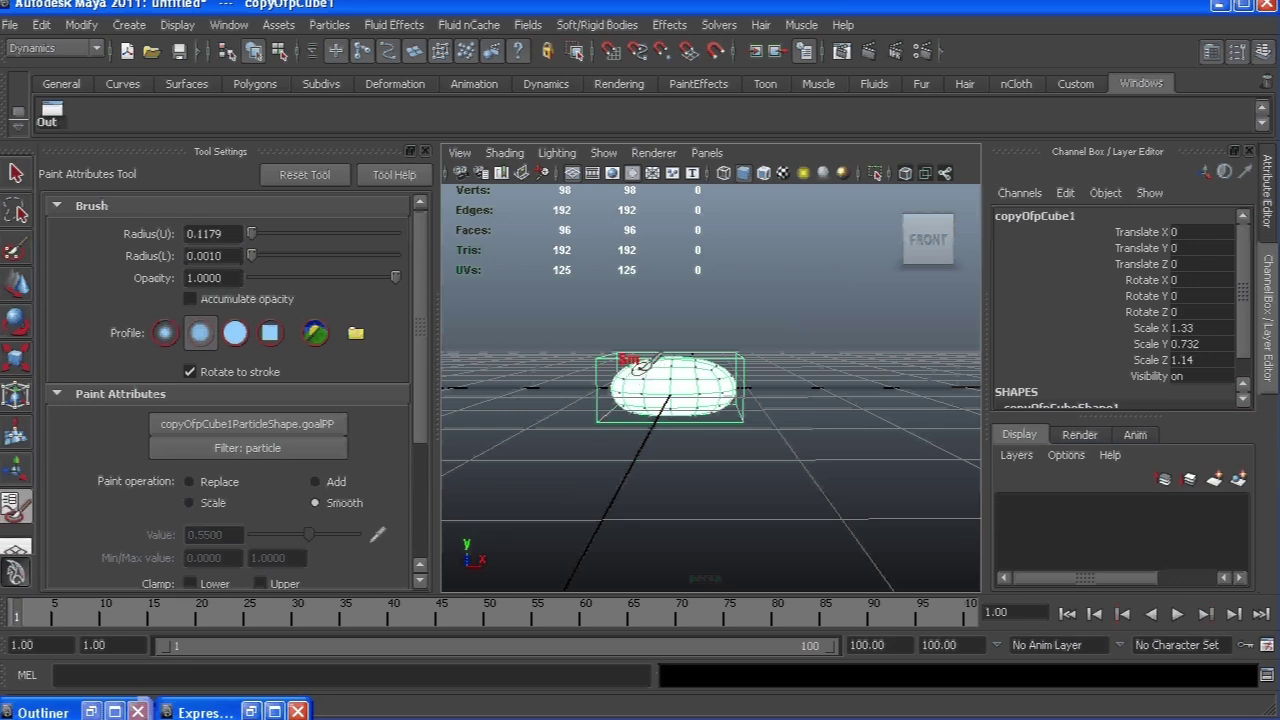
# Set the goal weight paint operation to Replace with a value of 0.8
pyautogui.moveTo(420, 345); pyautogui.dragTo(412, 418)
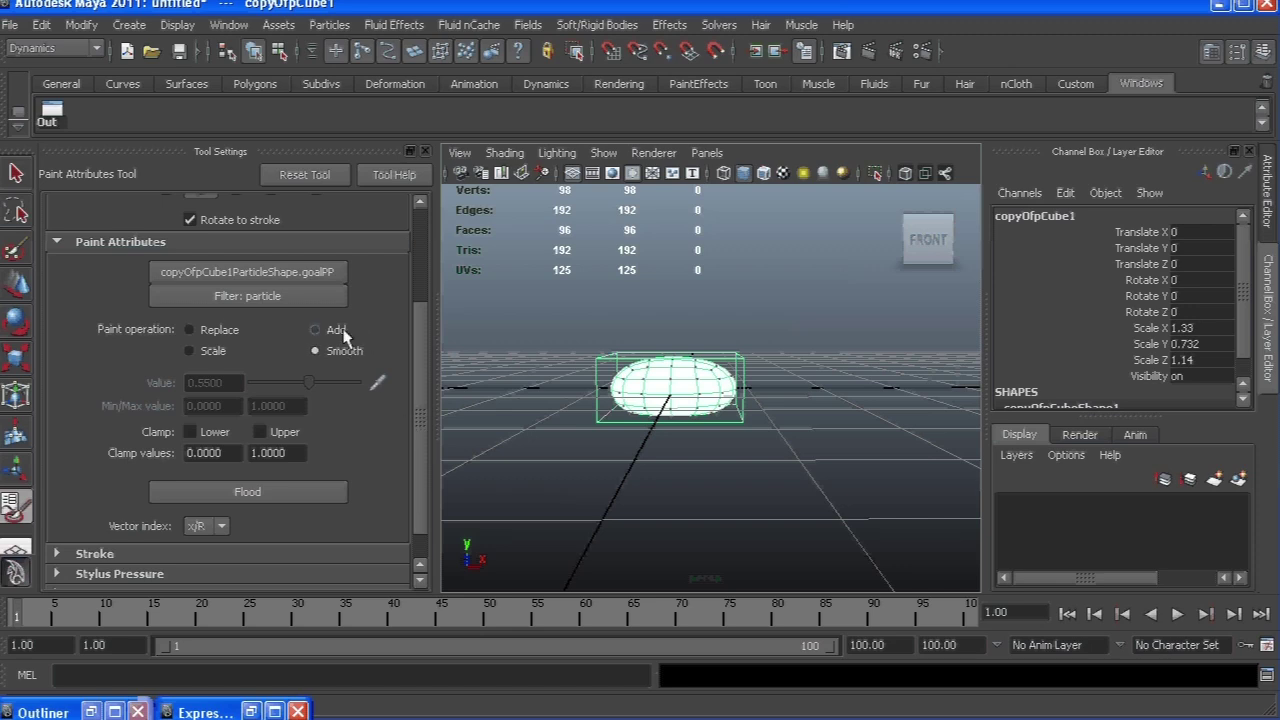
pyautogui.click(222, 331)
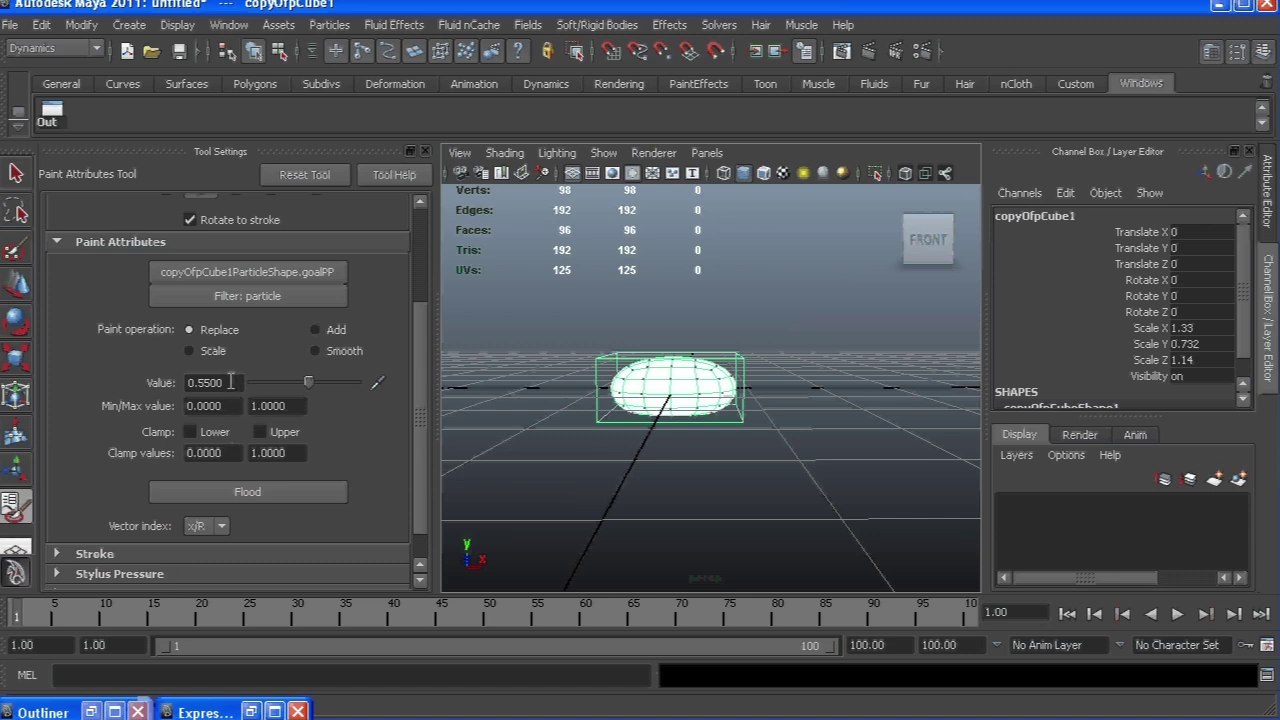
pyautogui.doubleClick(231, 382)
pyautogui.press('BackSpace')
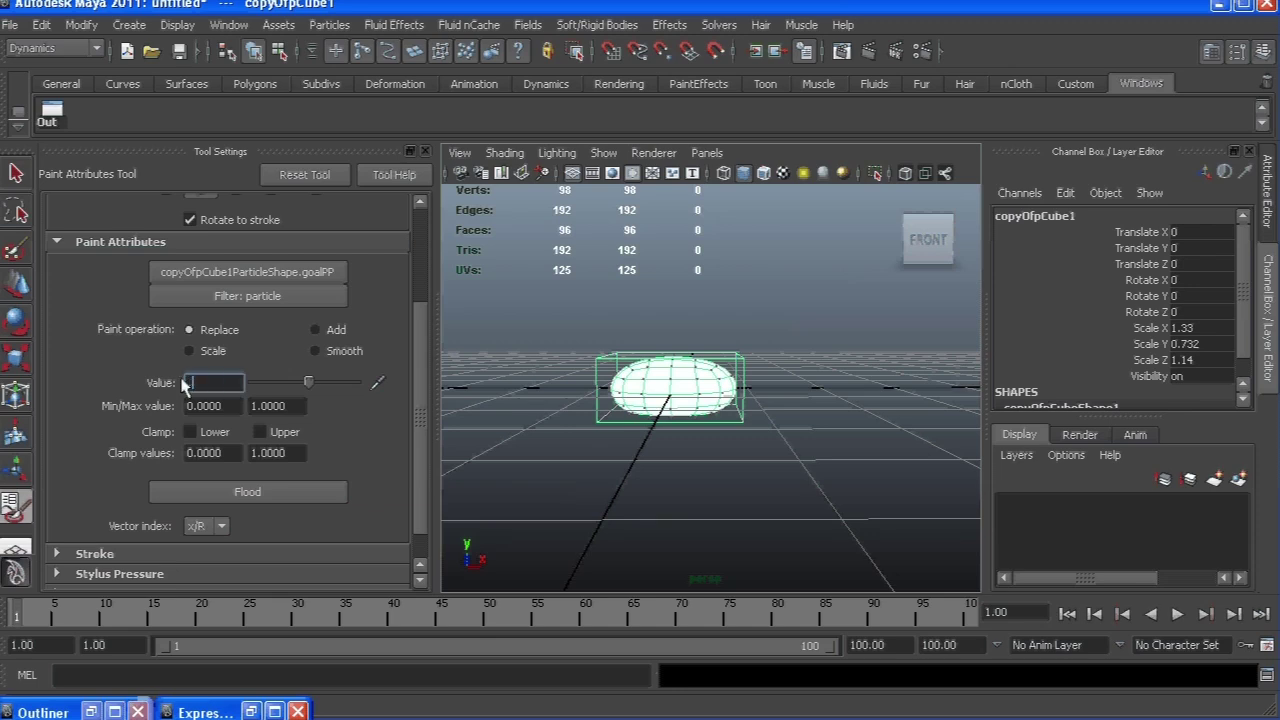
pyautogui.write('.8')
pyautogui.press('Return')
# Paint the 0.8 goal weights around the middle band of the bubble, working around all its sides
pyautogui.keyDown('alt'); pyautogui.moveTo(575, 405); pyautogui.dragTo(632, 392); pyautogui.keyUp('alt')
pyautogui.scroll(3, 646, 392)
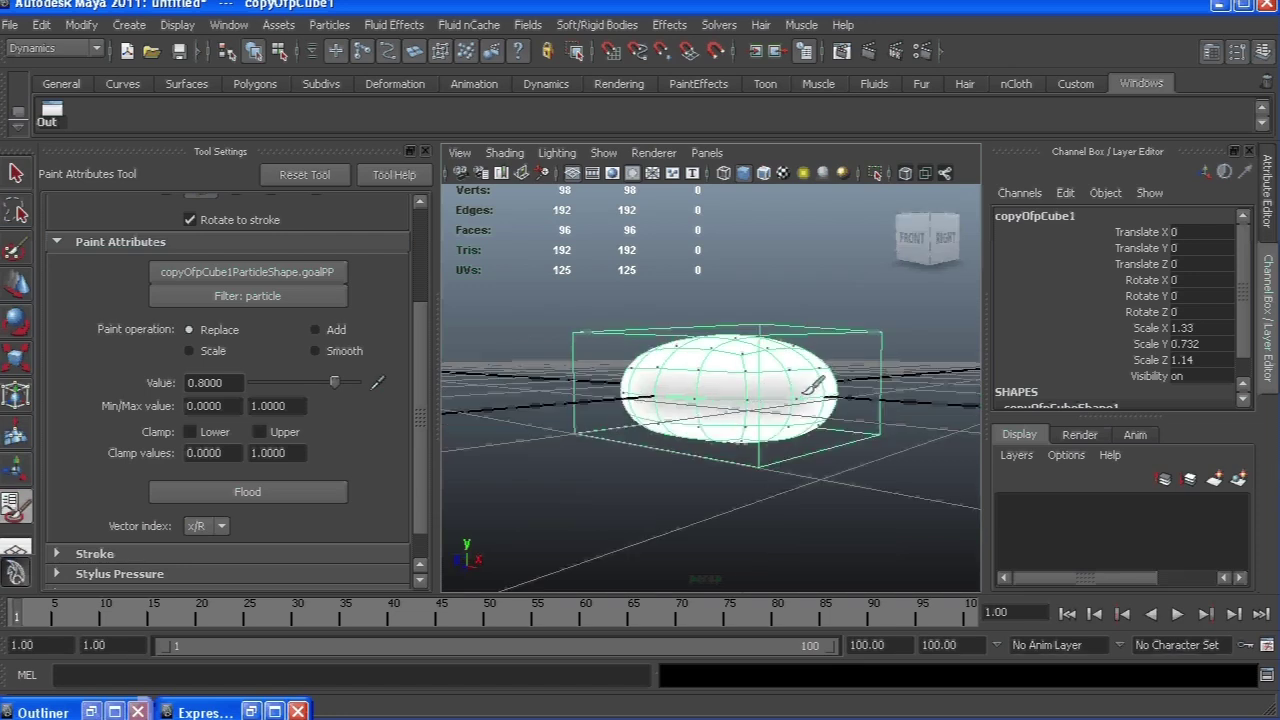
pyautogui.moveTo(800, 395)
pyautogui.keyDown('alt'); pyautogui.mouseDown()
pyautogui.moveTo(720, 383)
pyautogui.moveTo(800, 388)
pyautogui.moveTo(766, 391)
pyautogui.mouseUp(); pyautogui.keyUp('alt')
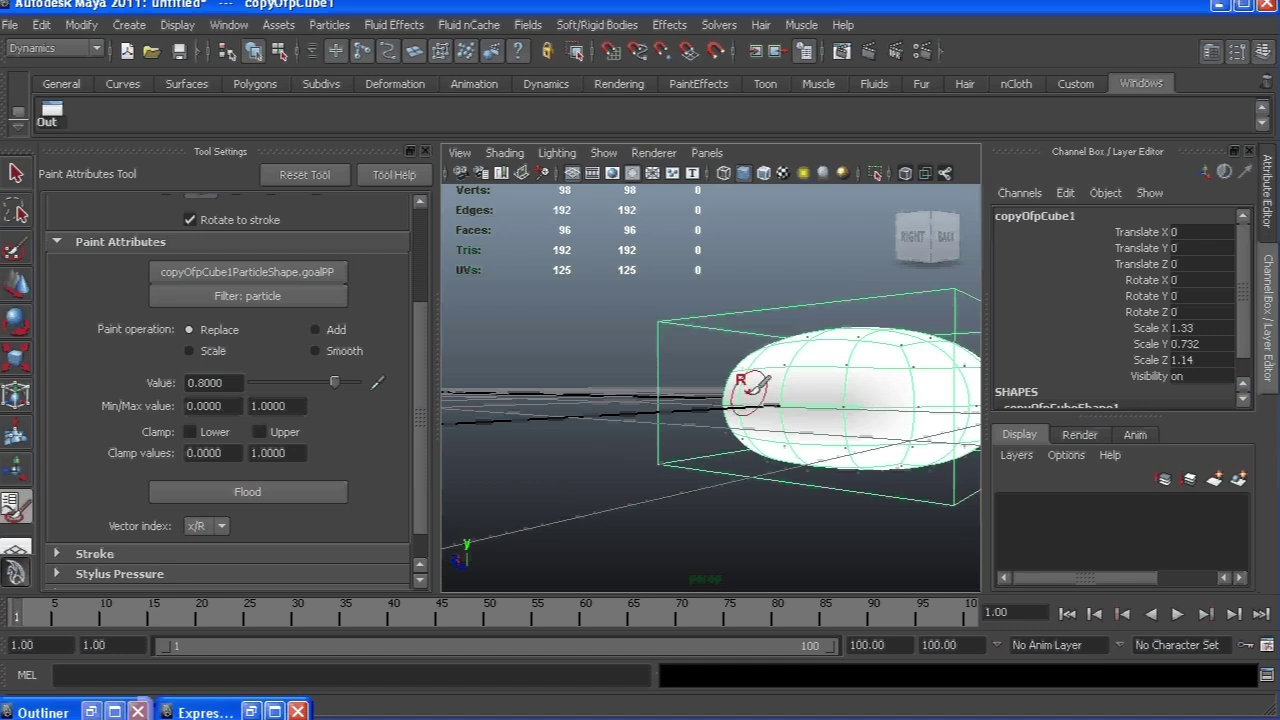
pyautogui.moveTo(428, 391); pyautogui.dragTo(419, 297)
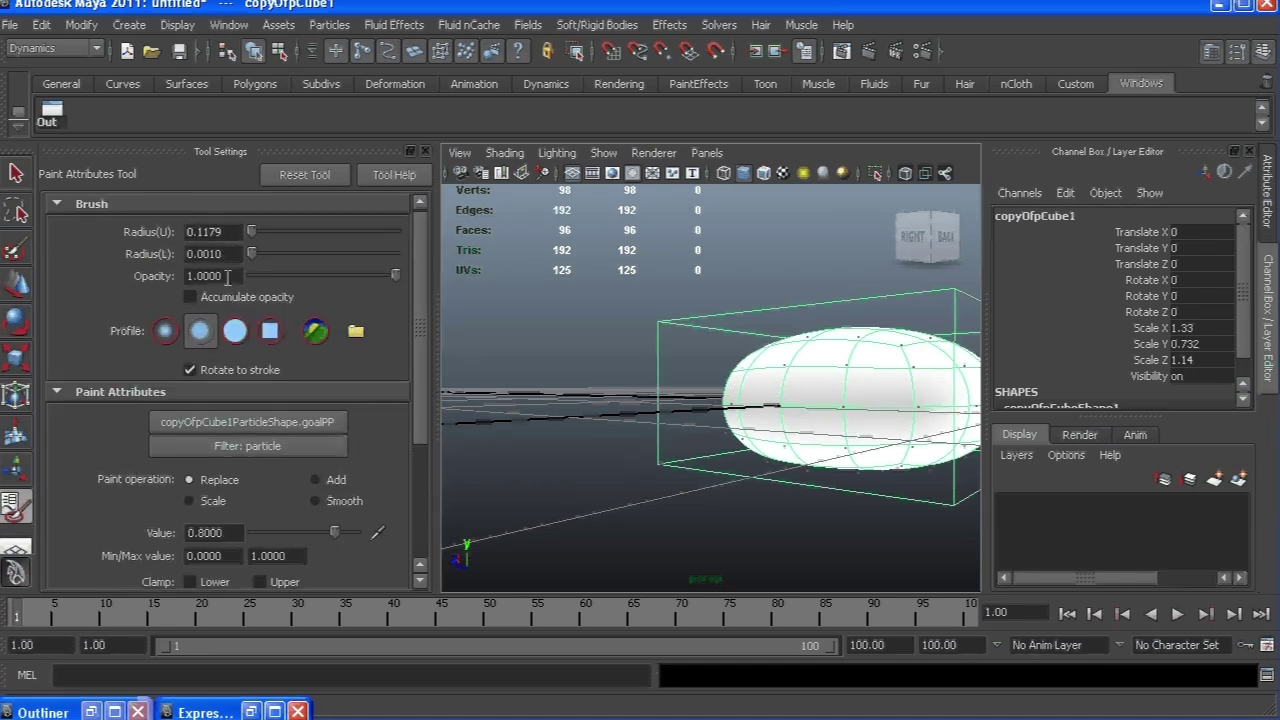
pyautogui.keyDown('alt'); pyautogui.moveTo(766, 374); pyautogui.dragTo(737, 400); pyautogui.keyUp('alt')
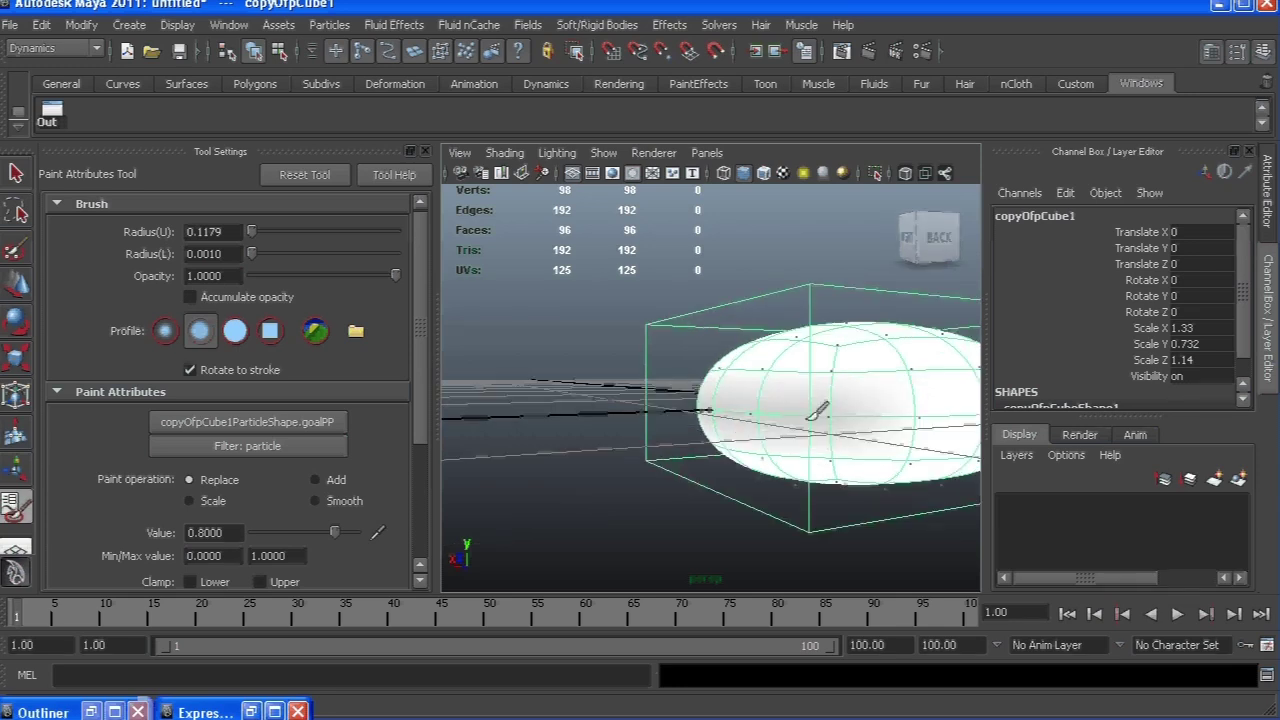
pyautogui.keyDown('alt'); pyautogui.moveTo(818, 410); pyautogui.dragTo(749, 406); pyautogui.keyUp('alt')
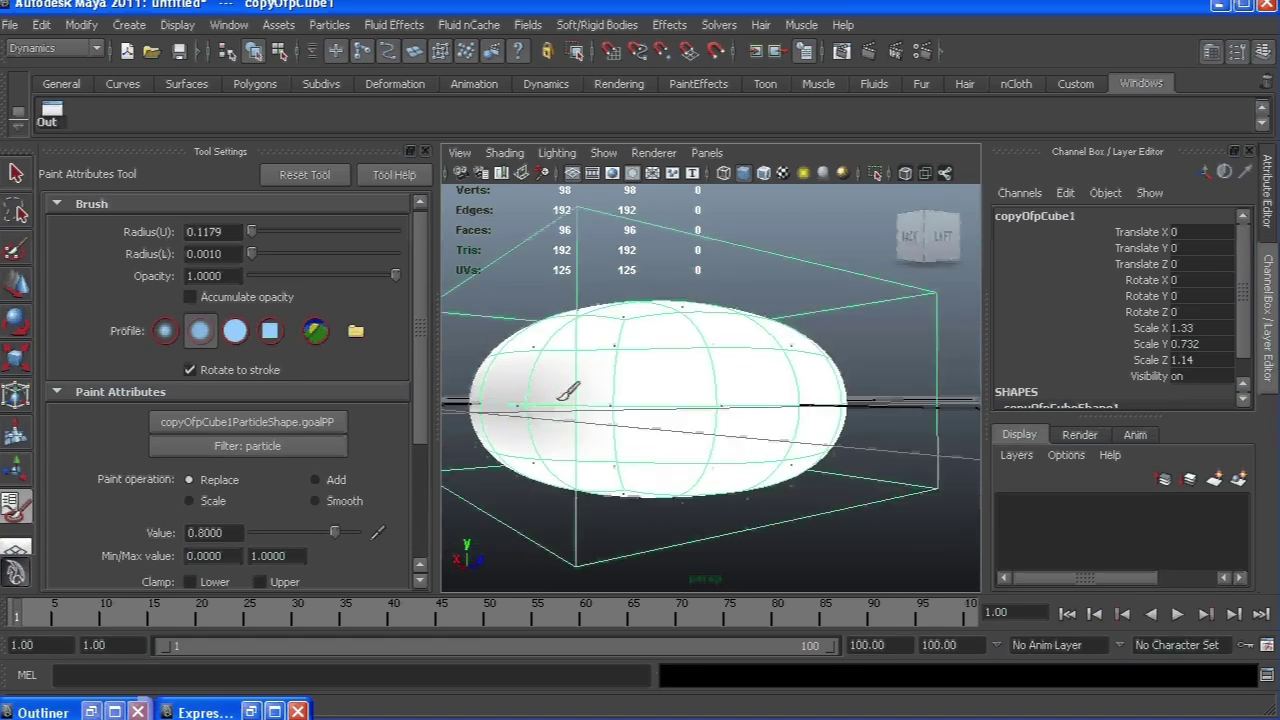
pyautogui.keyDown('alt'); pyautogui.moveTo(567, 392); pyautogui.dragTo(606, 400); pyautogui.keyUp('alt')
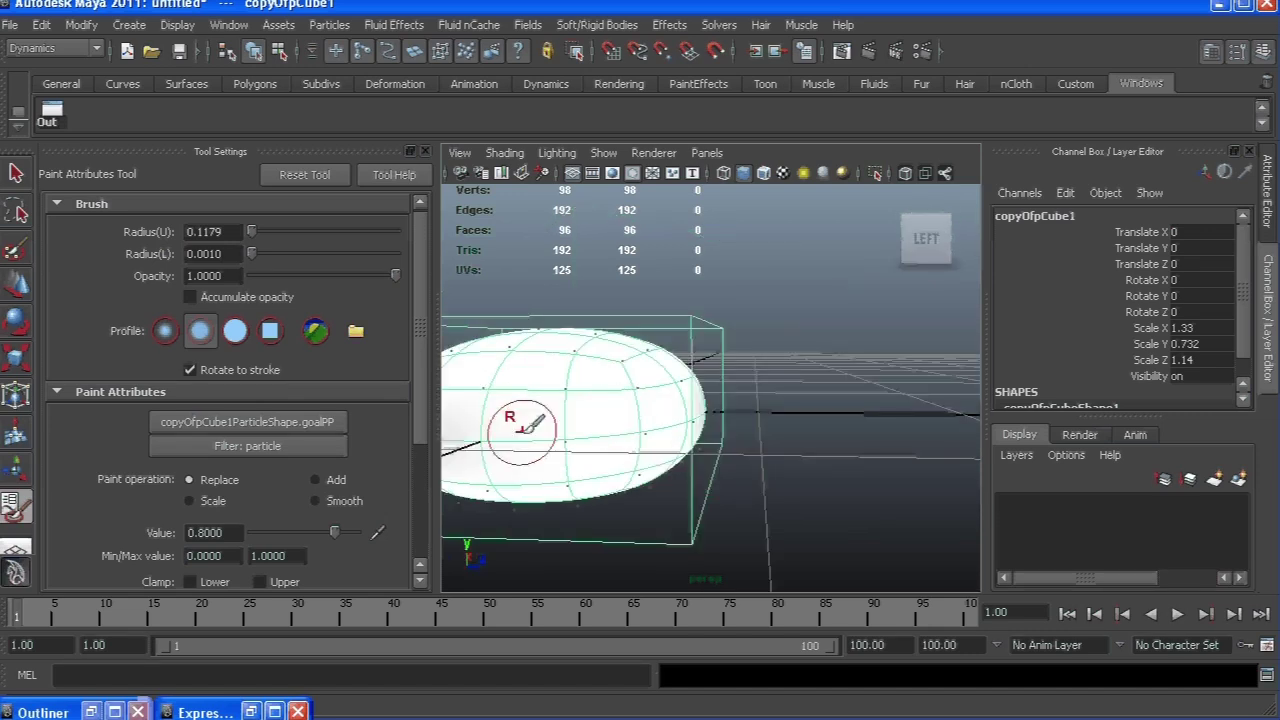
pyautogui.keyDown('alt'); pyautogui.moveTo(524, 431); pyautogui.dragTo(590, 400, button='middle'); pyautogui.keyUp('alt')
pyautogui.moveTo(552, 411)
pyautogui.mouseDown()
pyautogui.moveTo(742, 385)
pyautogui.moveTo(652, 398)
pyautogui.mouseUp()
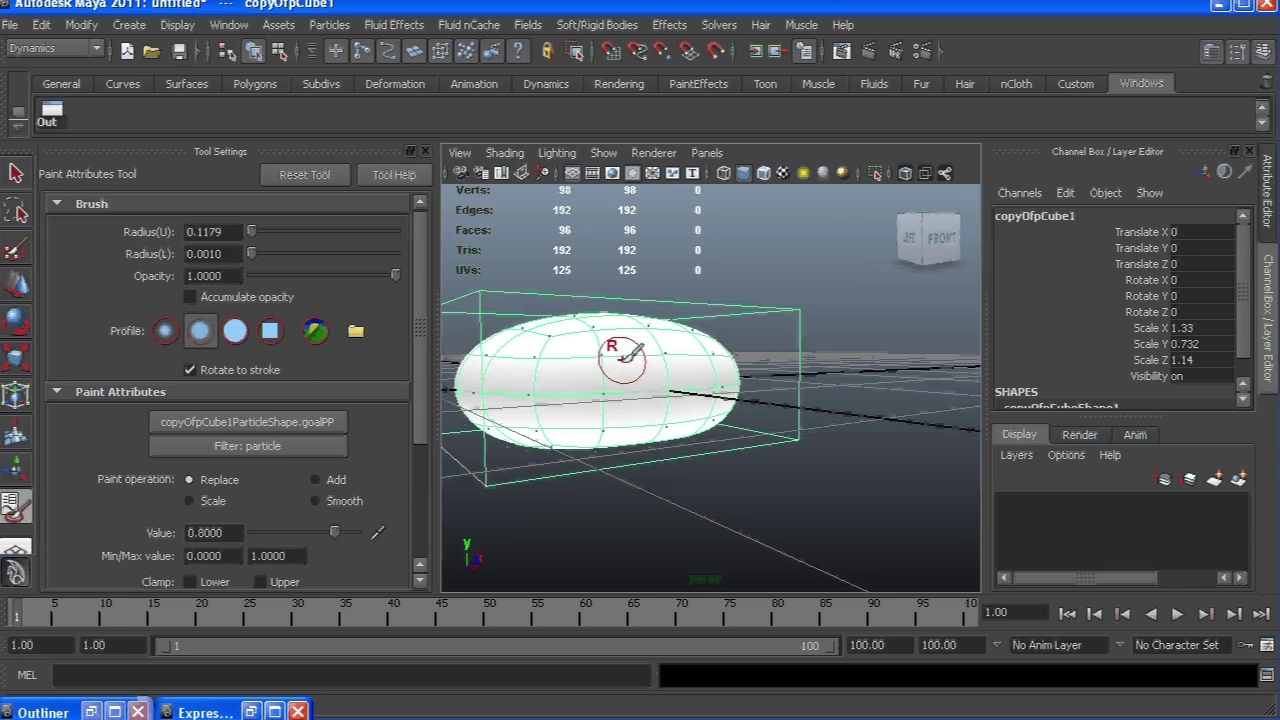
# Flood the bubble's goal weights with the Smooth operation and return to the Select Tool
pyautogui.click(350, 500)
pyautogui.scroll(-2, 371, 471)
pyautogui.click(299, 525)
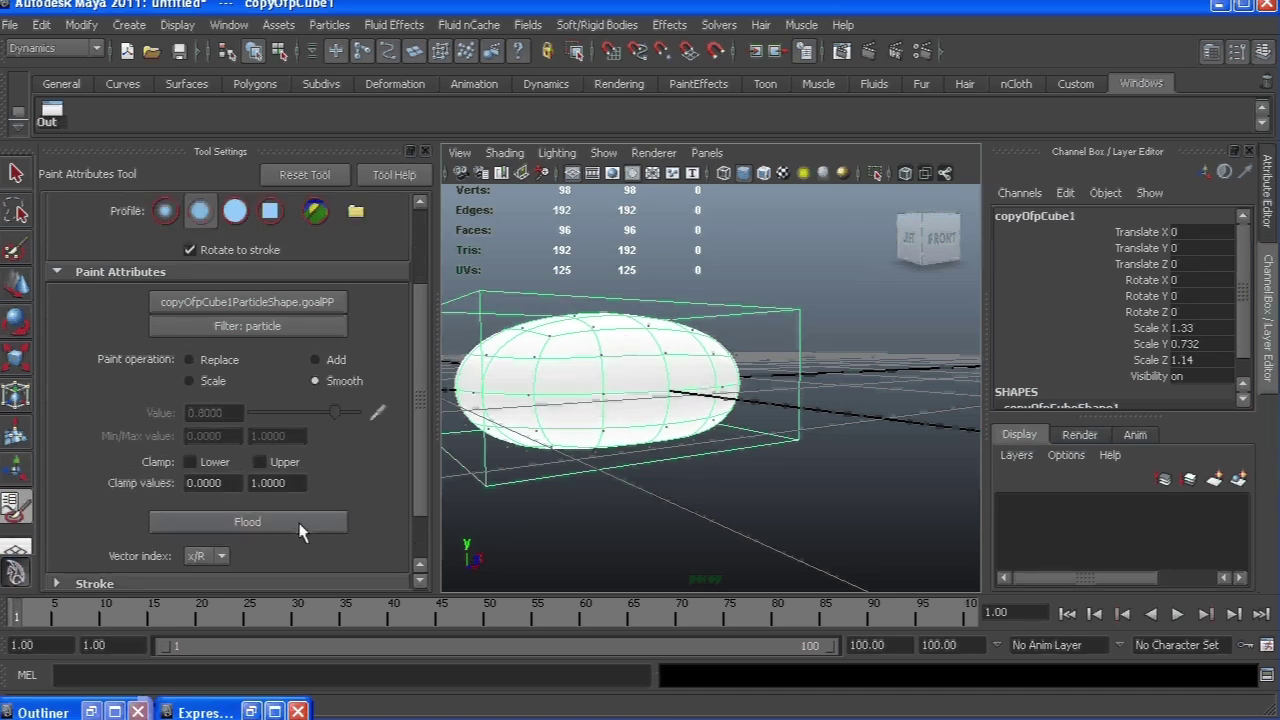
pyautogui.scroll(-3, 623, 346)
pyautogui.keyDown('alt'); pyautogui.moveTo(623, 346); pyautogui.dragTo(632, 422); pyautogui.keyUp('alt')
pyautogui.press('q')
pyautogui.scroll(-3, 585, 355)
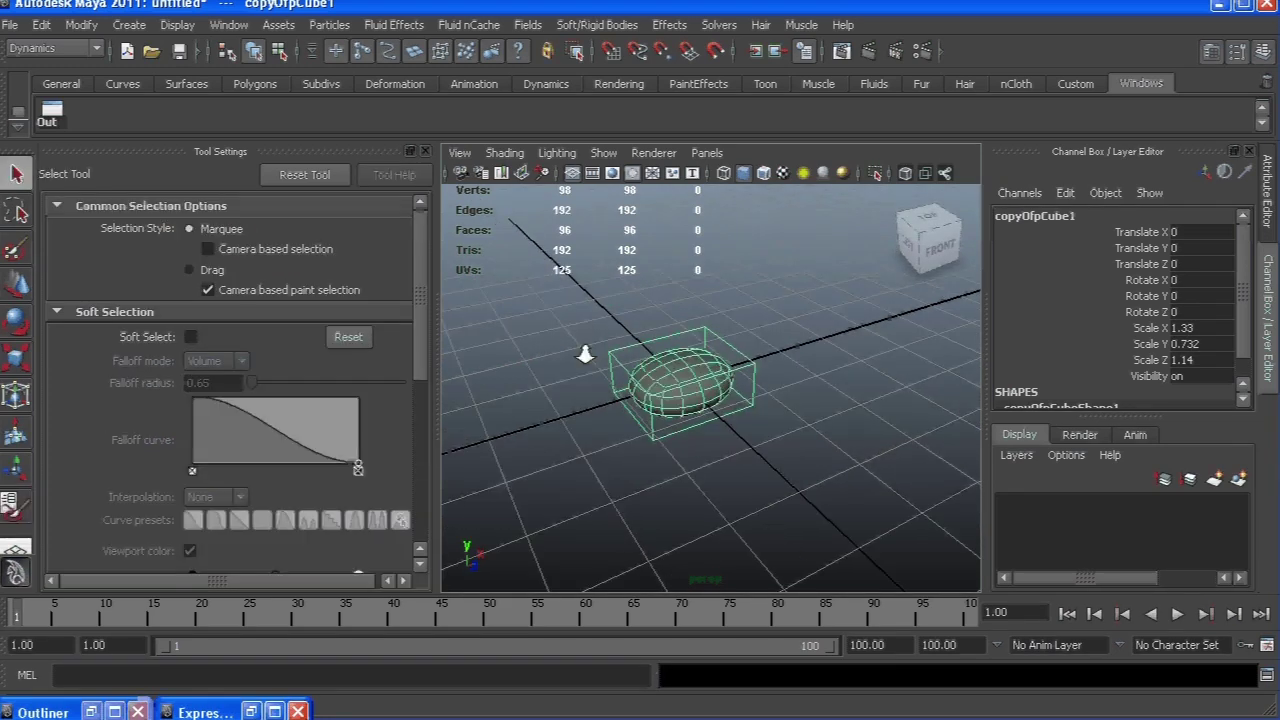
# Play the simulation with the bubble selected and again deselected to examine how the painted weights deform it, and rewind
pyautogui.click(1177, 614)
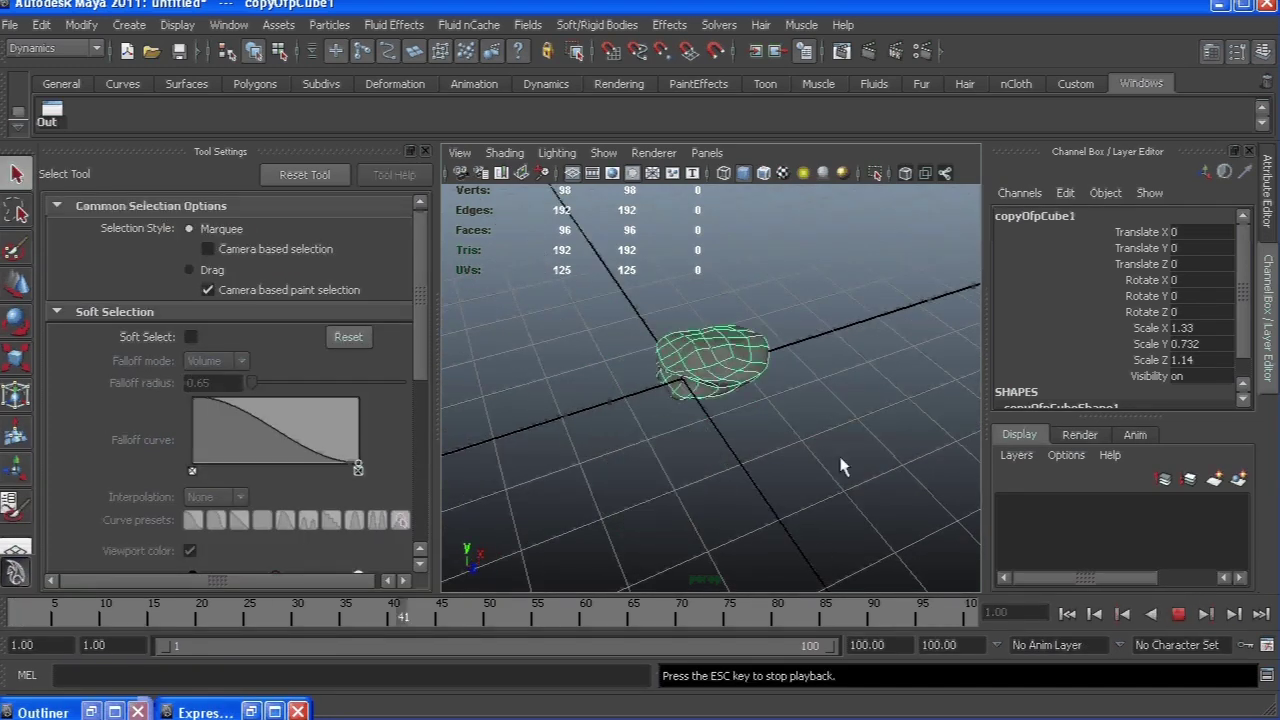
pyautogui.keyDown('alt'); pyautogui.moveTo(843, 463); pyautogui.dragTo(733, 408); pyautogui.keyUp('alt')
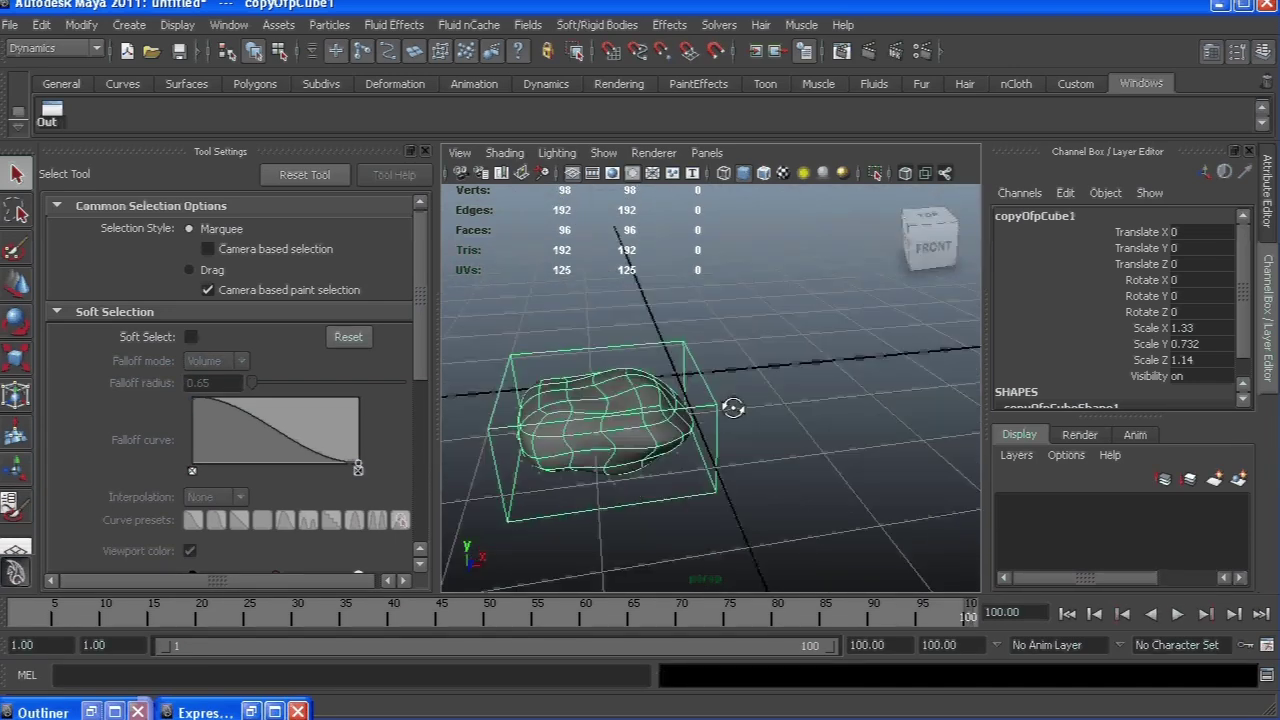
pyautogui.click(1068, 616)
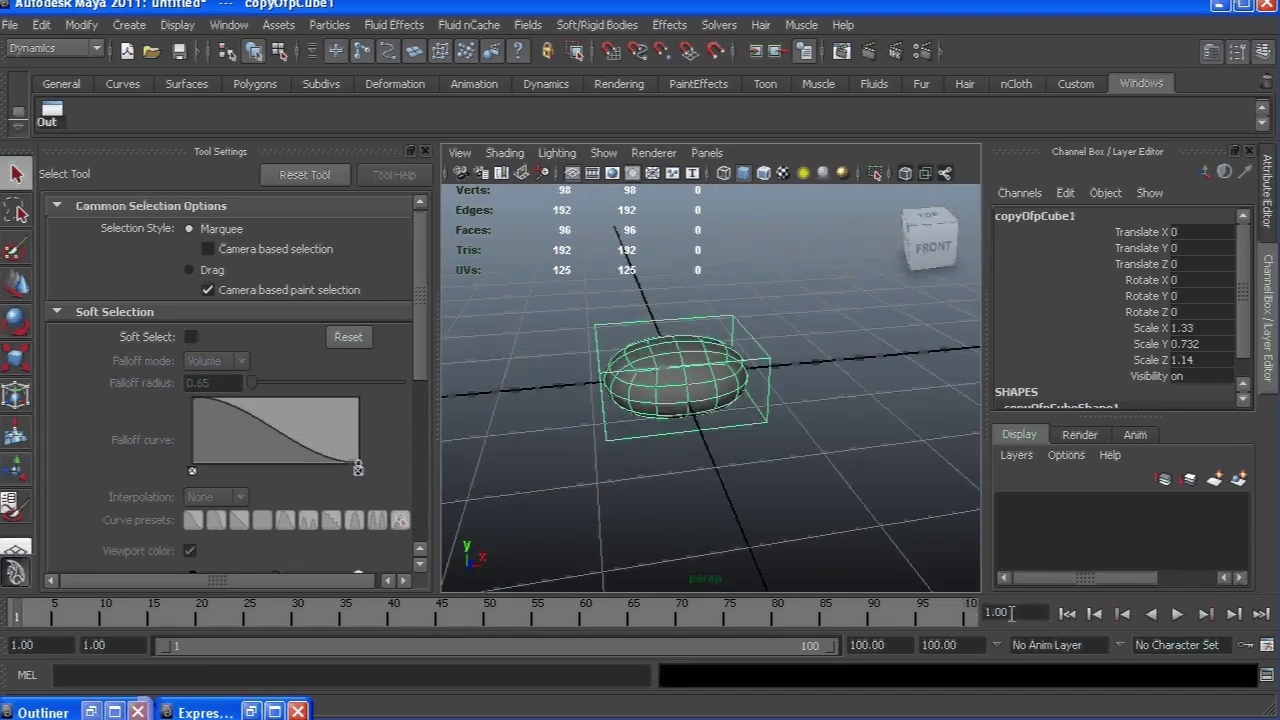
pyautogui.click(886, 473)
pyautogui.click(1178, 614)
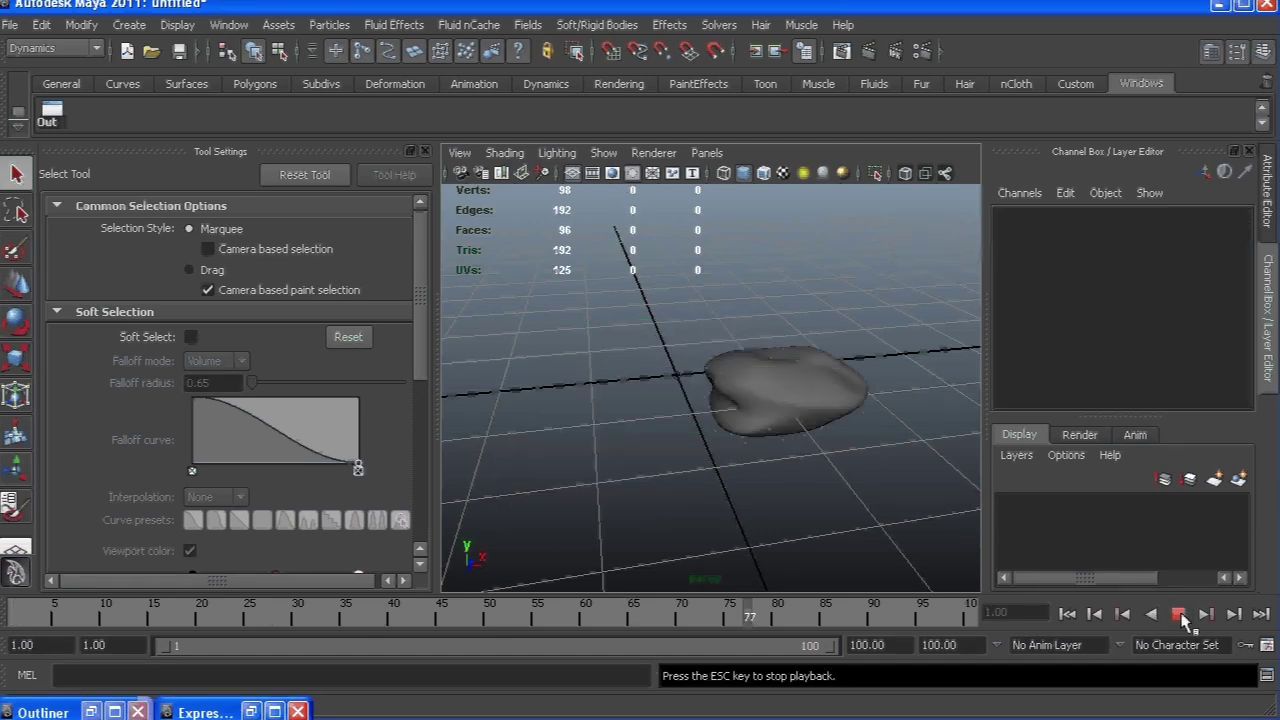
pyautogui.click(1067, 614)
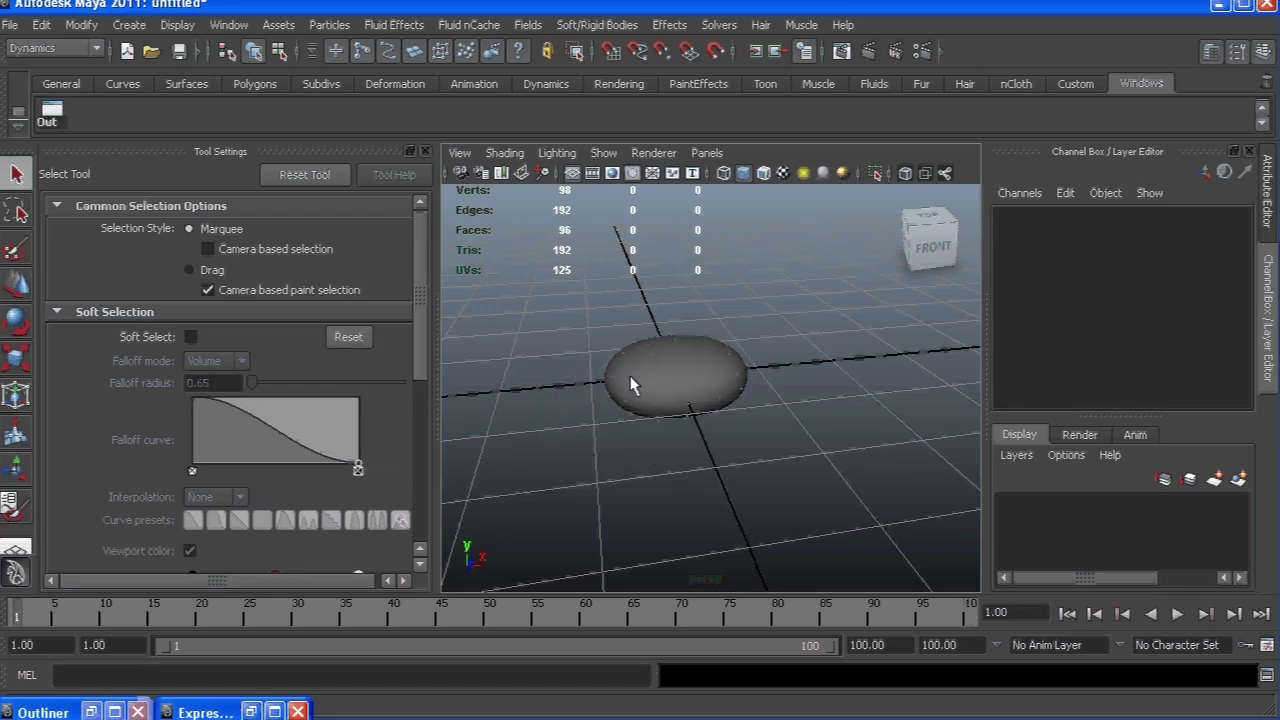
# Reselect the bubble and flood its goal weights with Smooth again and with Add at a value of 0.1
pyautogui.click(631, 385)
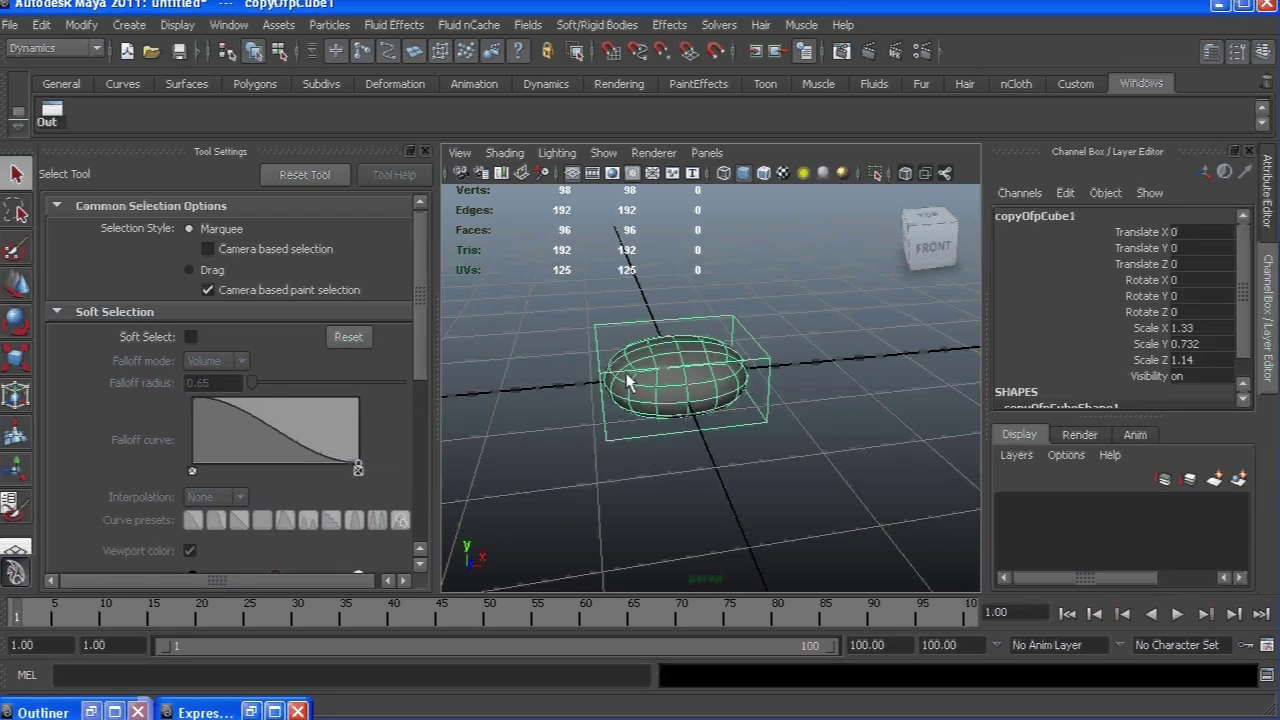
pyautogui.press('y')
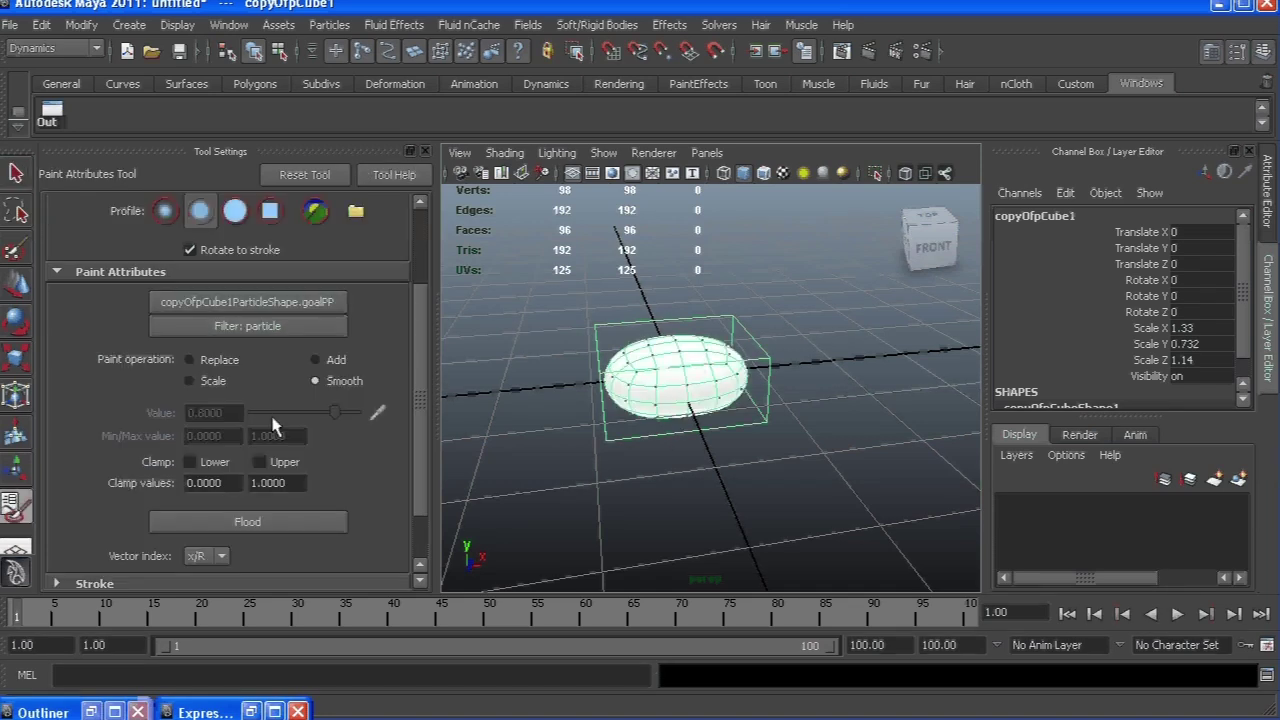
pyautogui.click(251, 533)
pyautogui.click(331, 362)
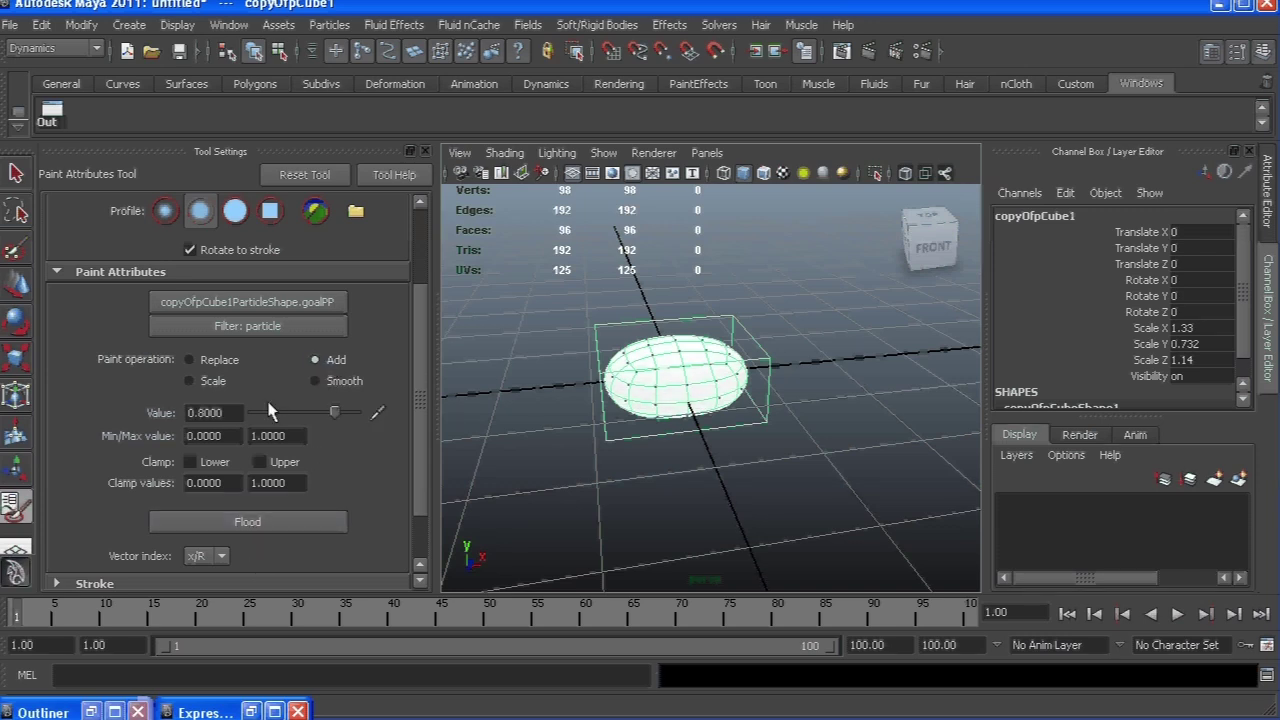
pyautogui.press('BackSpace')
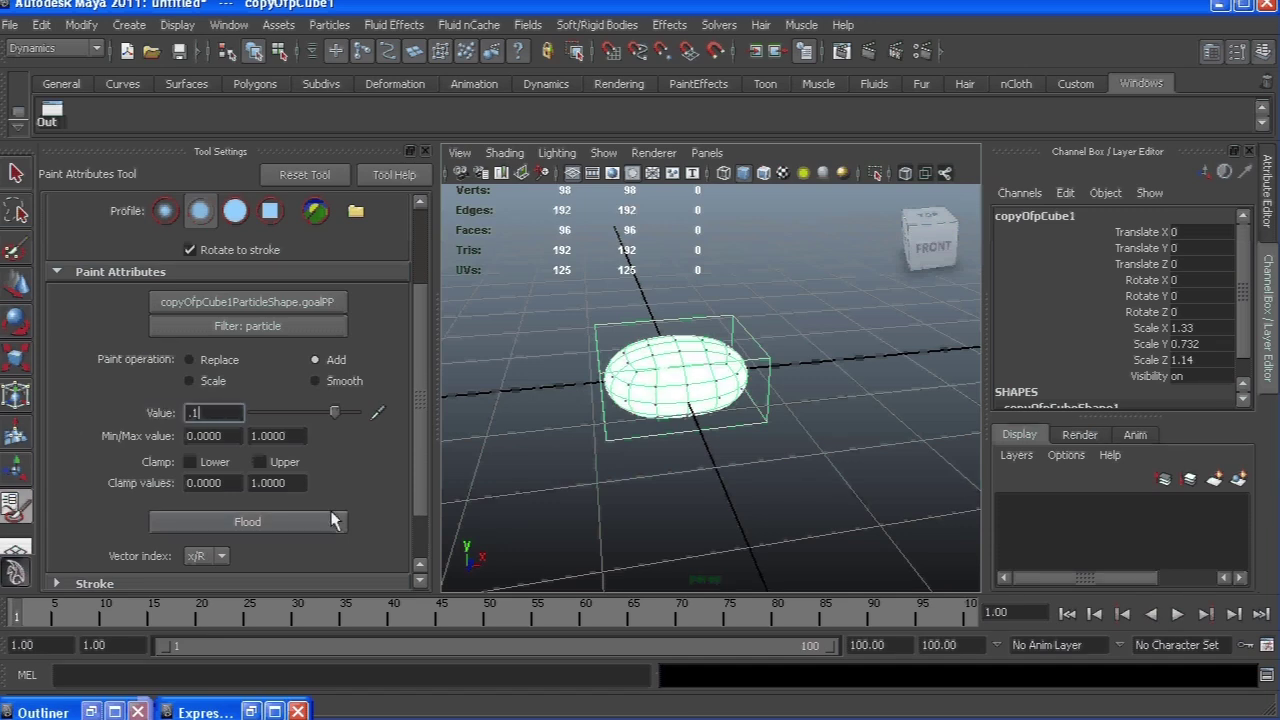
pyautogui.keyDown('alt'); pyautogui.moveTo(590, 507); pyautogui.dragTo(549, 492); pyautogui.keyUp('alt')
pyautogui.press('q')
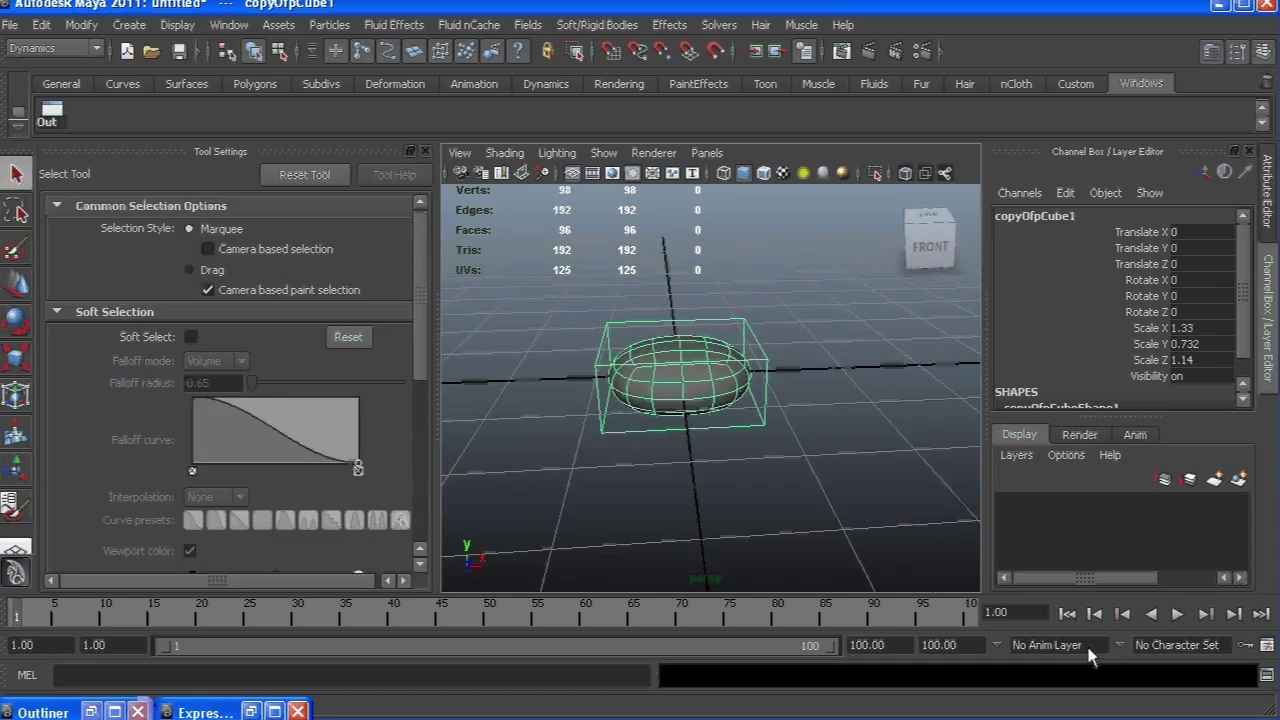
# Play the simulation with the adjusted goal weights, examining the bubble from different distances and angles
pyautogui.click(1177, 614)
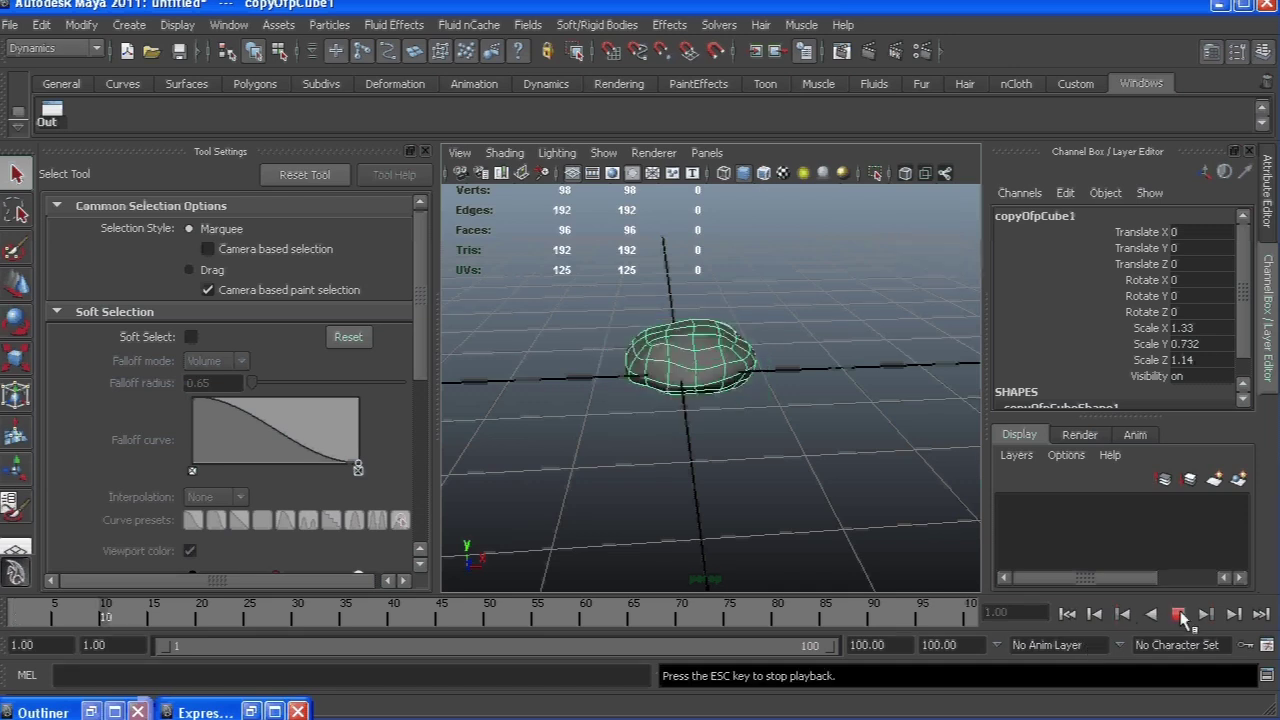
pyautogui.keyDown('alt'); pyautogui.moveTo(769, 412); pyautogui.dragTo(629, 396, button='right'); pyautogui.keyUp('alt')
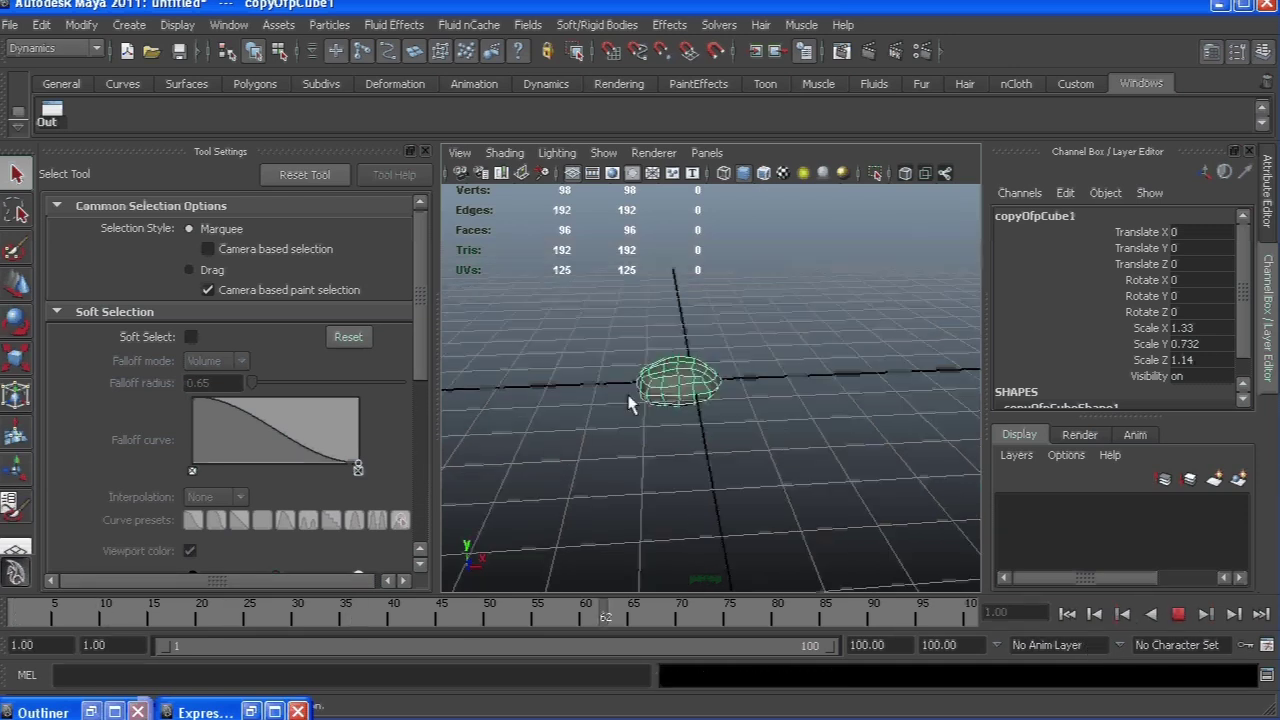
pyautogui.keyDown('alt'); pyautogui.moveTo(629, 396); pyautogui.dragTo(646, 432); pyautogui.keyUp('alt')
pyautogui.keyDown('alt'); pyautogui.moveTo(646, 432); pyautogui.dragTo(749, 492, button='right'); pyautogui.keyUp('alt')
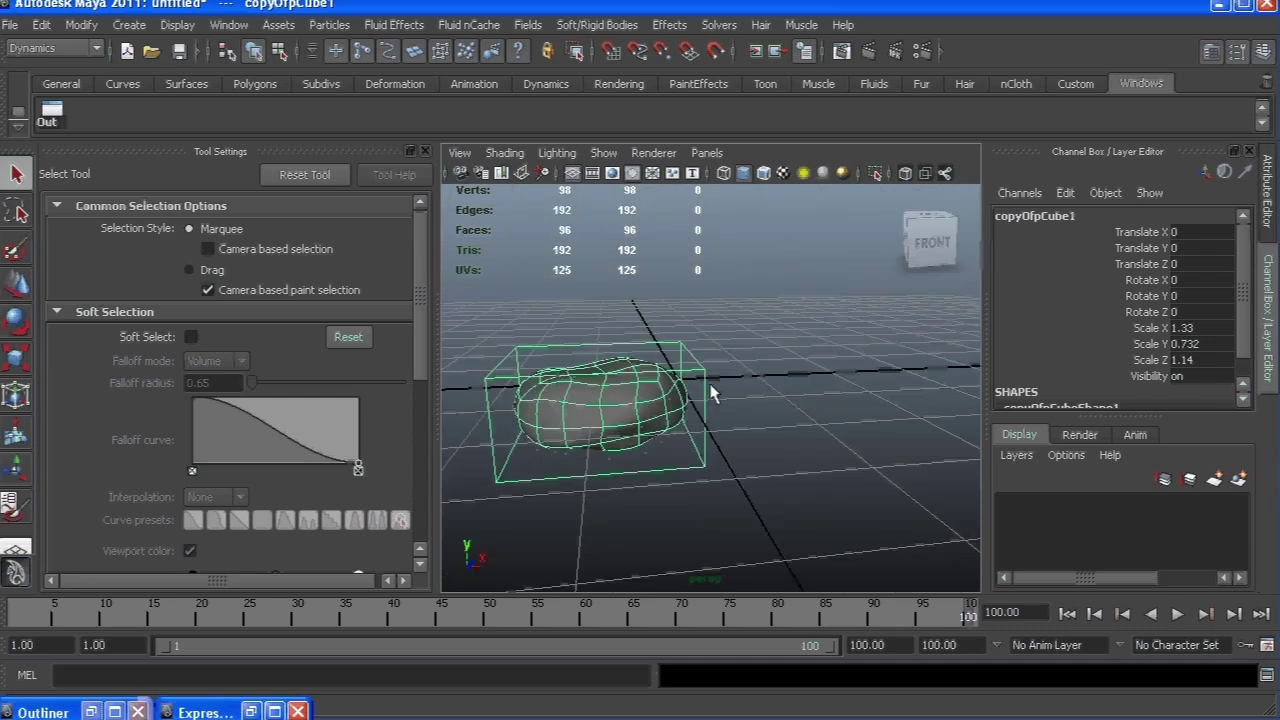
# Replay the simulation from the first frame, close the Tool Settings and view the bubble from above
pyautogui.click(1094, 616)
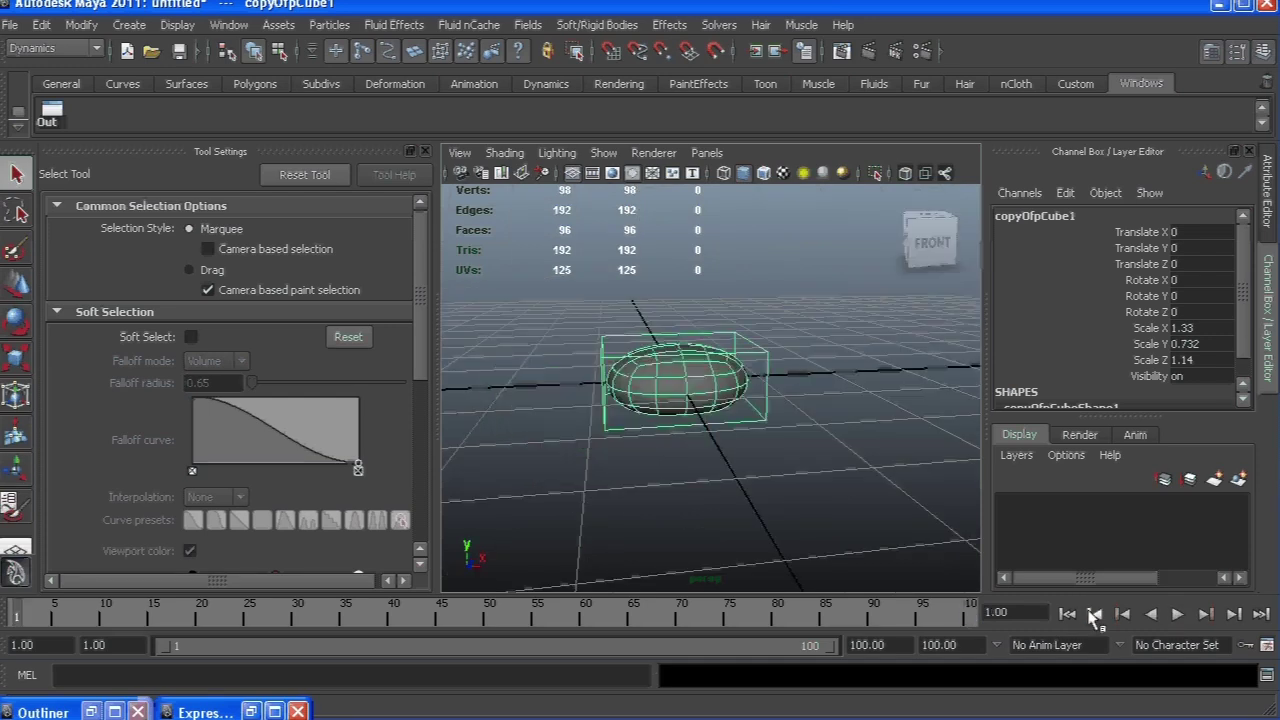
pyautogui.click(1178, 615)
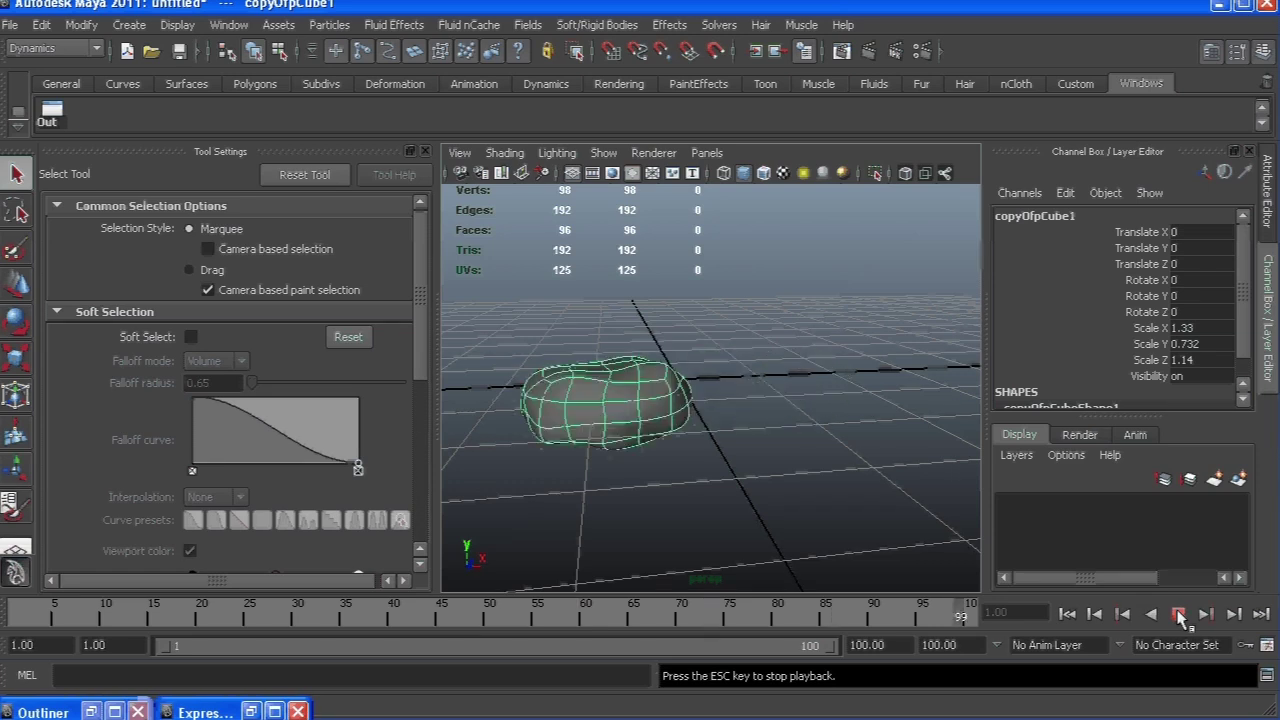
pyautogui.moveTo(685, 395)
pyautogui.keyDown('alt'); pyautogui.mouseDown()
pyautogui.moveTo(571, 430)
pyautogui.moveTo(643, 400)
pyautogui.moveTo(734, 397)
pyautogui.moveTo(688, 377)
pyautogui.mouseUp(); pyautogui.keyUp('alt')
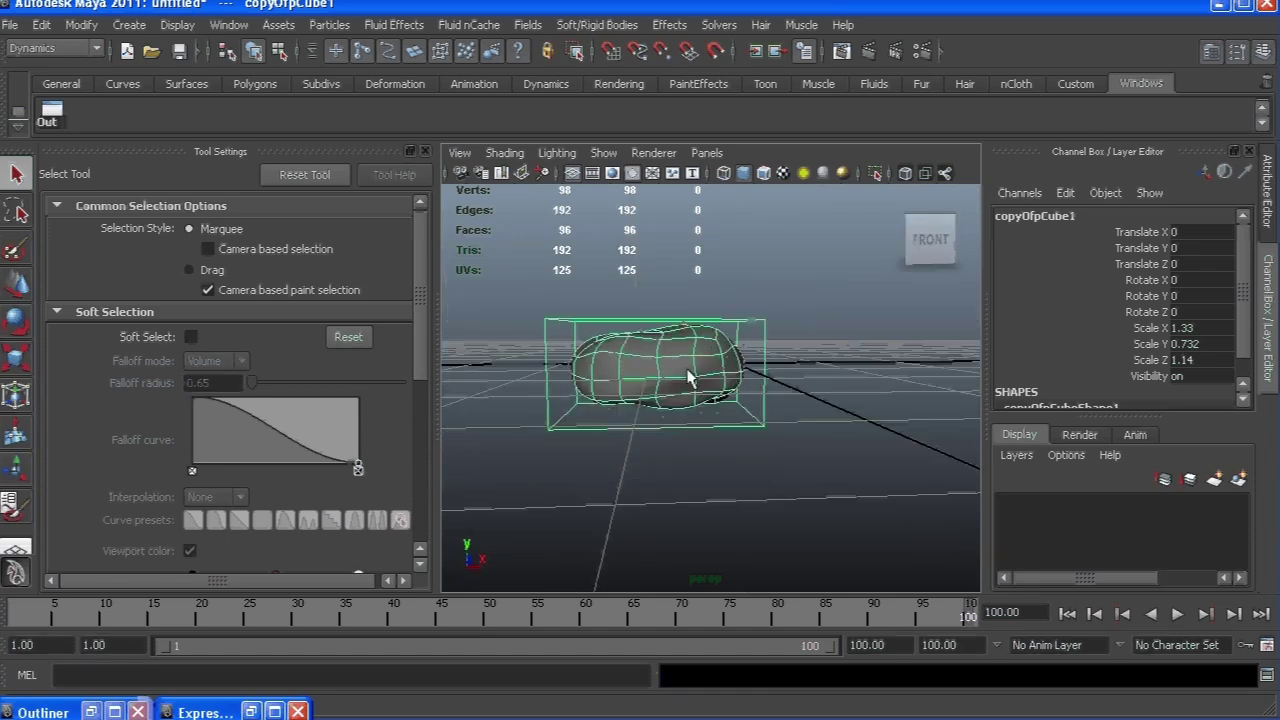
pyautogui.click(426, 158)
pyautogui.keyDown('alt'); pyautogui.moveTo(531, 346); pyautogui.dragTo(524, 376); pyautogui.keyUp('alt')
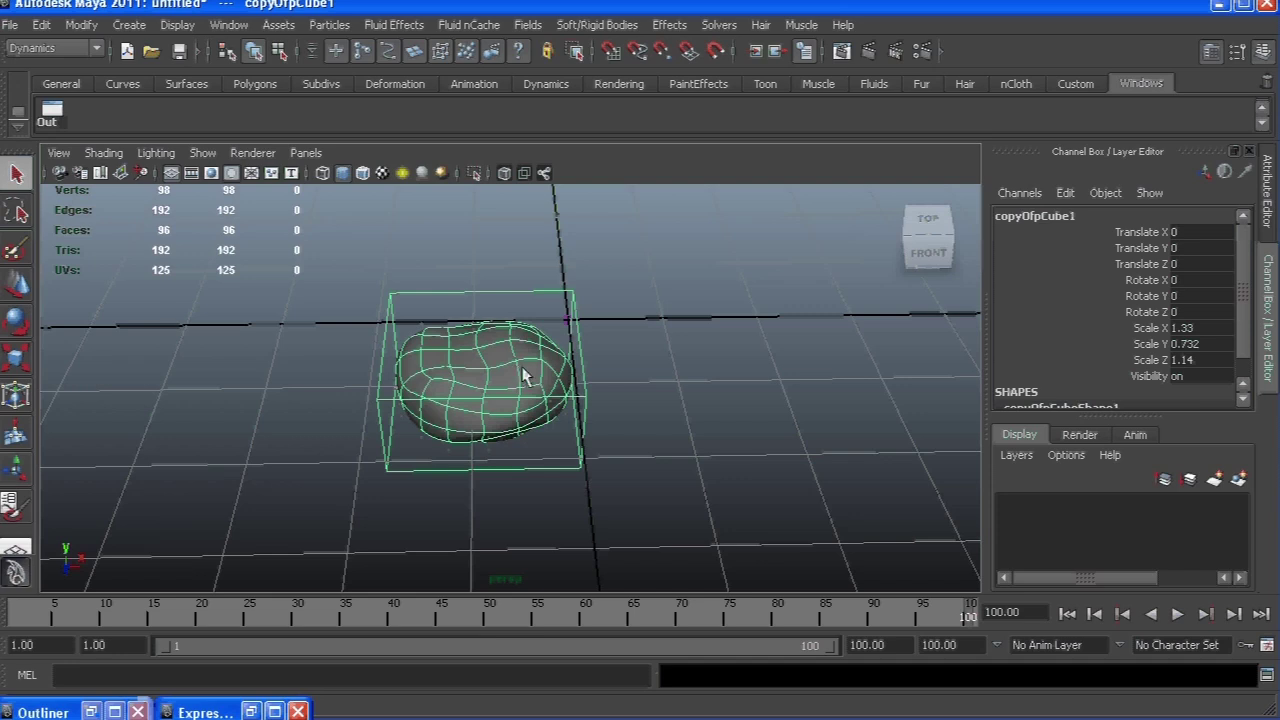
# Rewind the simulation and advance it frame by frame to frame 6, examining the selected bubble from several angles
pyautogui.click(1066, 614)
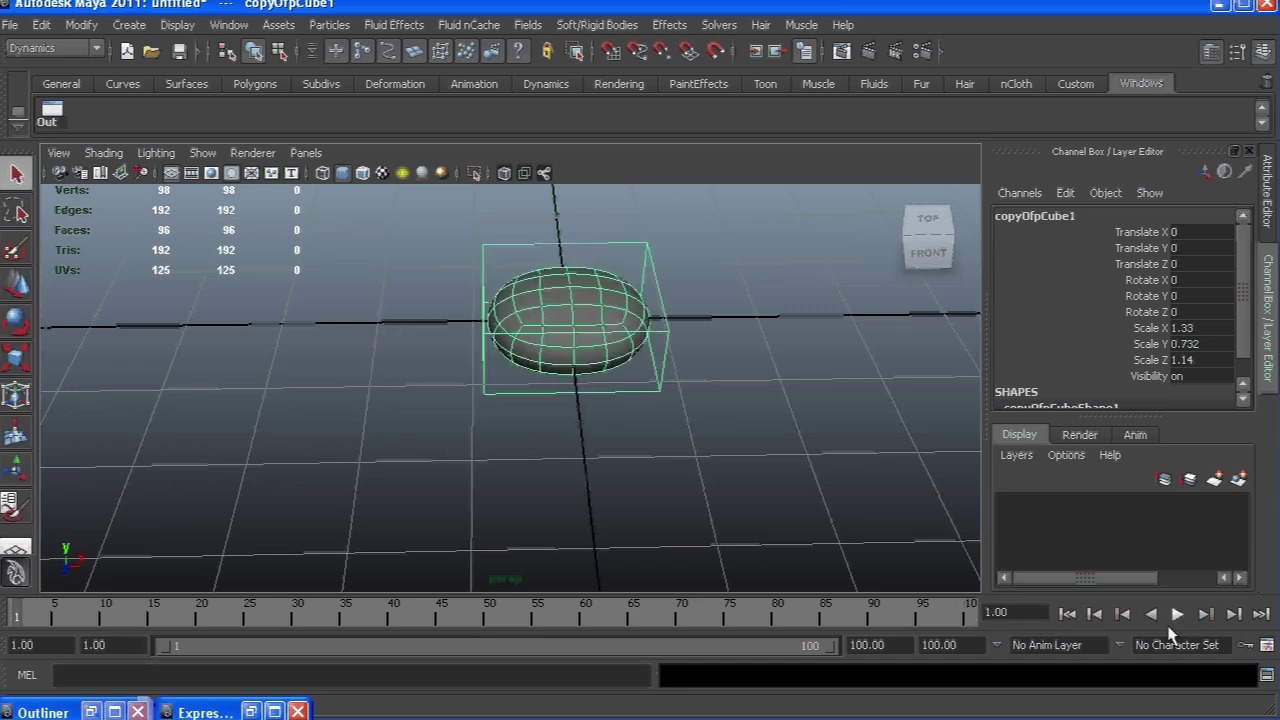
pyautogui.moveTo(512, 352)
pyautogui.keyDown('alt'); pyautogui.mouseDown()
pyautogui.moveTo(506, 337)
pyautogui.moveTo(520, 355)
pyautogui.mouseUp(); pyautogui.keyUp('alt')
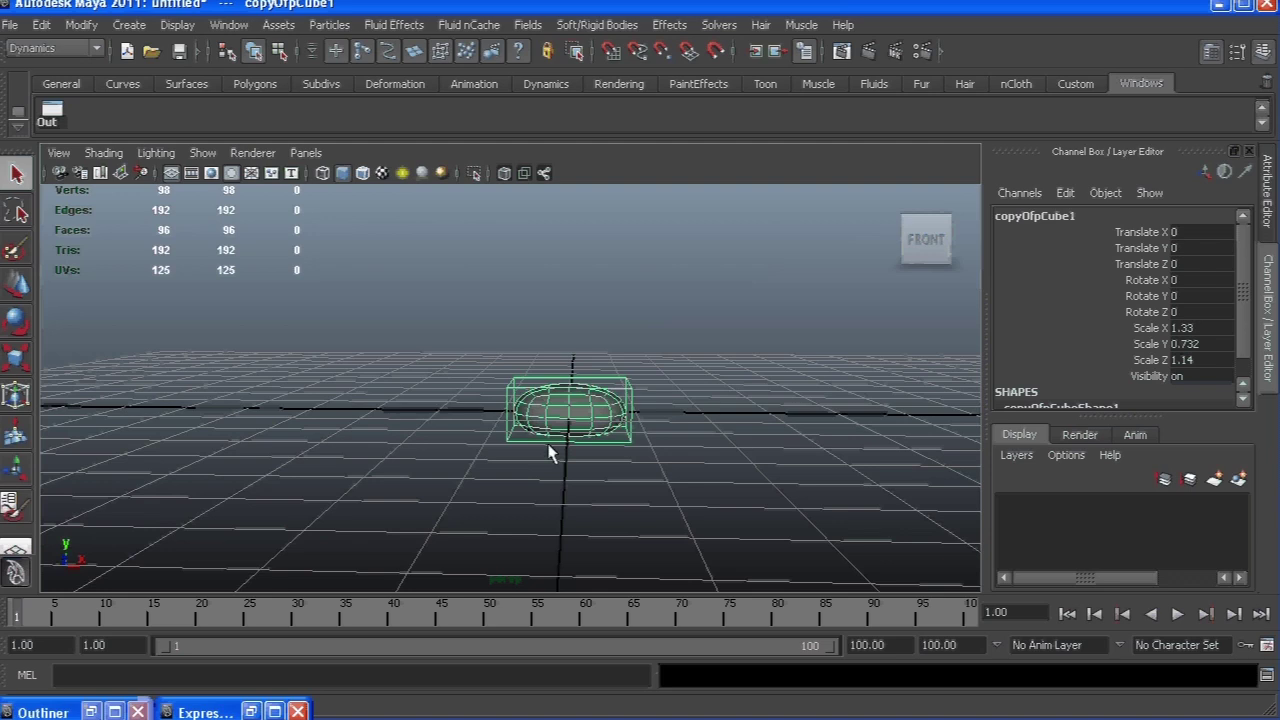
pyautogui.keyDown('alt'); pyautogui.moveTo(506, 366); pyautogui.dragTo(582, 420); pyautogui.keyUp('alt')
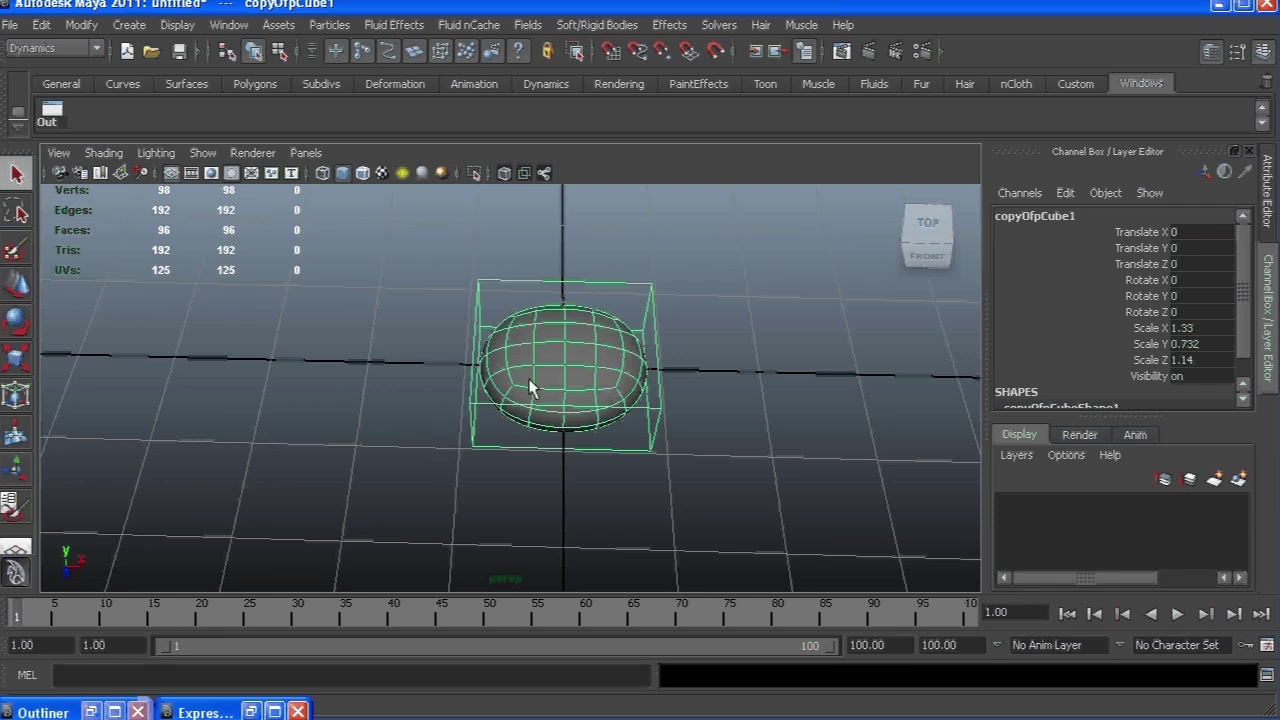
pyautogui.click(1232, 613)
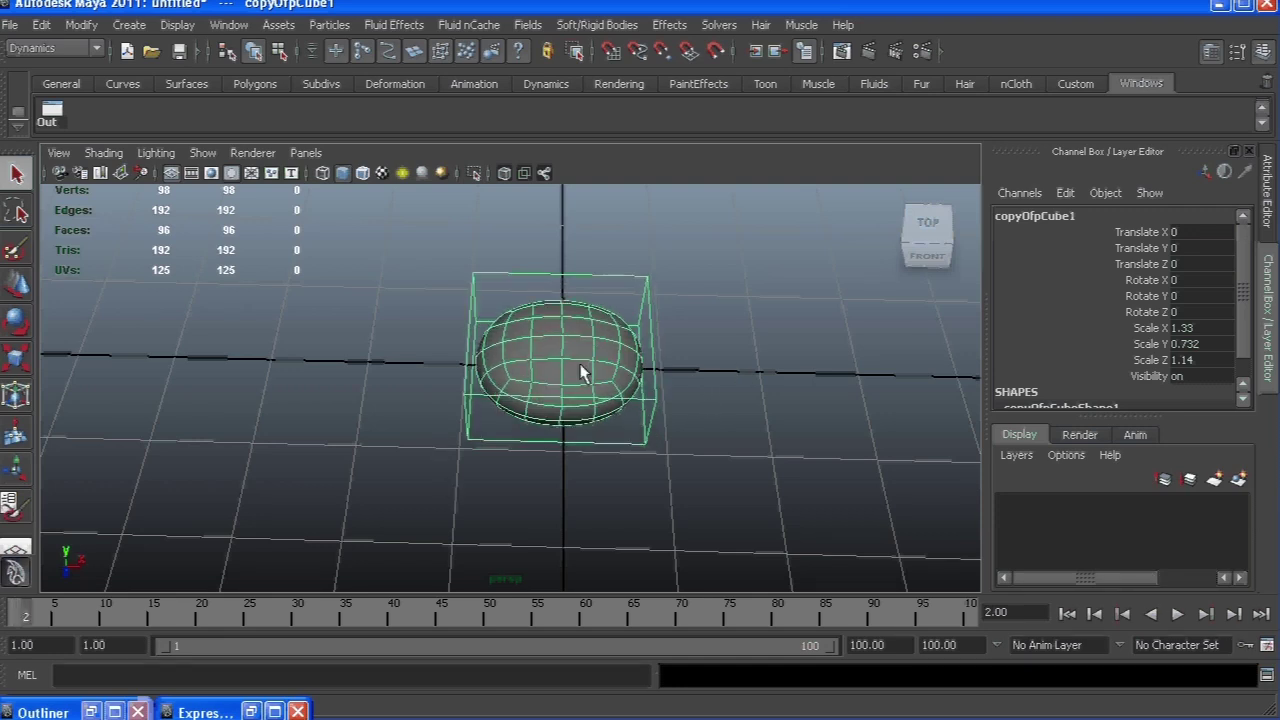
pyautogui.click(1233, 615)
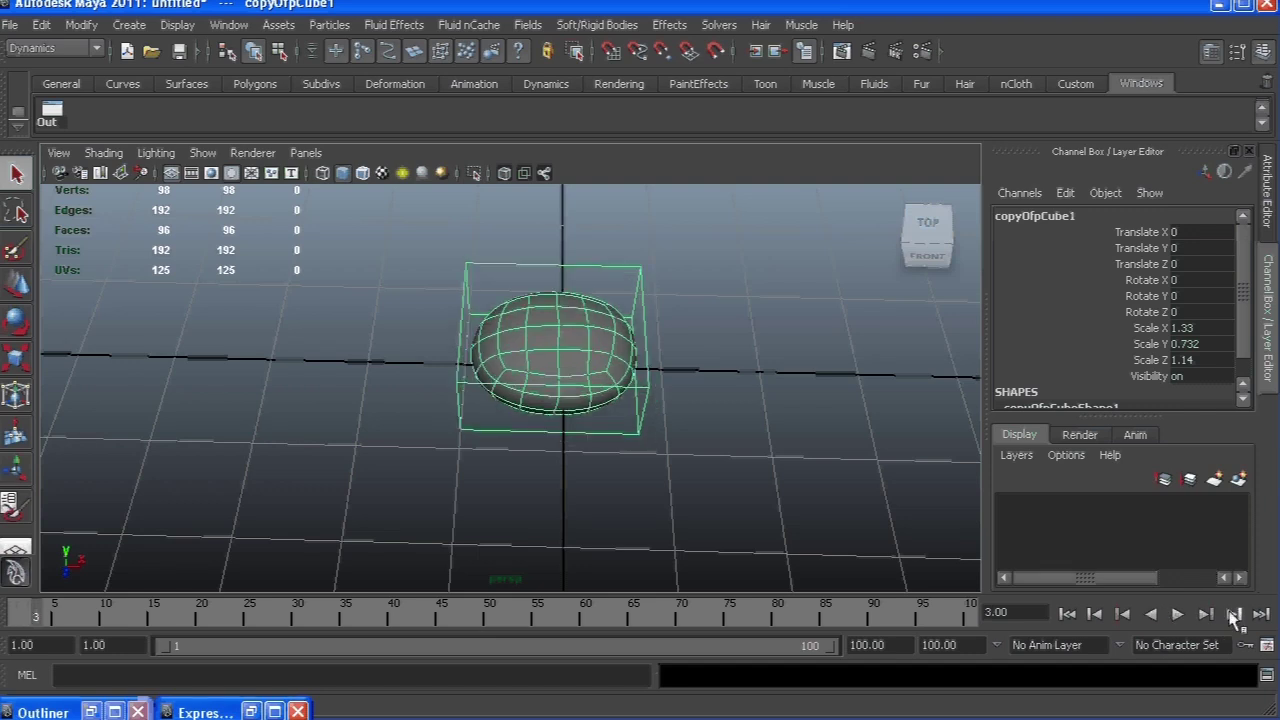
pyautogui.click(1233, 614)
pyautogui.click(1233, 614)
pyautogui.click(1233, 614)
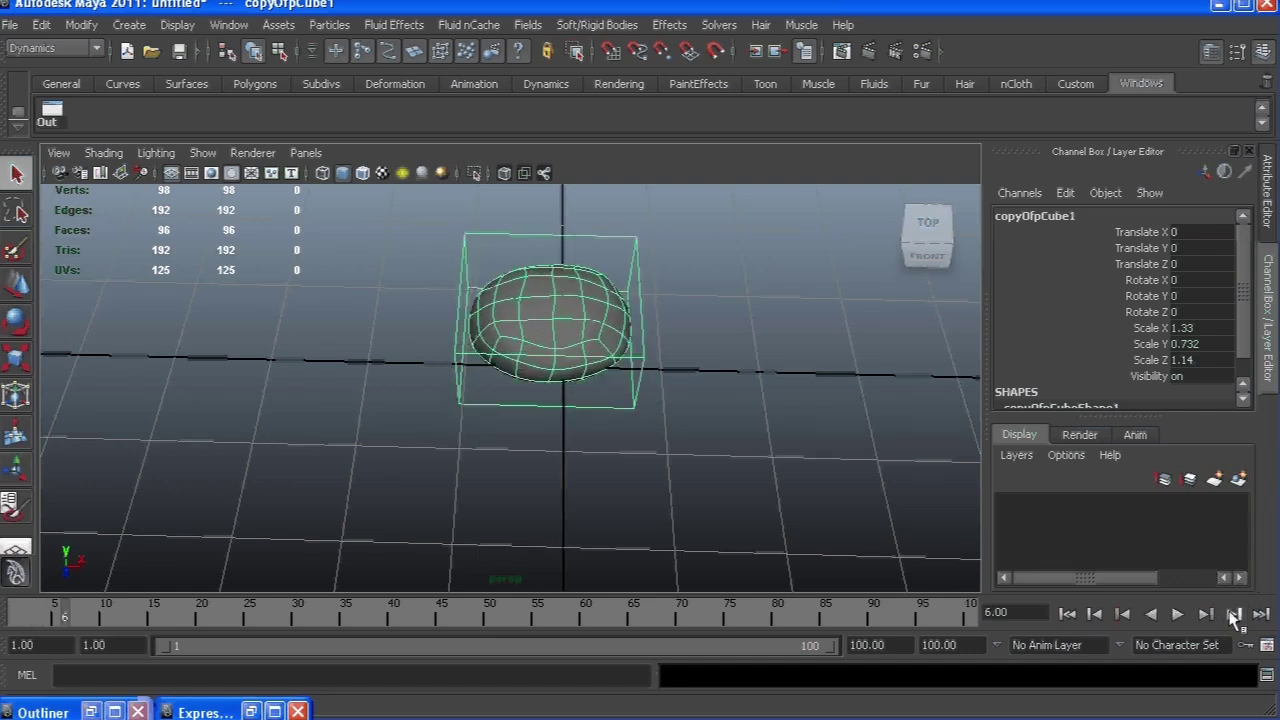
pyautogui.keyDown('alt'); pyautogui.moveTo(806, 449); pyautogui.dragTo(651, 457); pyautogui.keyUp('alt')
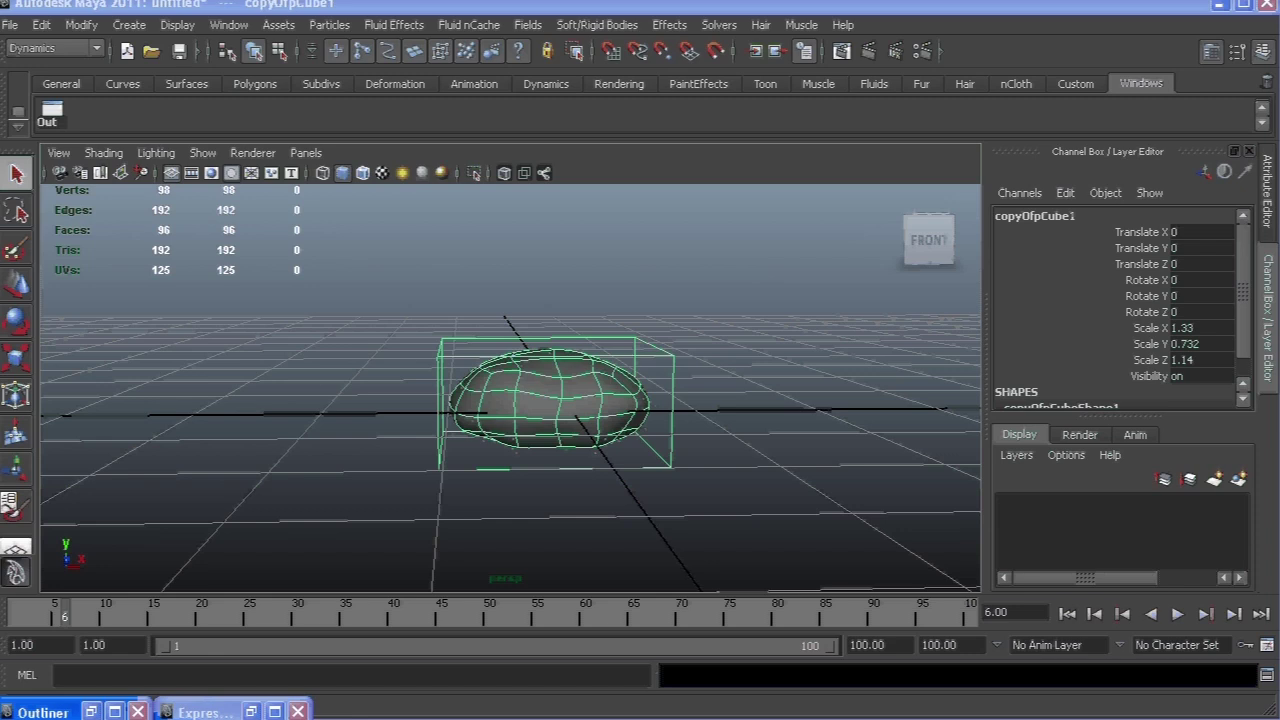
# Return to the first frame and run the MEL script that duplicates the selected bubble at every frame of the playback range
pyautogui.click(1067, 613)
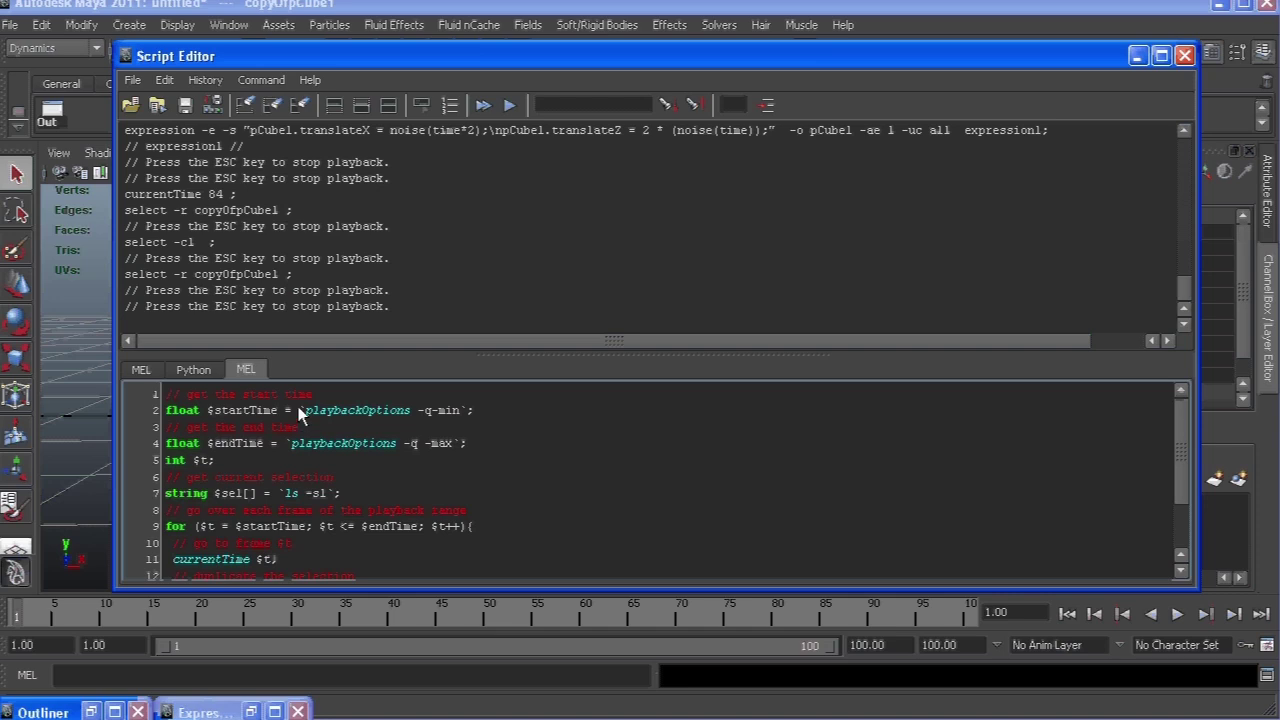
pyautogui.moveTo(299, 412); pyautogui.dragTo(478, 410)
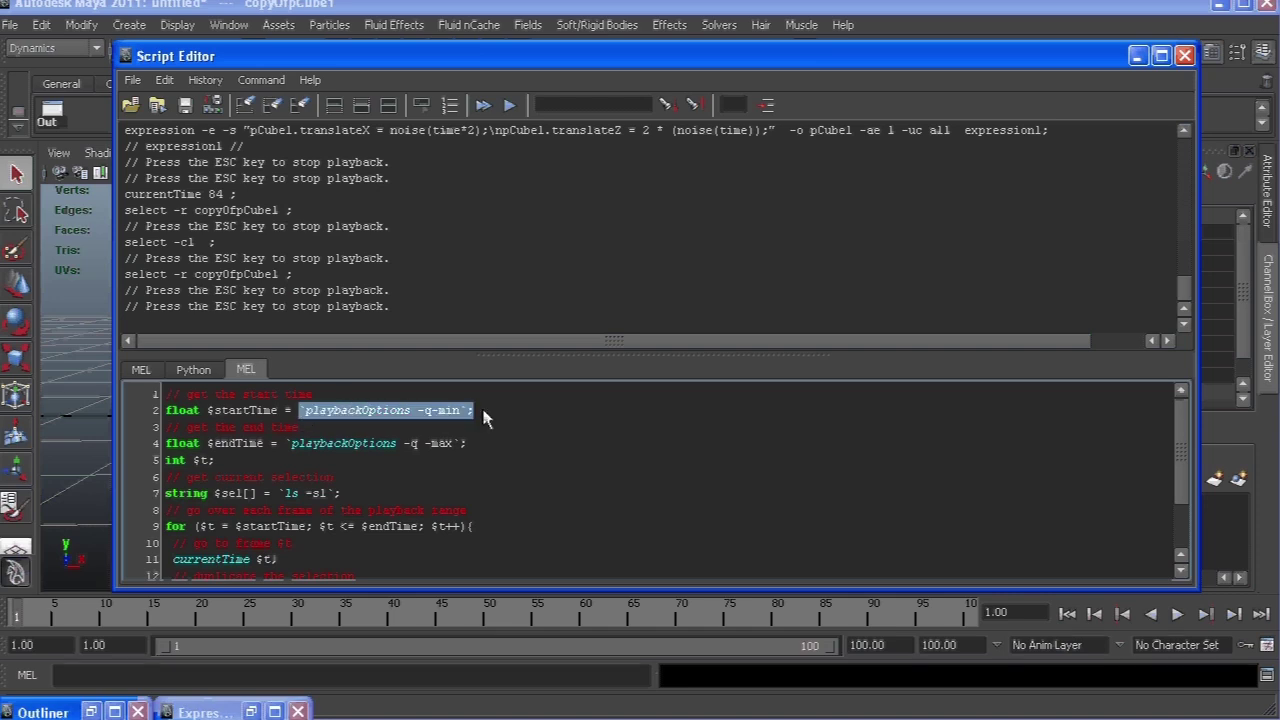
pyautogui.click(302, 416)
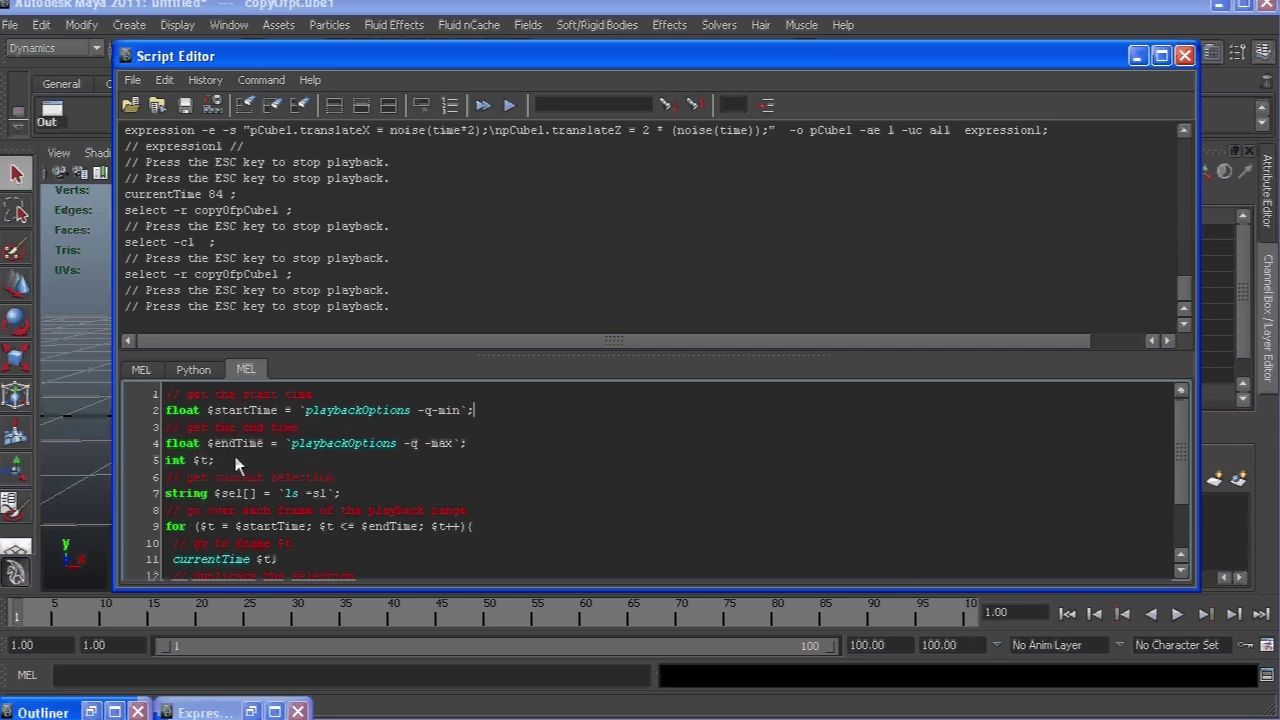
pyautogui.scroll(-1, 238, 466)
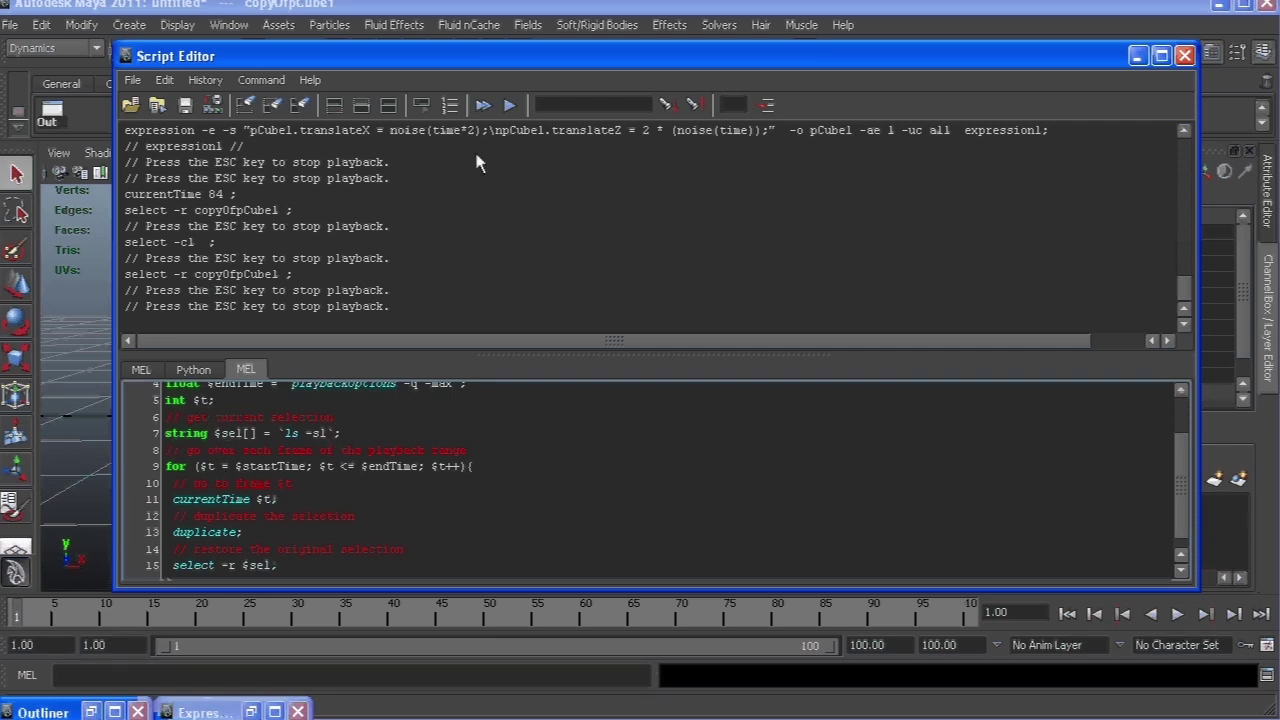
pyautogui.moveTo(441, 58); pyautogui.dragTo(348, 61)
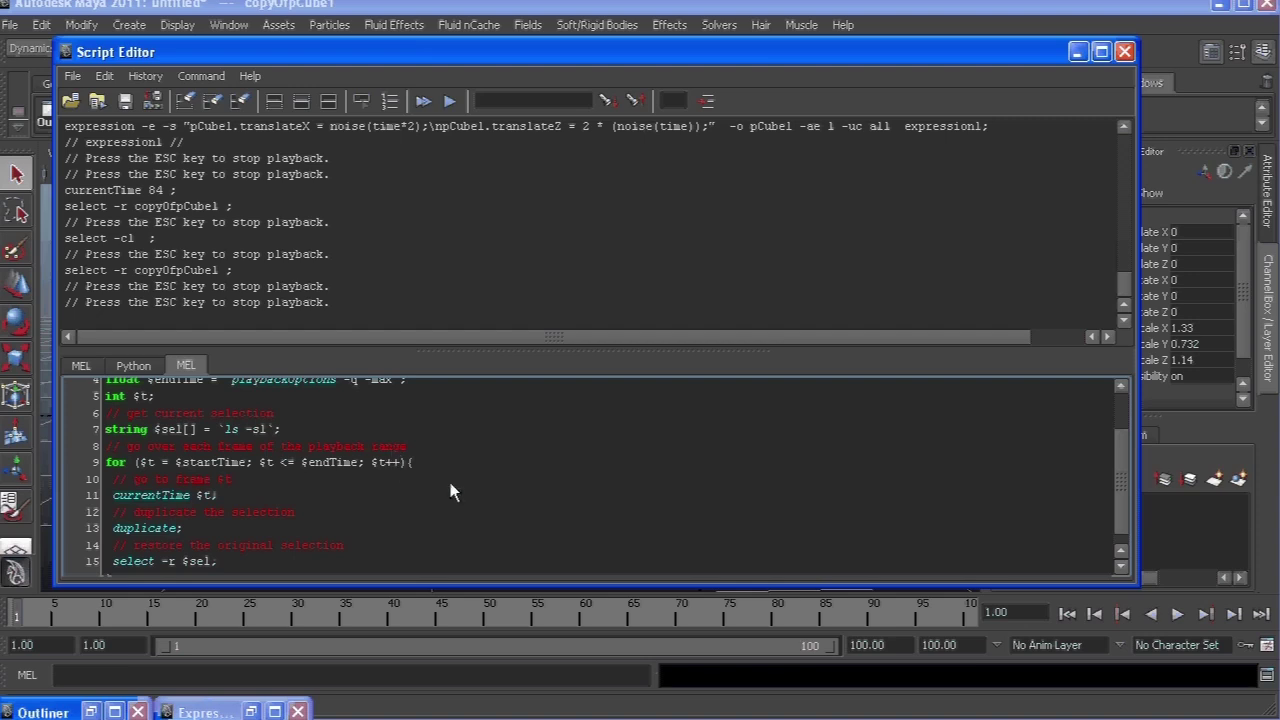
pyautogui.scroll(-1, 222, 471)
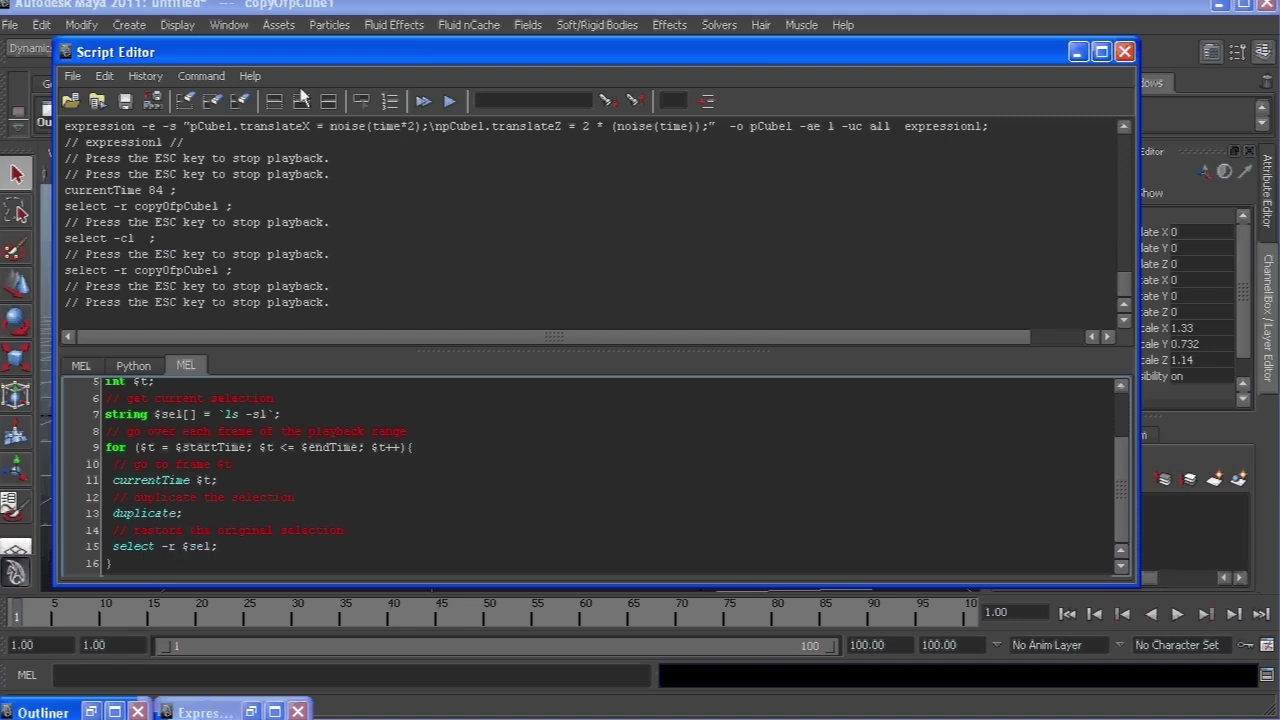
pyautogui.moveTo(138, 566); pyautogui.dragTo(1279, 62)
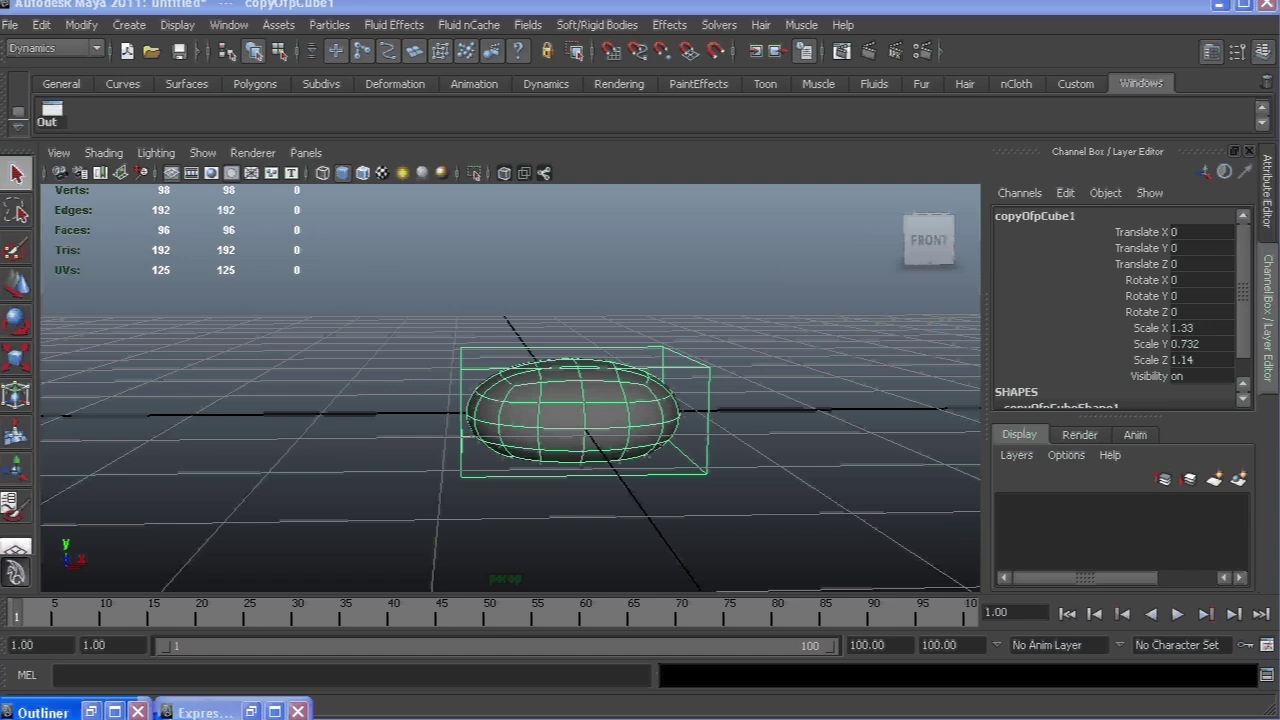
pyautogui.hotkey('alt', 'v')
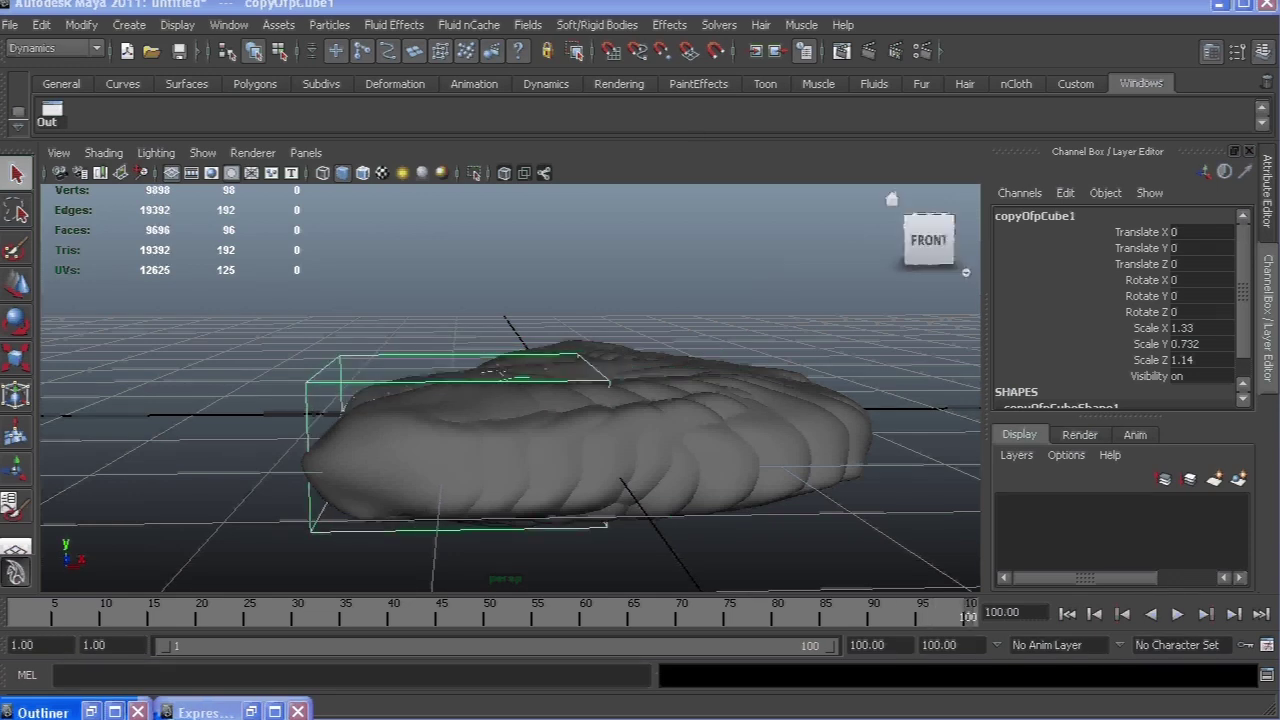
# Examine the duplicated bubbles in the Outliner and expand copyOfpCube2 to inspect its shape and particle children
pyautogui.click(91, 712)
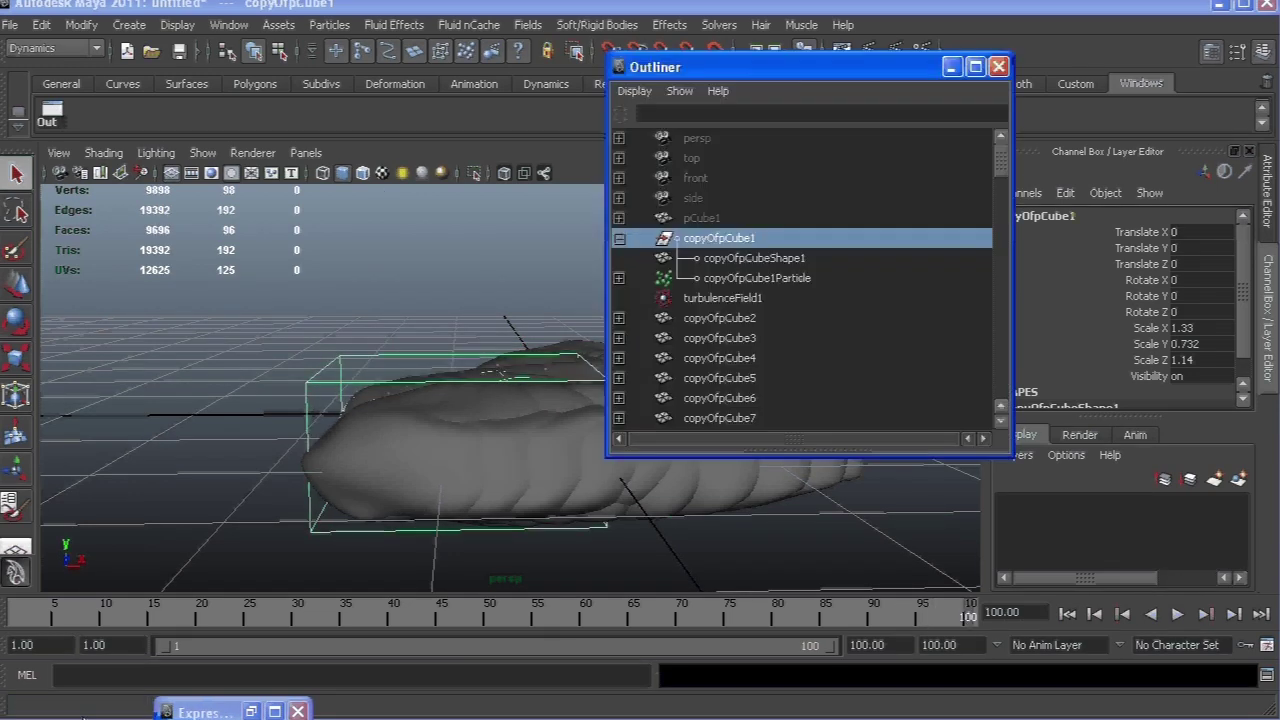
pyautogui.click(698, 318)
pyautogui.scroll(-20, 698, 325)
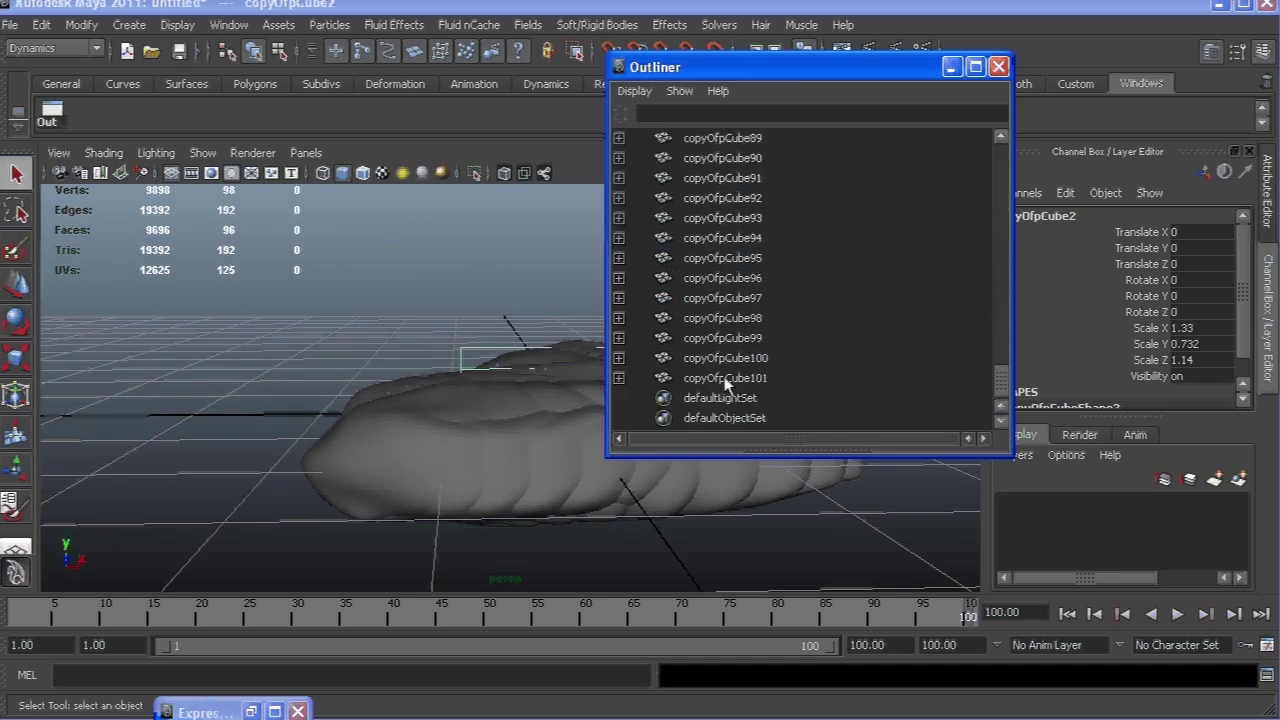
pyautogui.scroll(20, 735, 335)
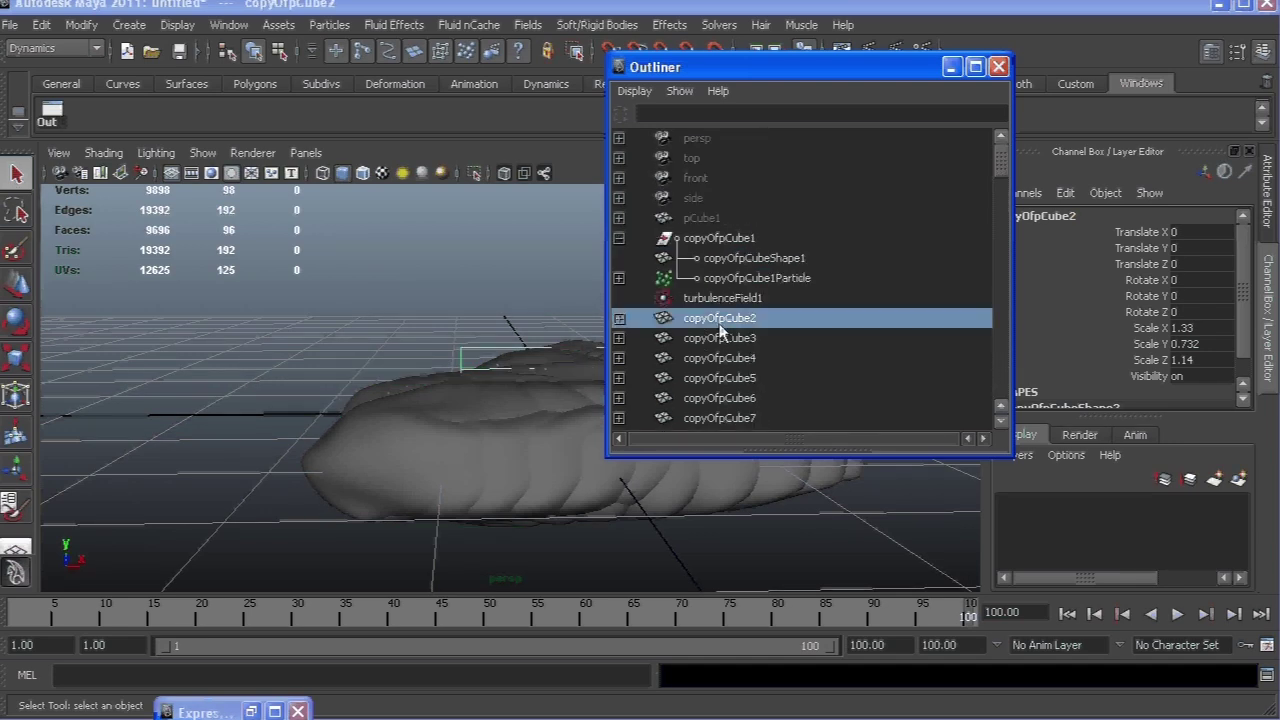
pyautogui.scroll(-18, 717, 328)
pyautogui.scroll(-5, 717, 337)
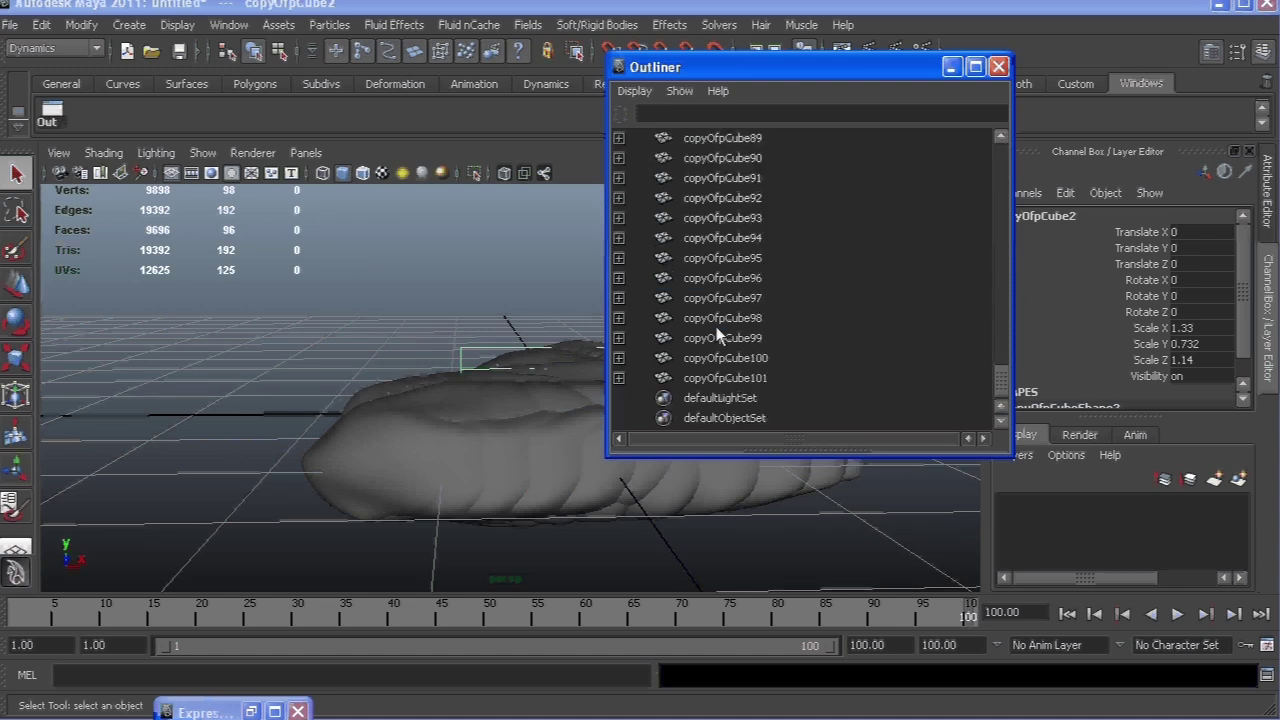
pyautogui.scroll(20, 768, 355)
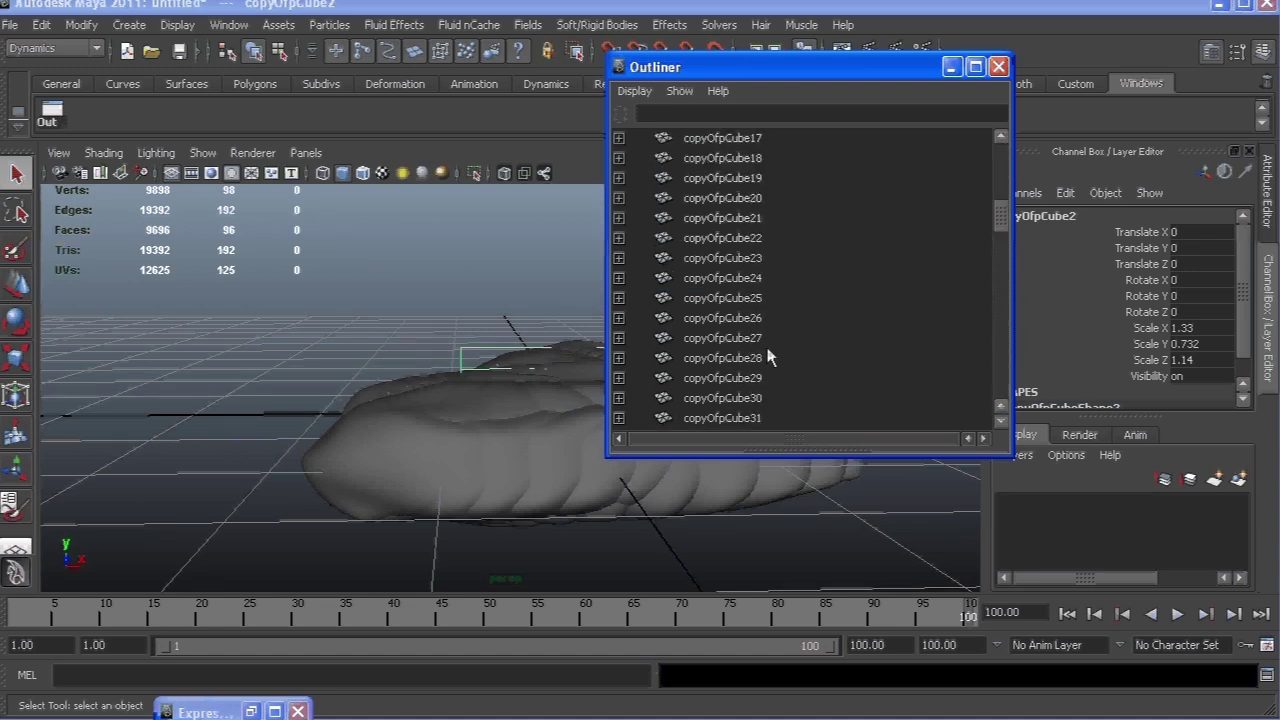
pyautogui.click(619, 318)
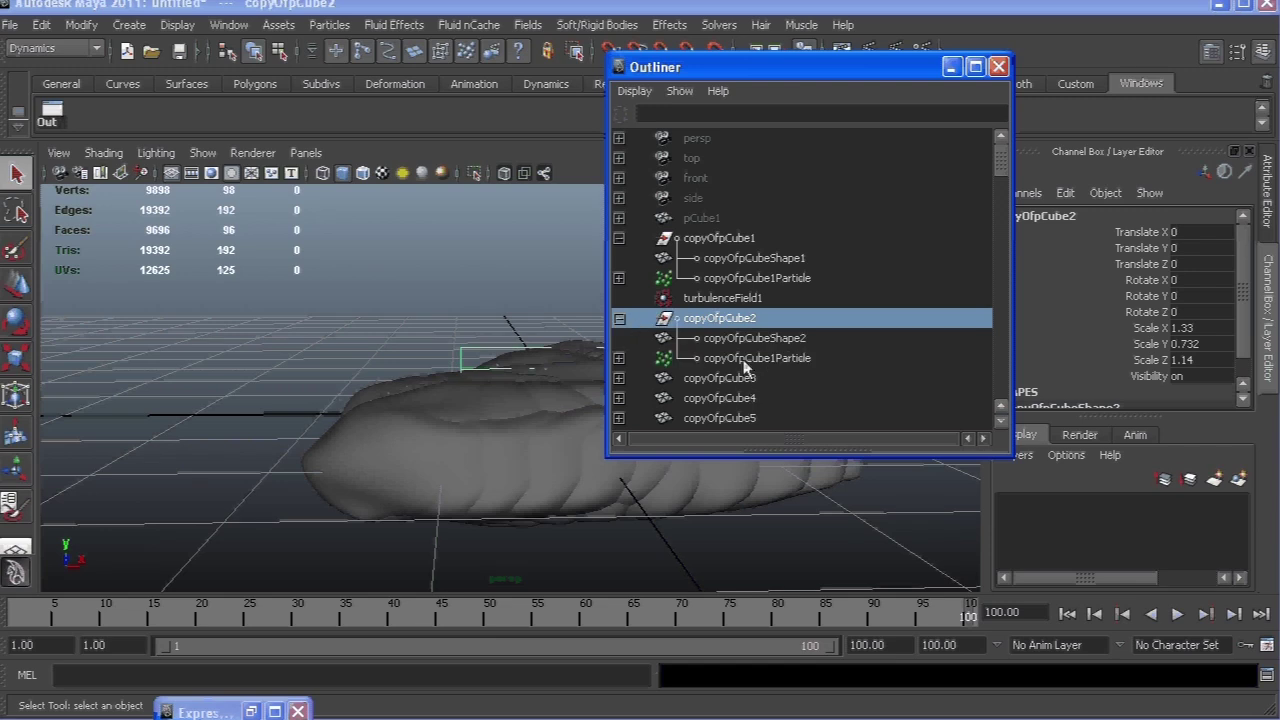
pyautogui.scroll(-3, 744, 368)
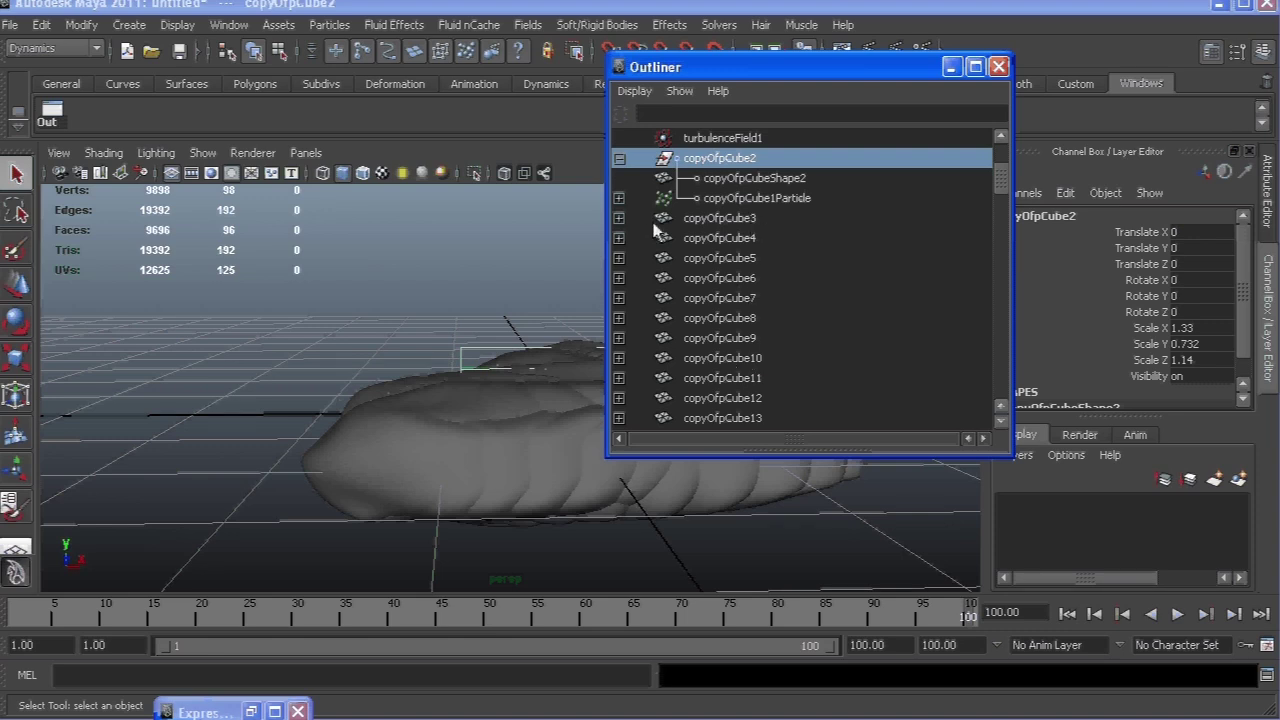
# Select the particle objects of all bubble copies with the MEL command select "*Particle"; and delete them
pyautogui.click(305, 678)
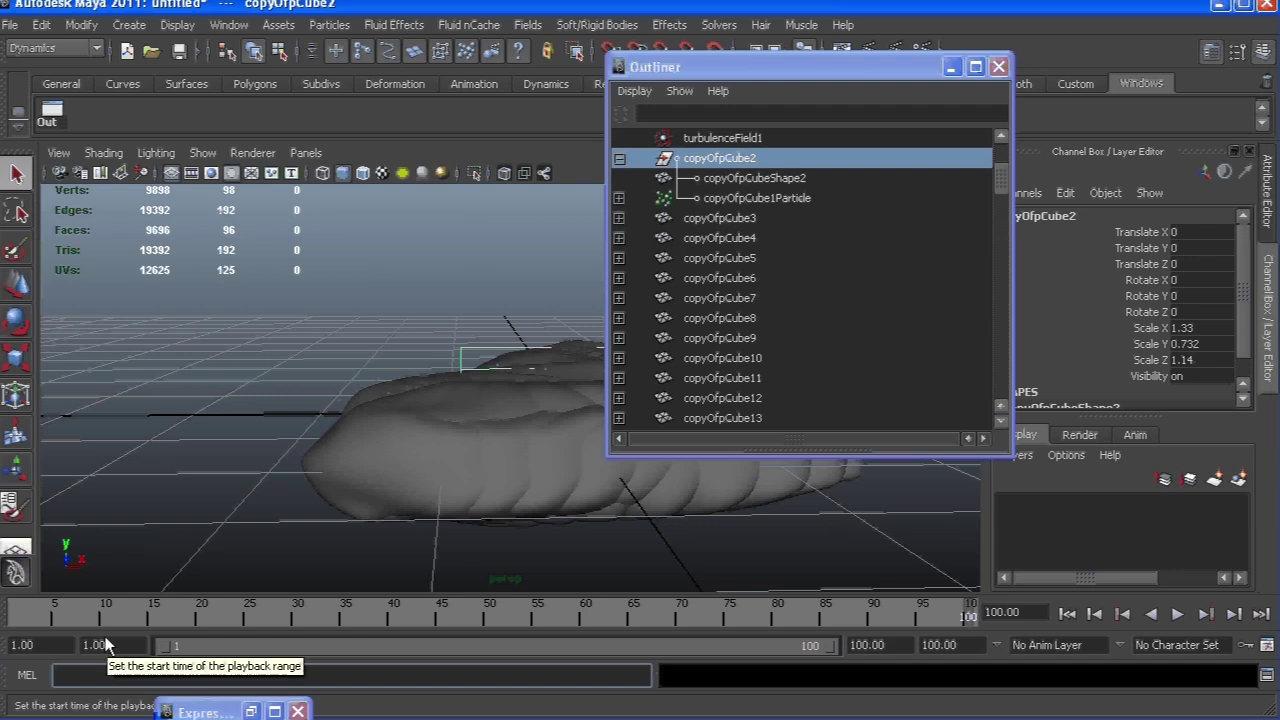
pyautogui.write('s')
pyautogui.write('elec')
pyautogui.write('t')
pyautogui.press('BackSpace')
pyautogui.write('ect "')
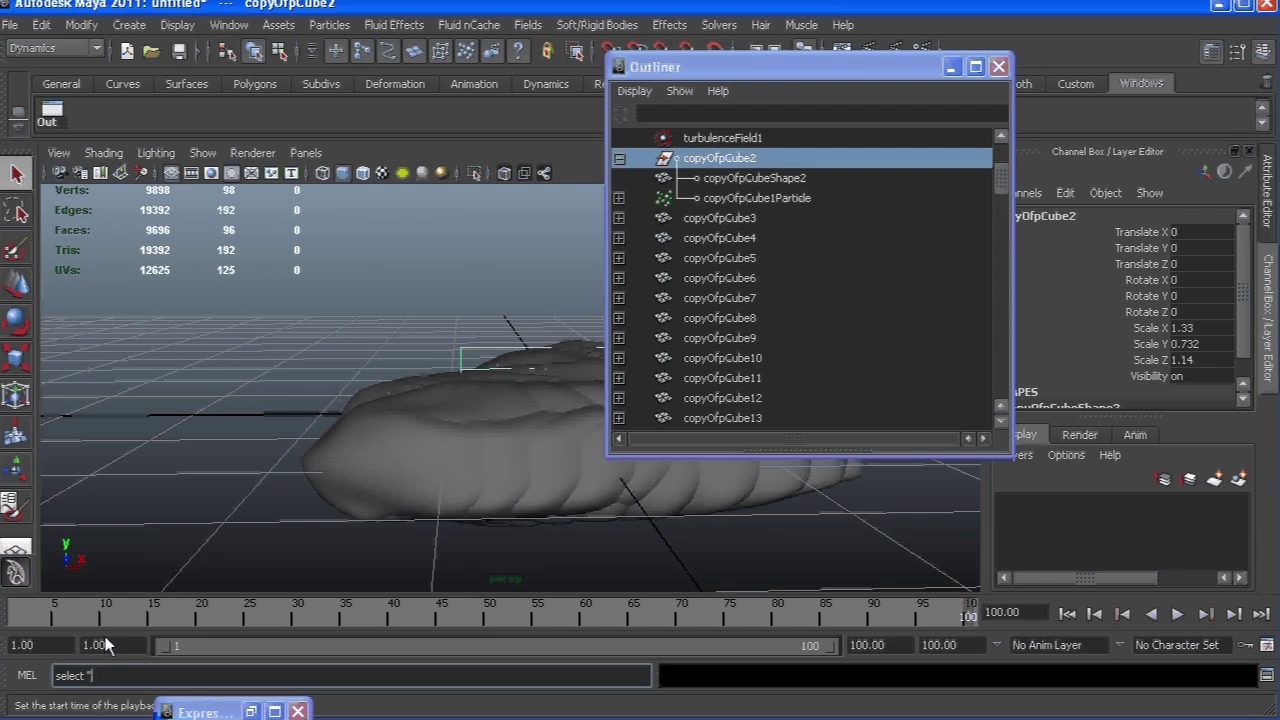
pyautogui.write('*Particle')
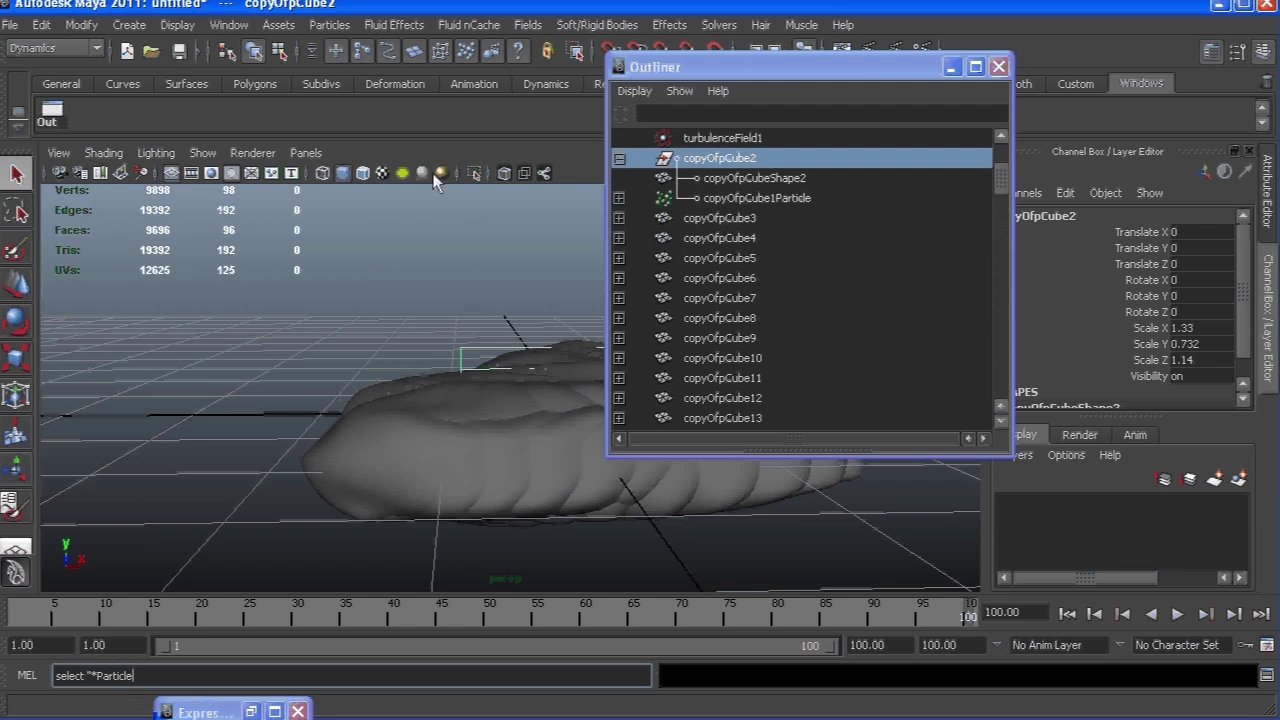
pyautogui.moveTo(1008, 193); pyautogui.dragTo(1008, 163)
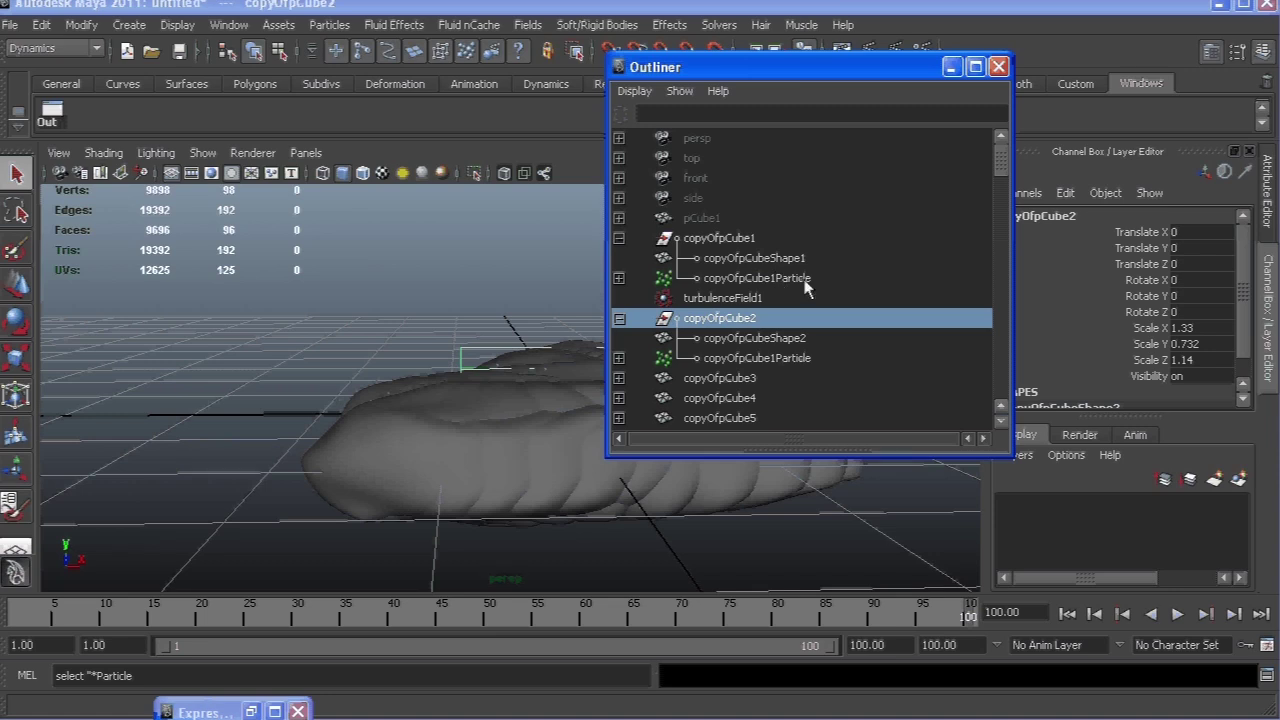
pyautogui.click(137, 683)
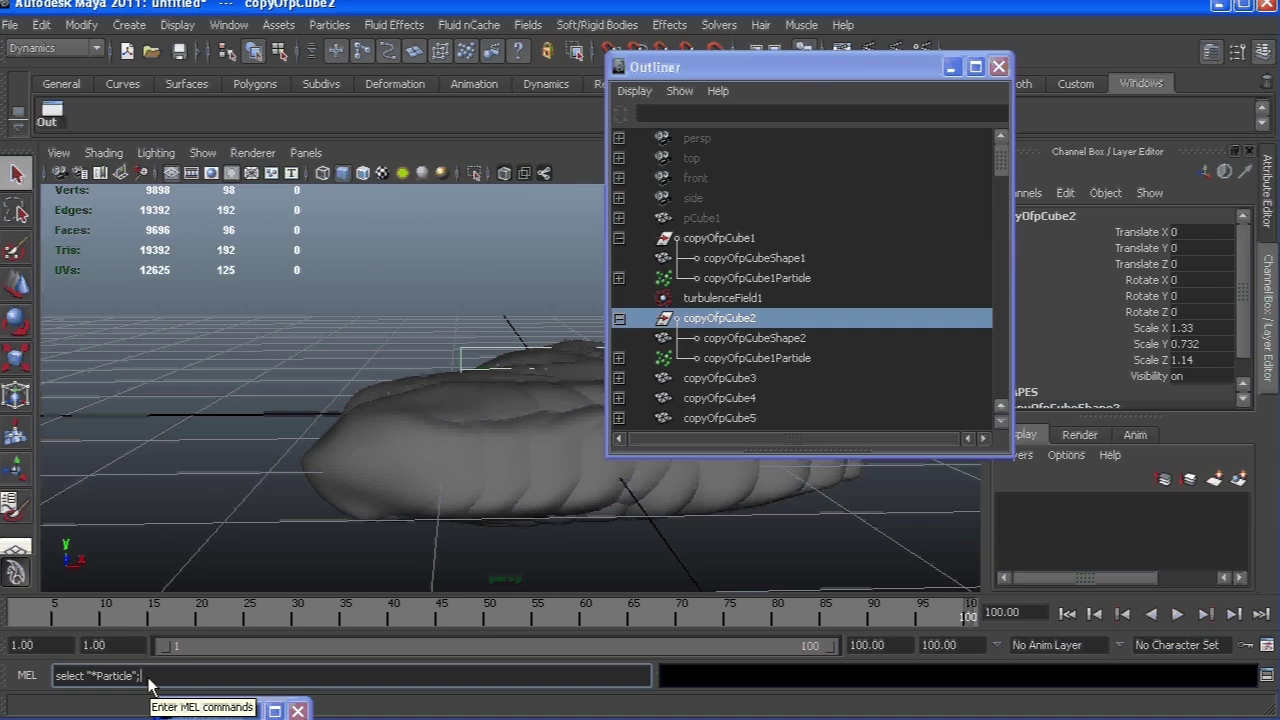
pyautogui.press('Return')
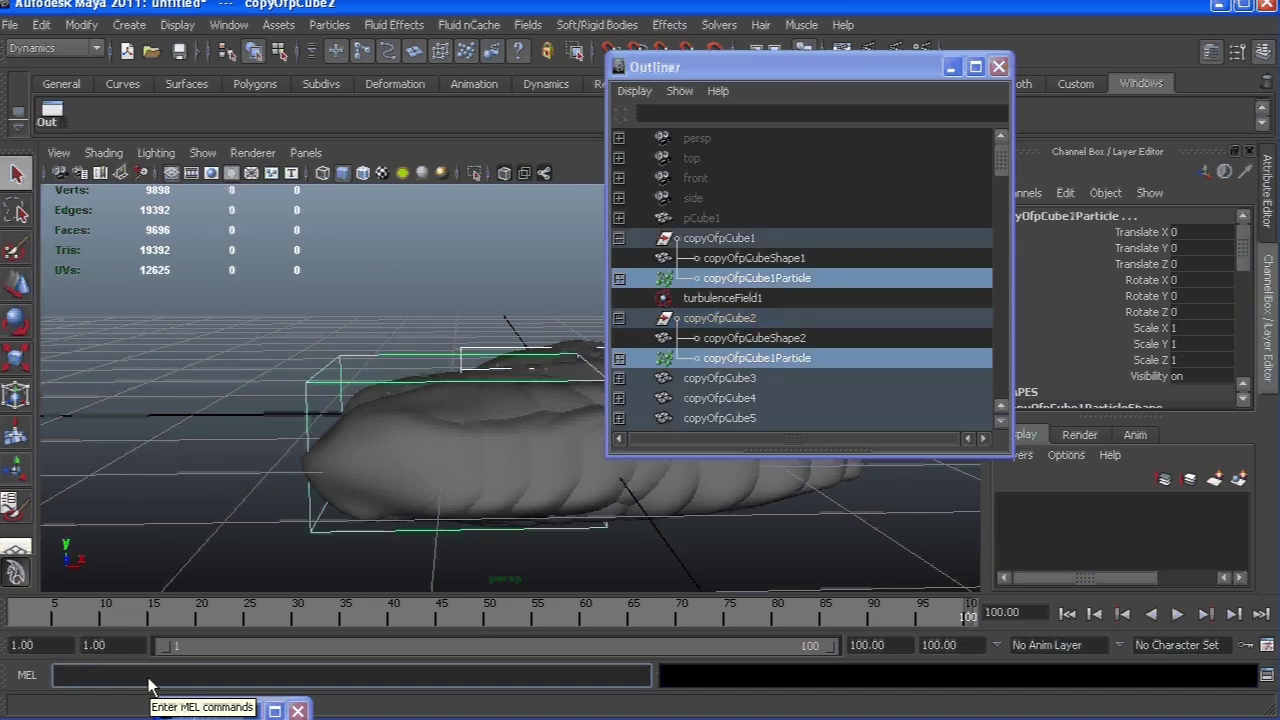
pyautogui.scroll(-3, 637, 243)
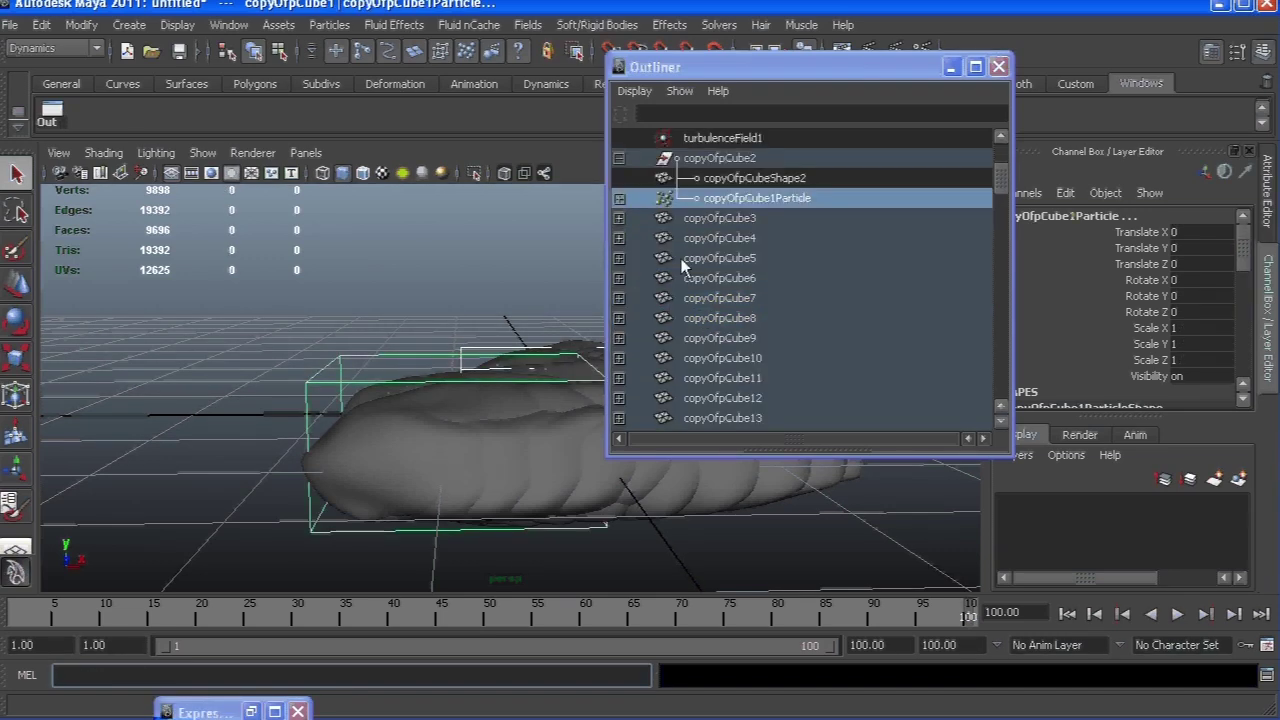
pyautogui.scroll(-2, 664, 260)
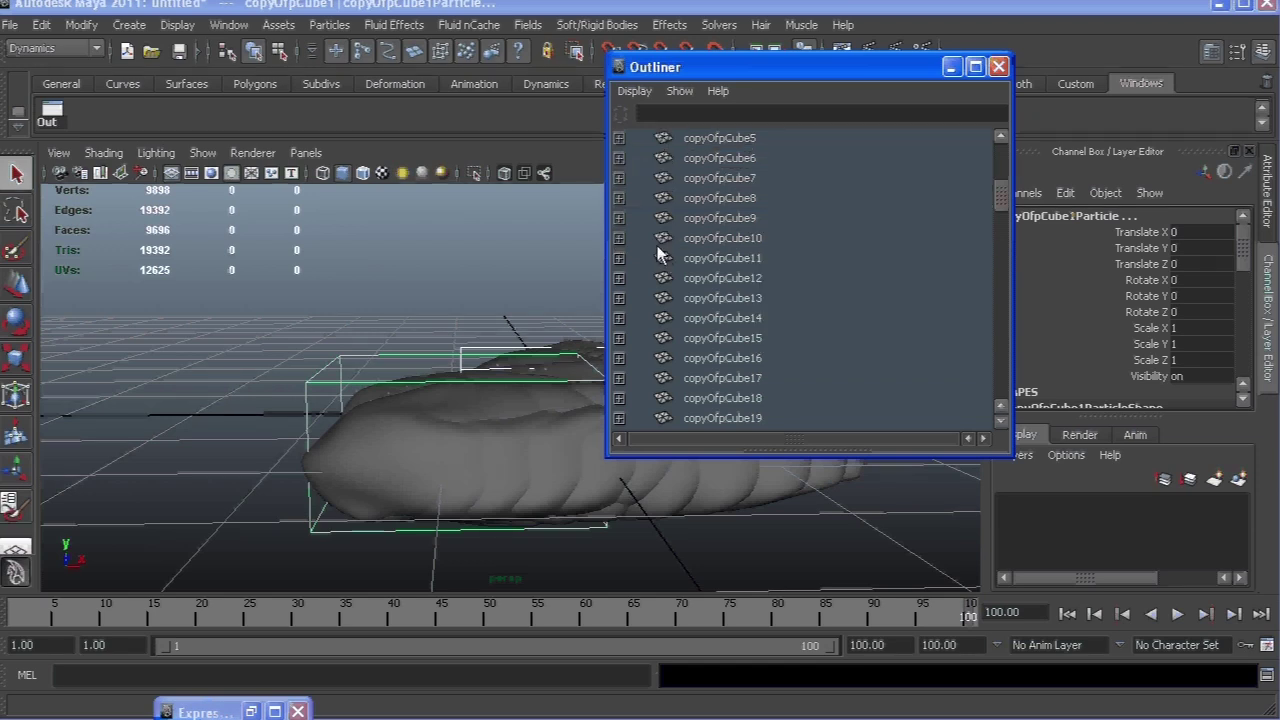
pyautogui.press('Delete')
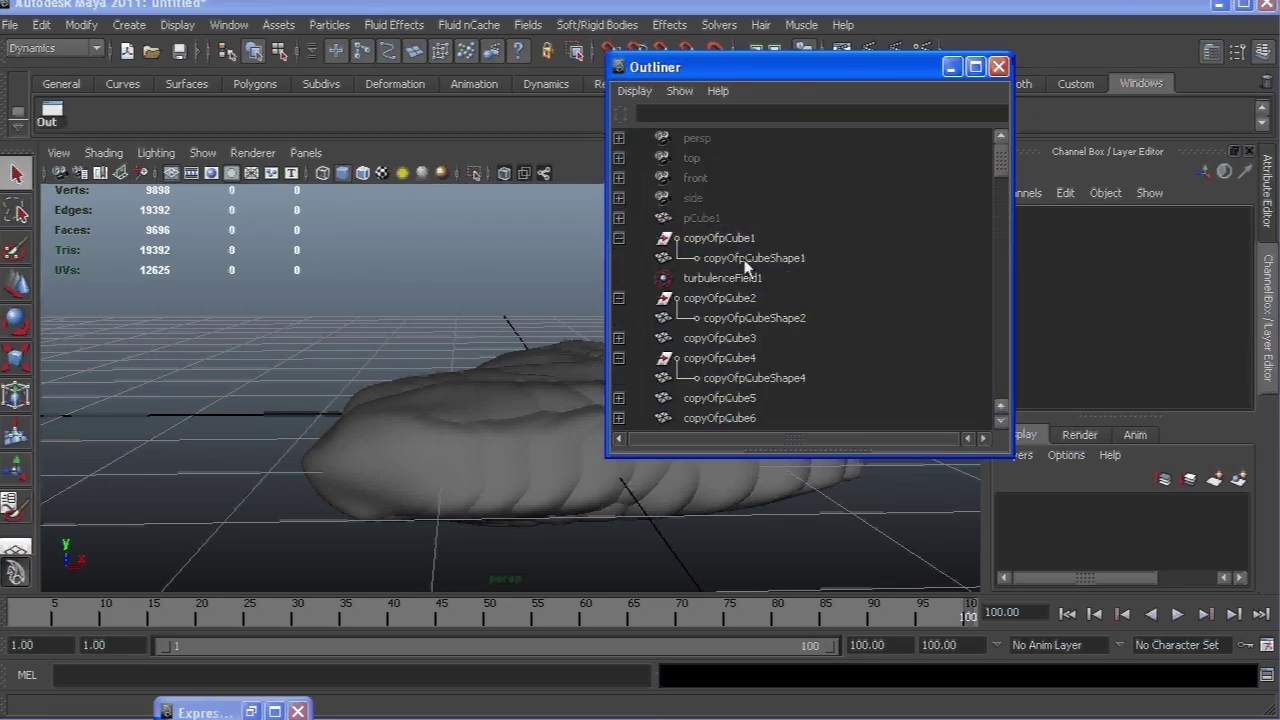
# Collapse the expanded bubble copies in the Outliner and delete turbulenceField1
pyautogui.click(620, 240)
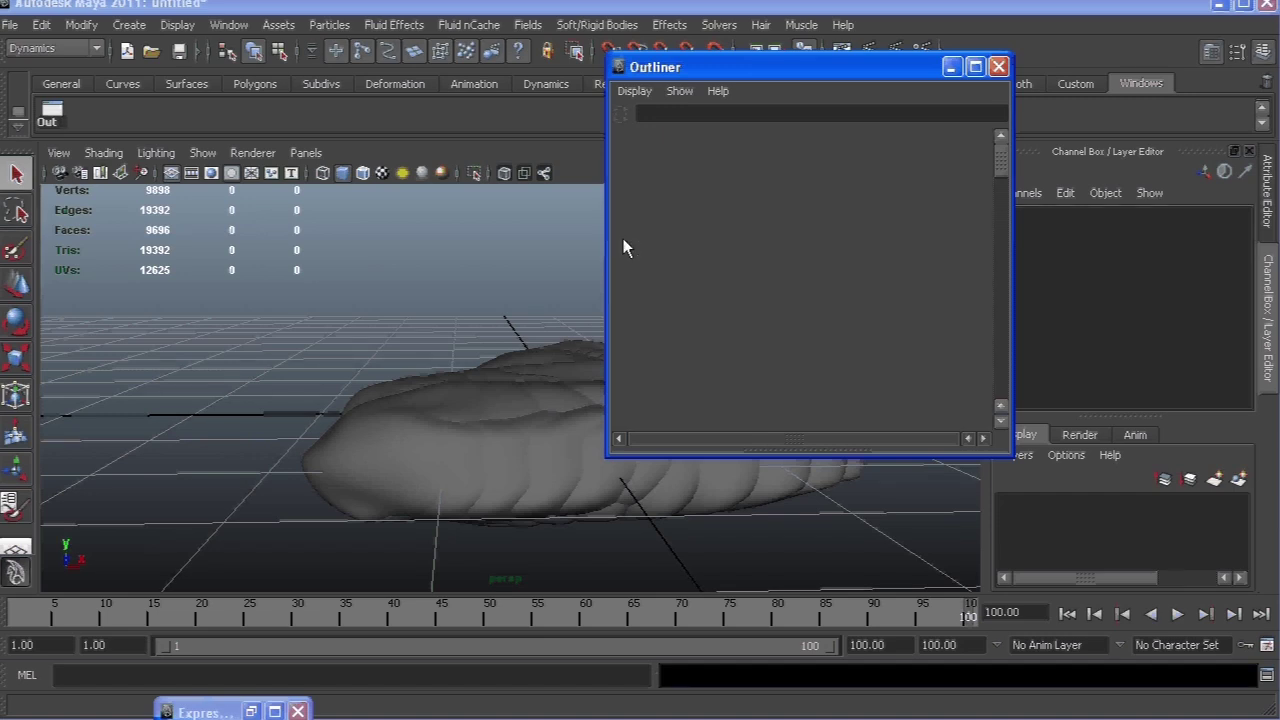
pyautogui.click(619, 278)
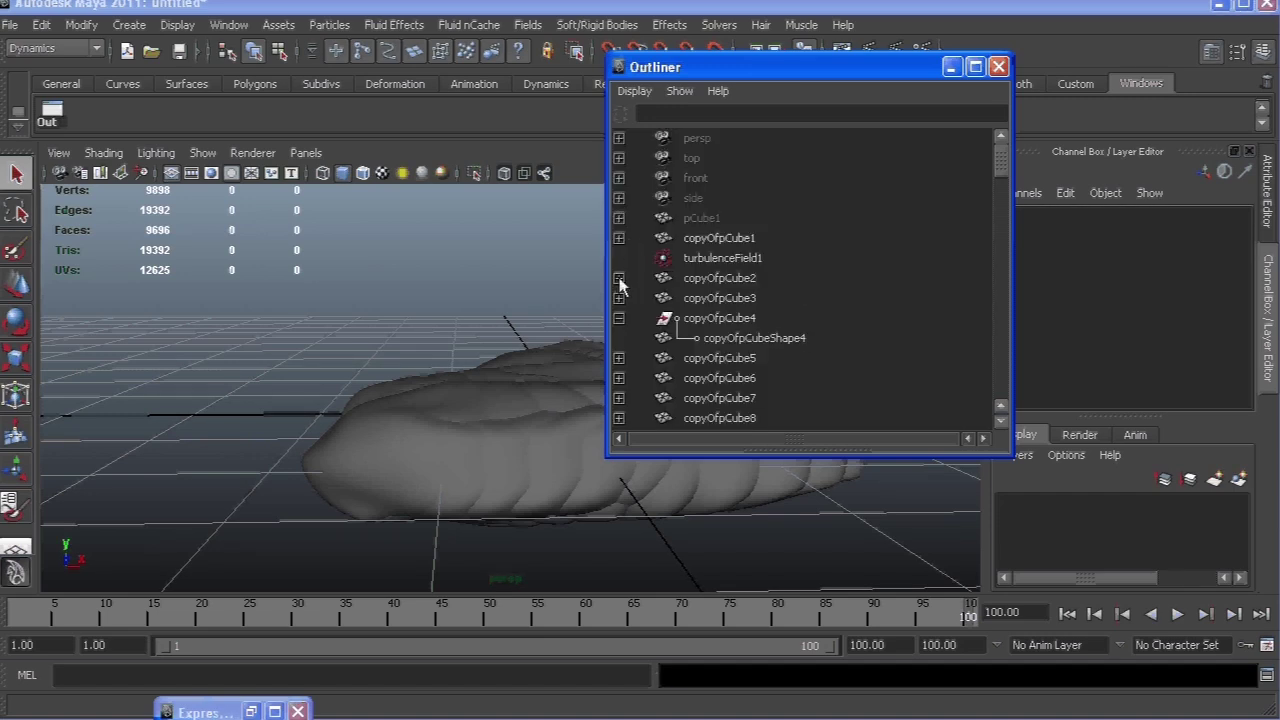
pyautogui.click(708, 258)
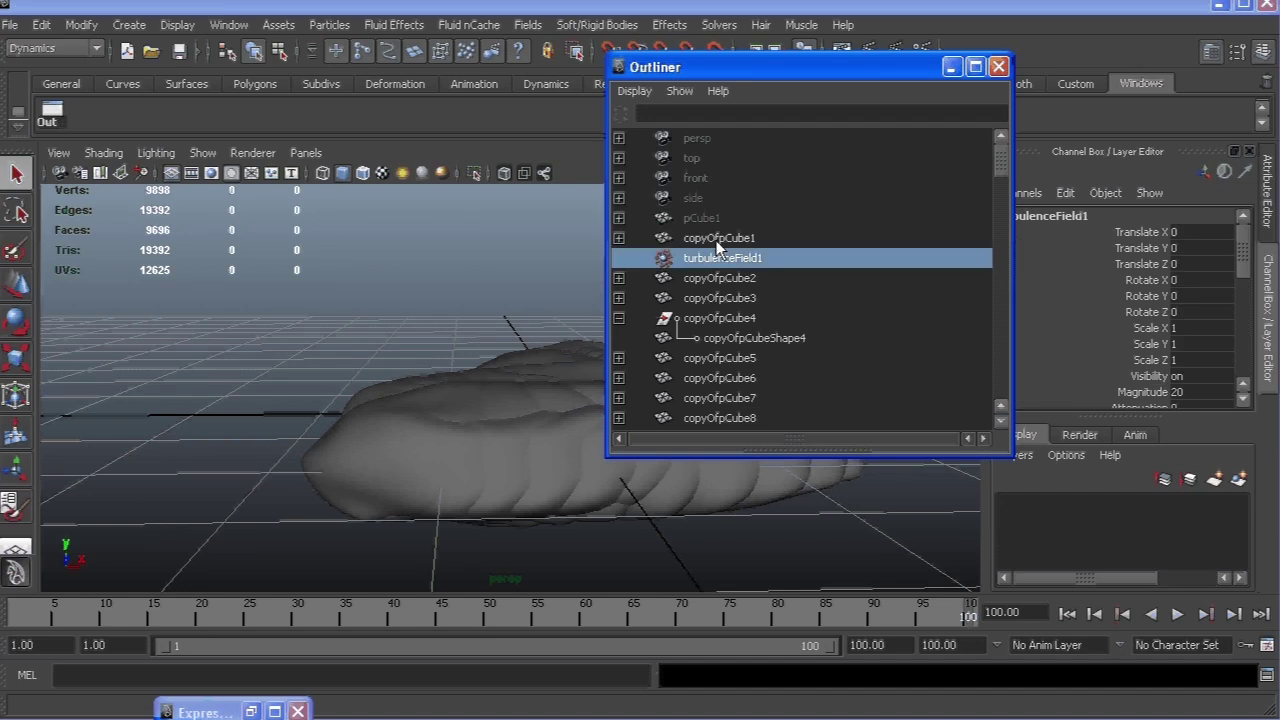
pyautogui.press('Delete')
pyautogui.click(619, 298)
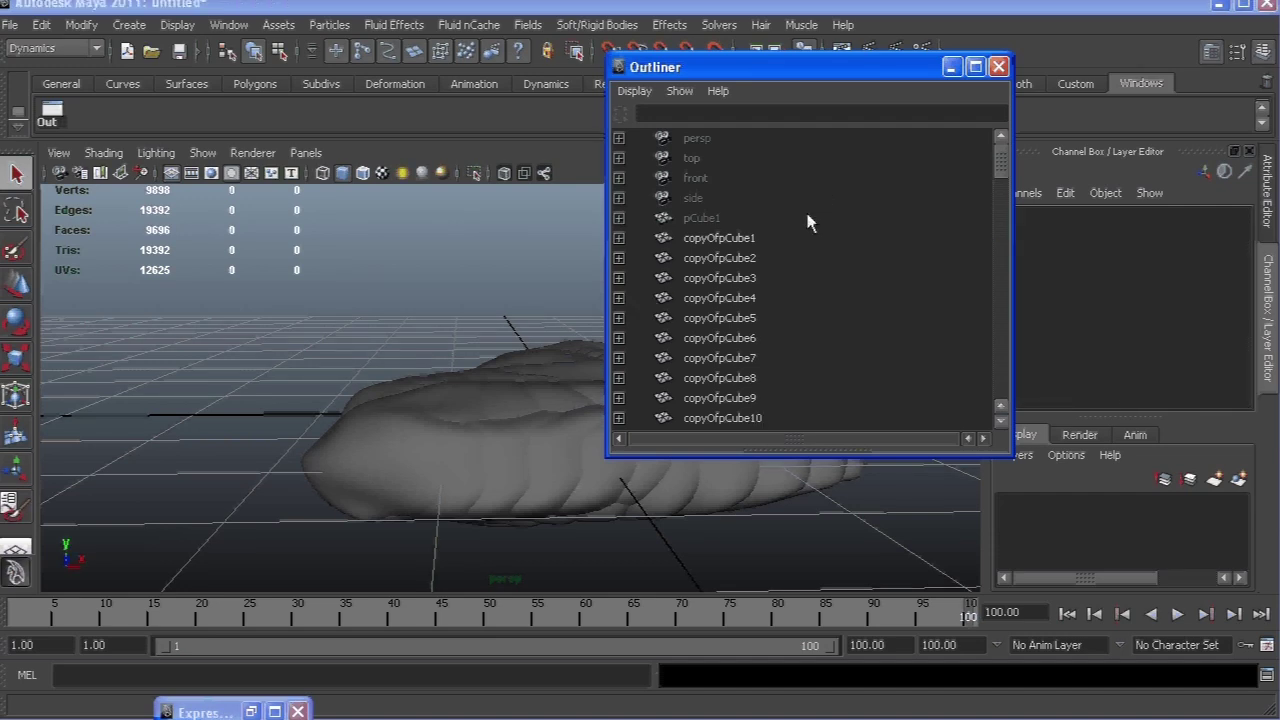
# Examine the stacked bubble copies in the perspective view from above and from the side
pyautogui.moveTo(790, 67); pyautogui.dragTo(1148, 62)
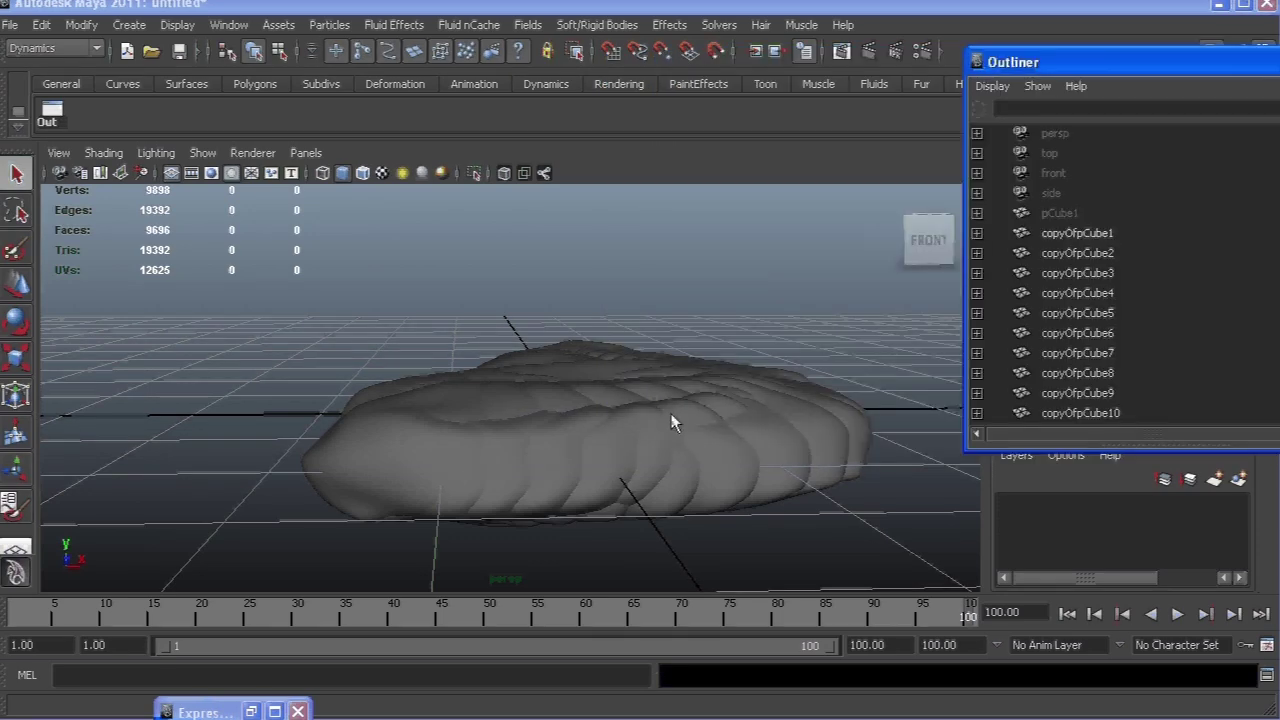
pyautogui.keyDown('alt'); pyautogui.moveTo(671, 413); pyautogui.dragTo(496, 439); pyautogui.keyUp('alt')
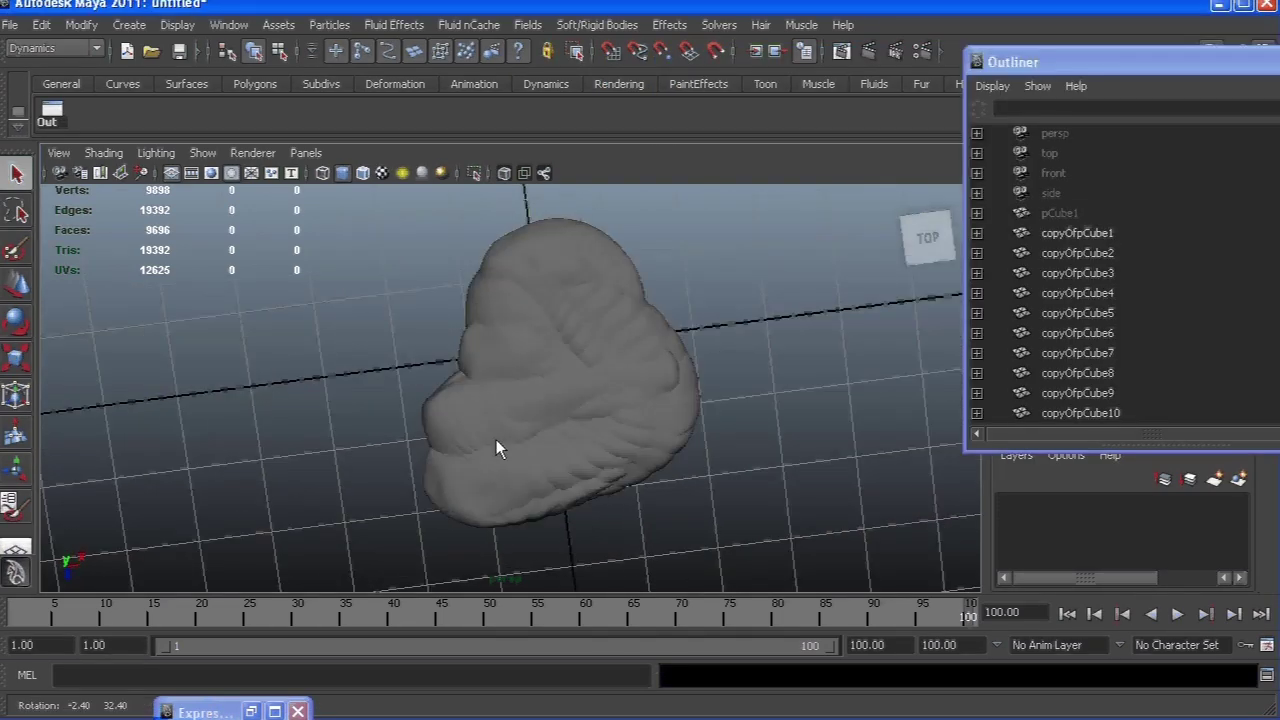
pyautogui.keyDown('alt'); pyautogui.moveTo(633, 428); pyautogui.dragTo(634, 387); pyautogui.keyUp('alt')
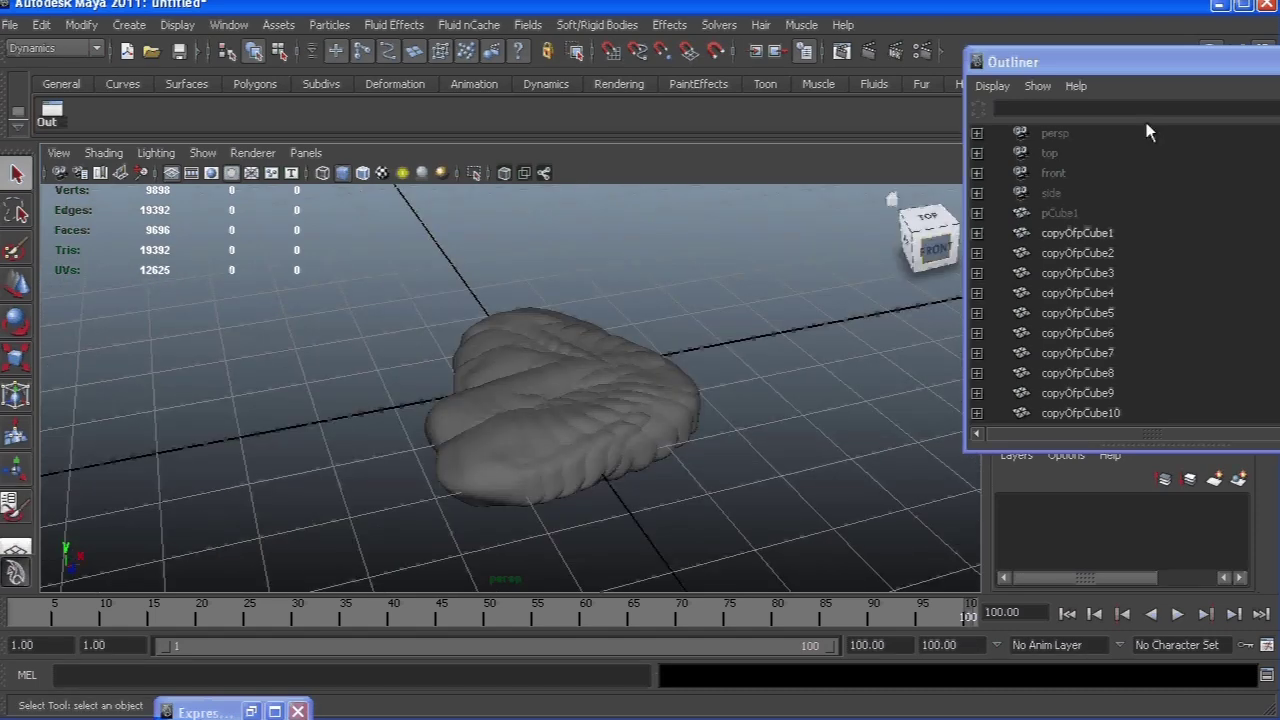
pyautogui.moveTo(1138, 62); pyautogui.dragTo(937, 73)
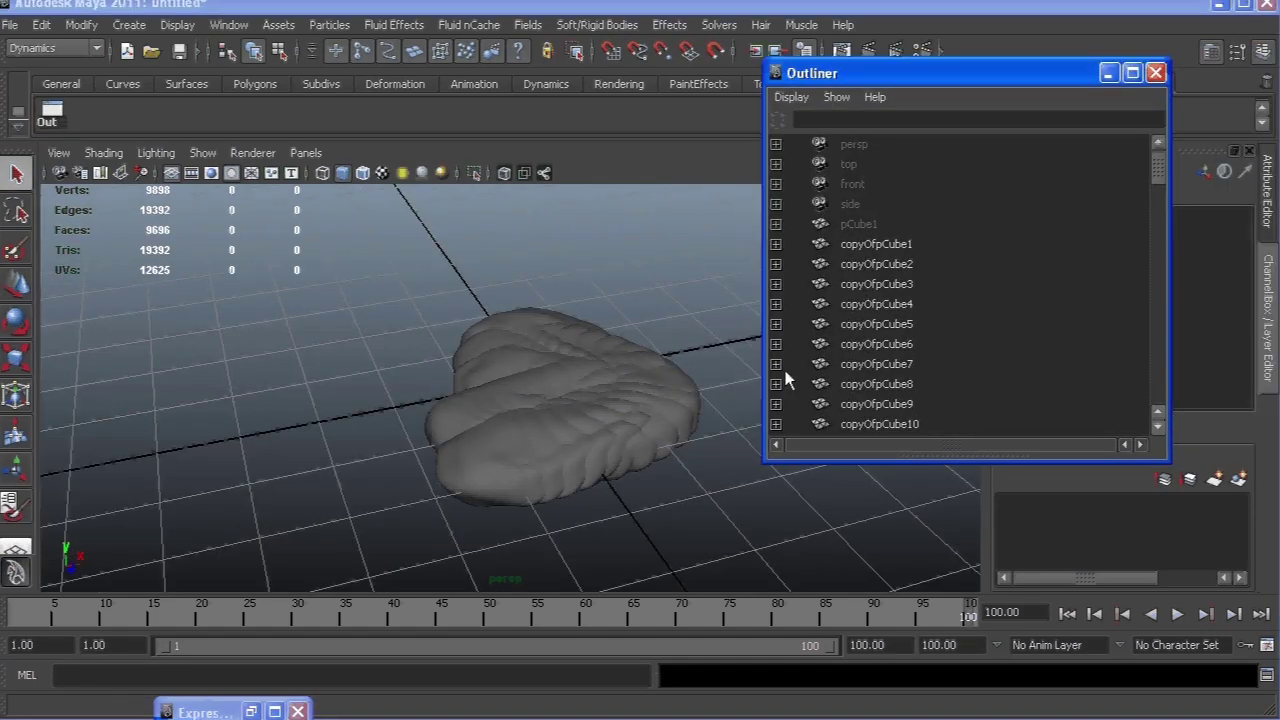
pyautogui.keyDown('alt'); pyautogui.moveTo(700, 380); pyautogui.dragTo(484, 415); pyautogui.keyUp('alt')
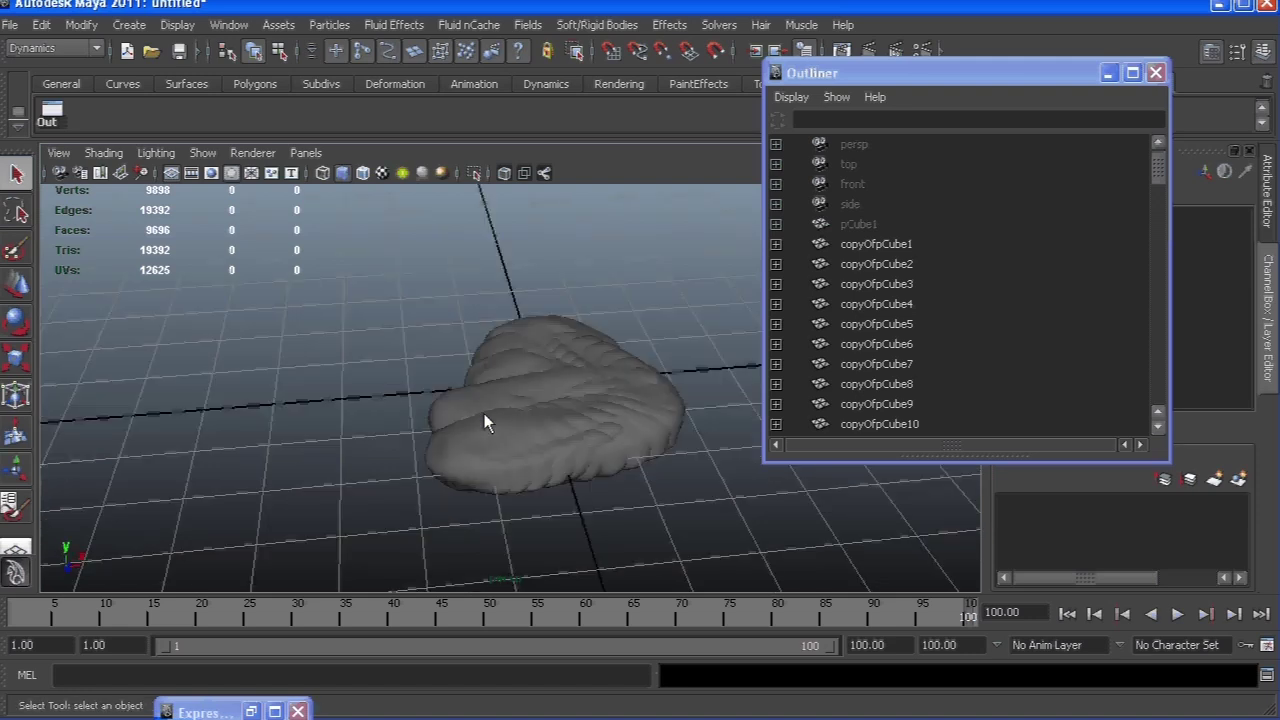
pyautogui.keyDown('alt'); pyautogui.moveTo(578, 414); pyautogui.dragTo(538, 398); pyautogui.keyUp('alt')
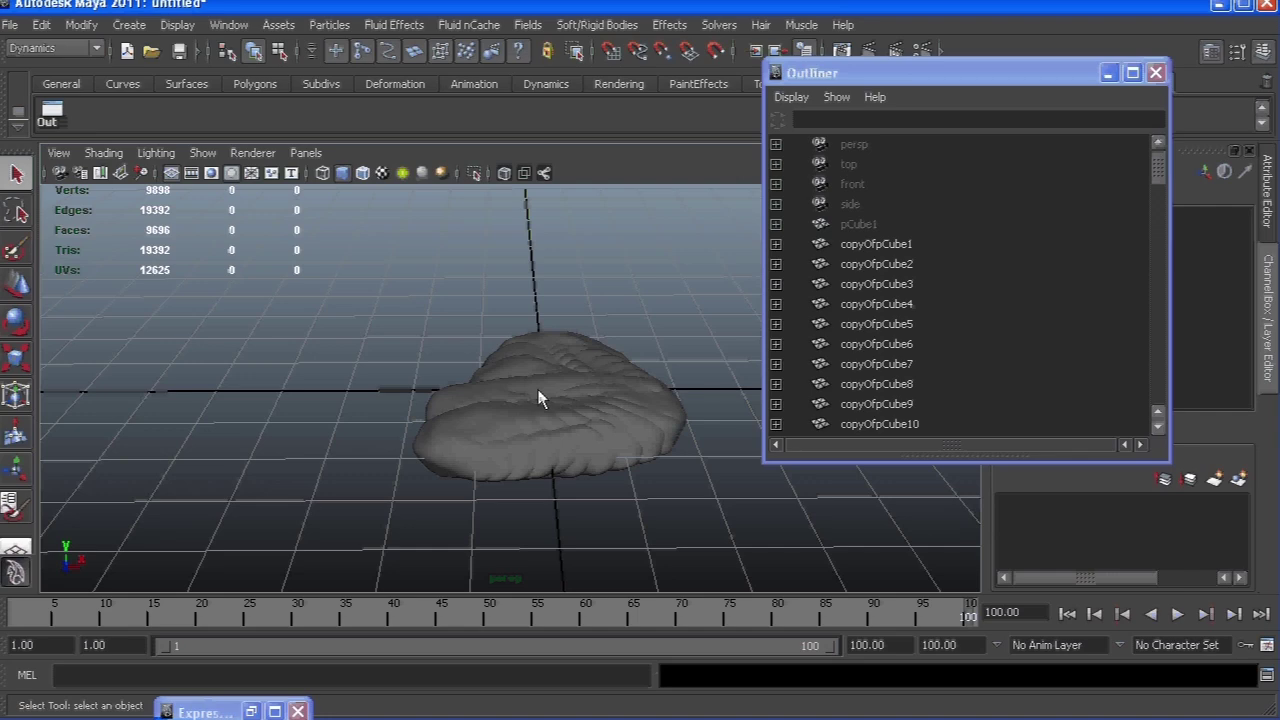
pyautogui.moveTo(538, 392)
pyautogui.keyDown('alt'); pyautogui.mouseDown()
pyautogui.moveTo(494, 392)
pyautogui.moveTo(415, 335)
pyautogui.moveTo(478, 321)
pyautogui.moveTo(509, 393)
pyautogui.moveTo(540, 385)
pyautogui.mouseUp(); pyautogui.keyUp('alt')
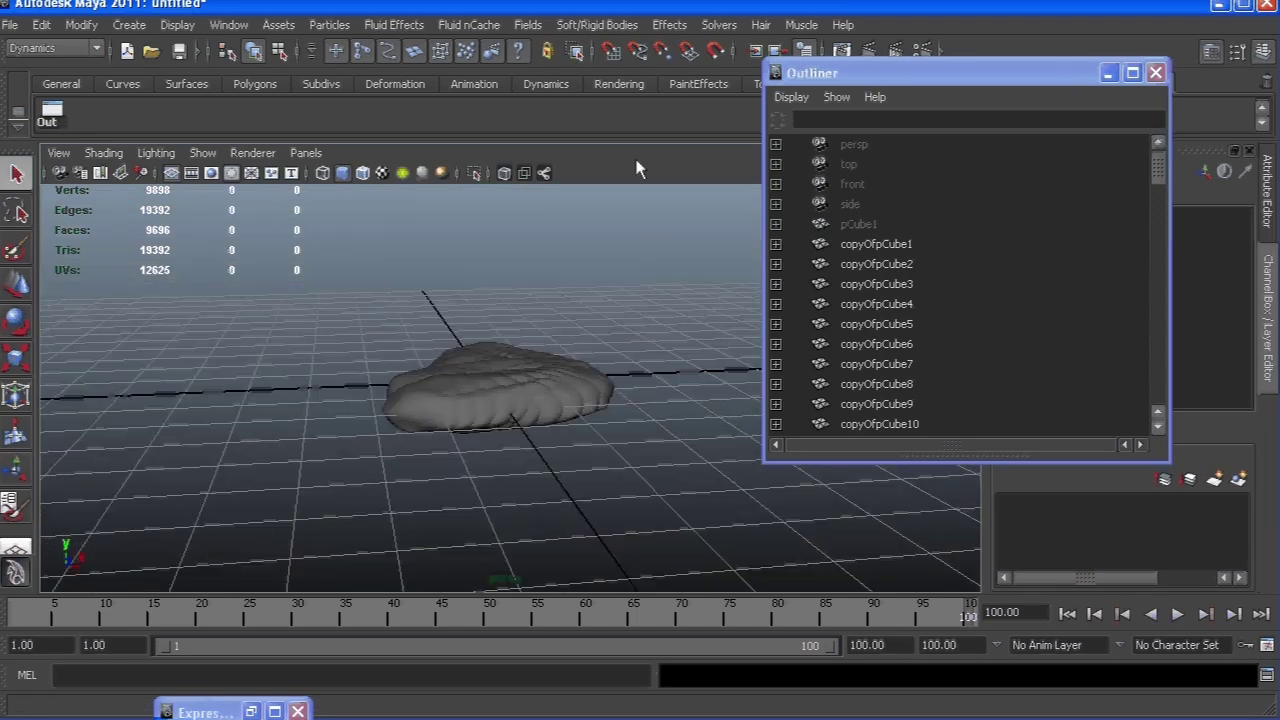
# Create a volume emitter at the origin and scale it uniformly to about 3.3 so it surrounds the bubbles
pyautogui.click(329, 24)
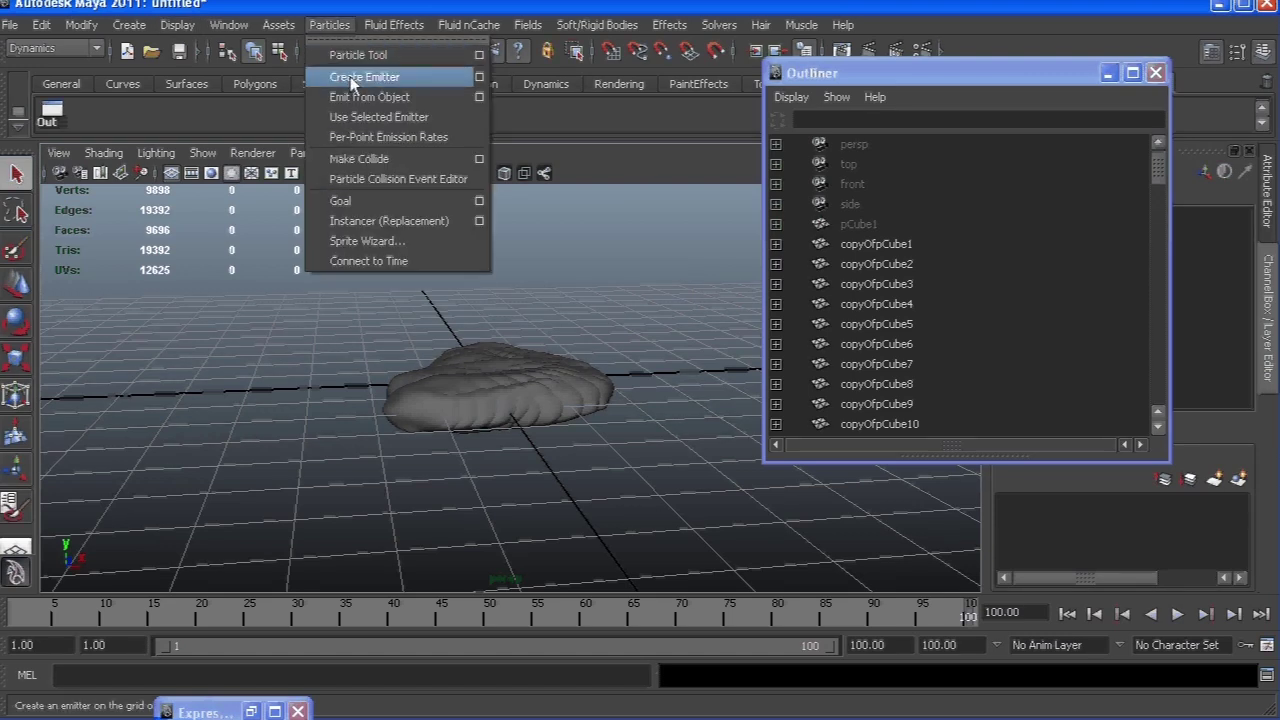
pyautogui.click(350, 77)
pyautogui.moveTo(997, 88); pyautogui.dragTo(929, 236)
pyautogui.press('r')
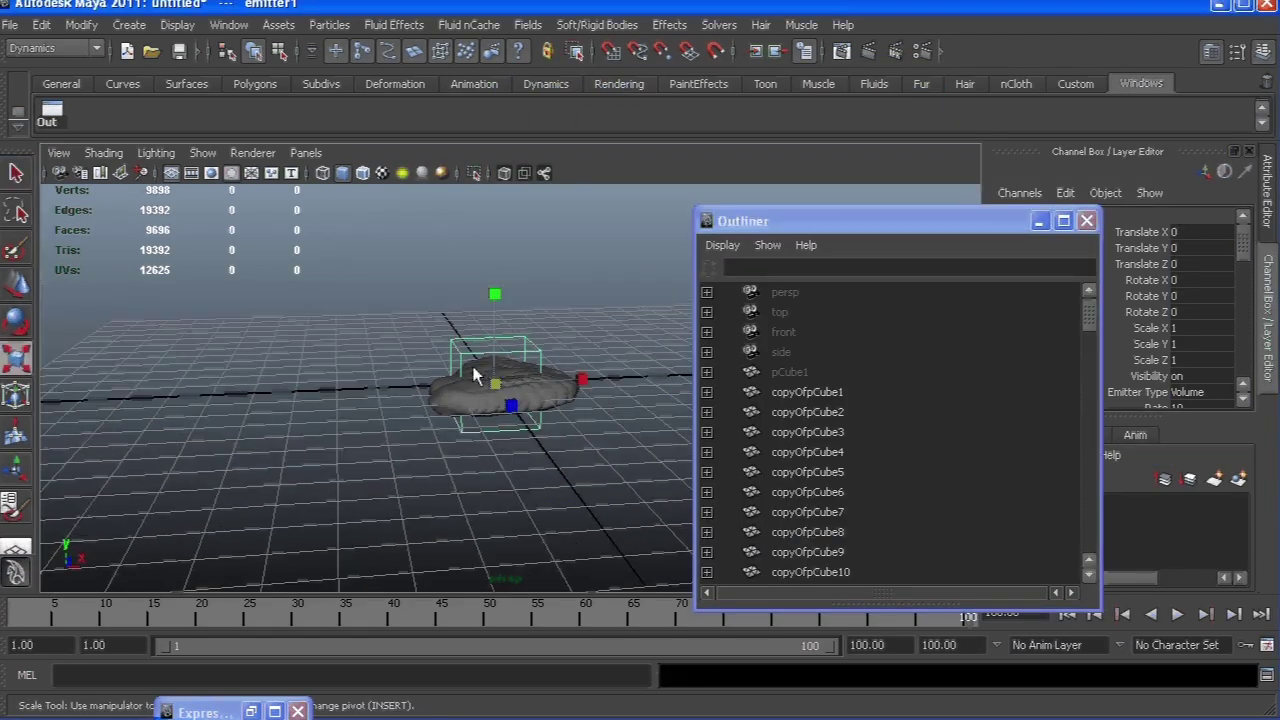
pyautogui.moveTo(495, 383); pyautogui.dragTo(600, 370)
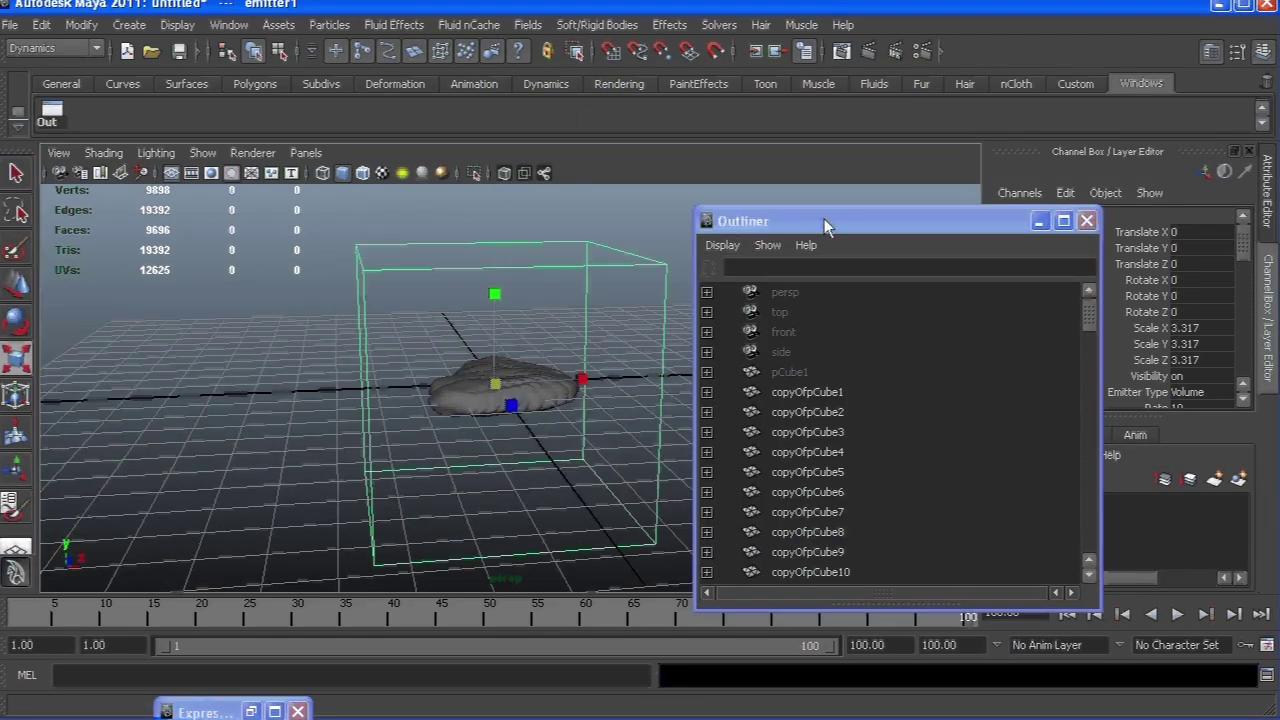
# Group all the bubble copies, copyOfpCube1 through copyOfpCube101, in the Outliner
pyautogui.moveTo(824, 218); pyautogui.dragTo(807, 166)
pyautogui.scroll(-18, 820, 450)
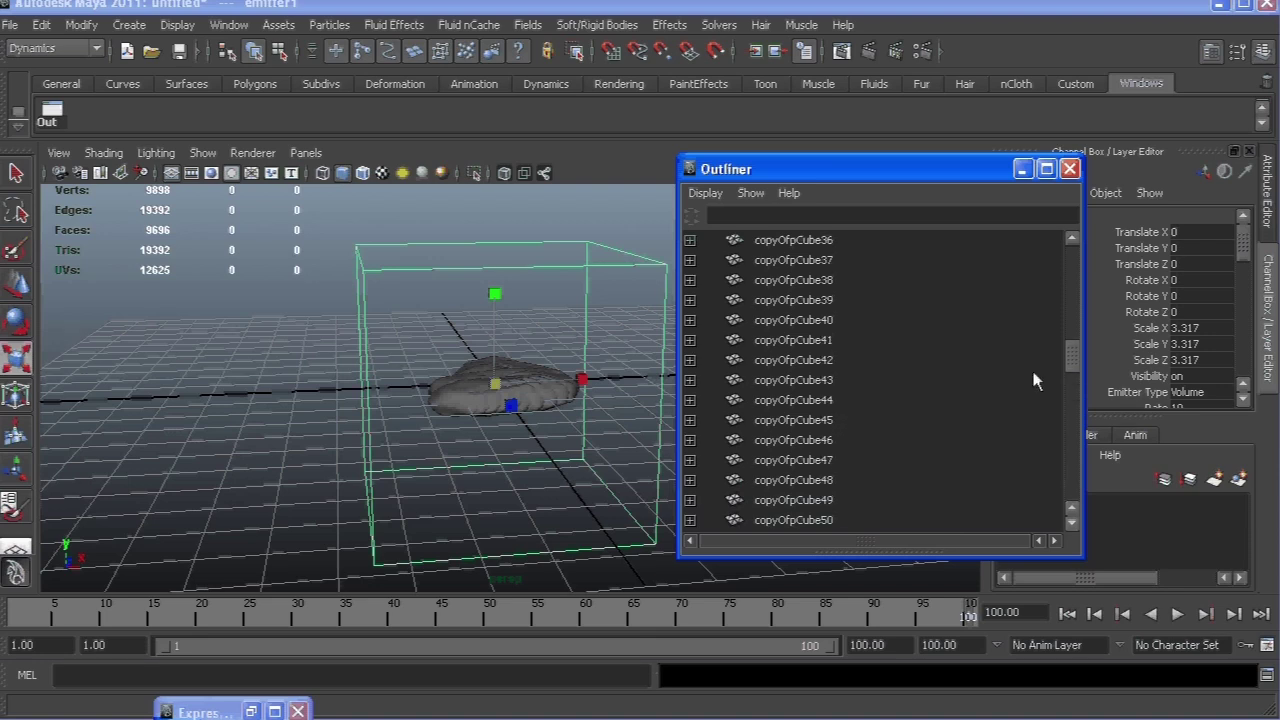
pyautogui.moveTo(1071, 354); pyautogui.dragTo(1071, 500)
pyautogui.click(790, 340)
pyautogui.keyDown('shift'); pyautogui.click(808, 440); pyautogui.keyUp('shift')
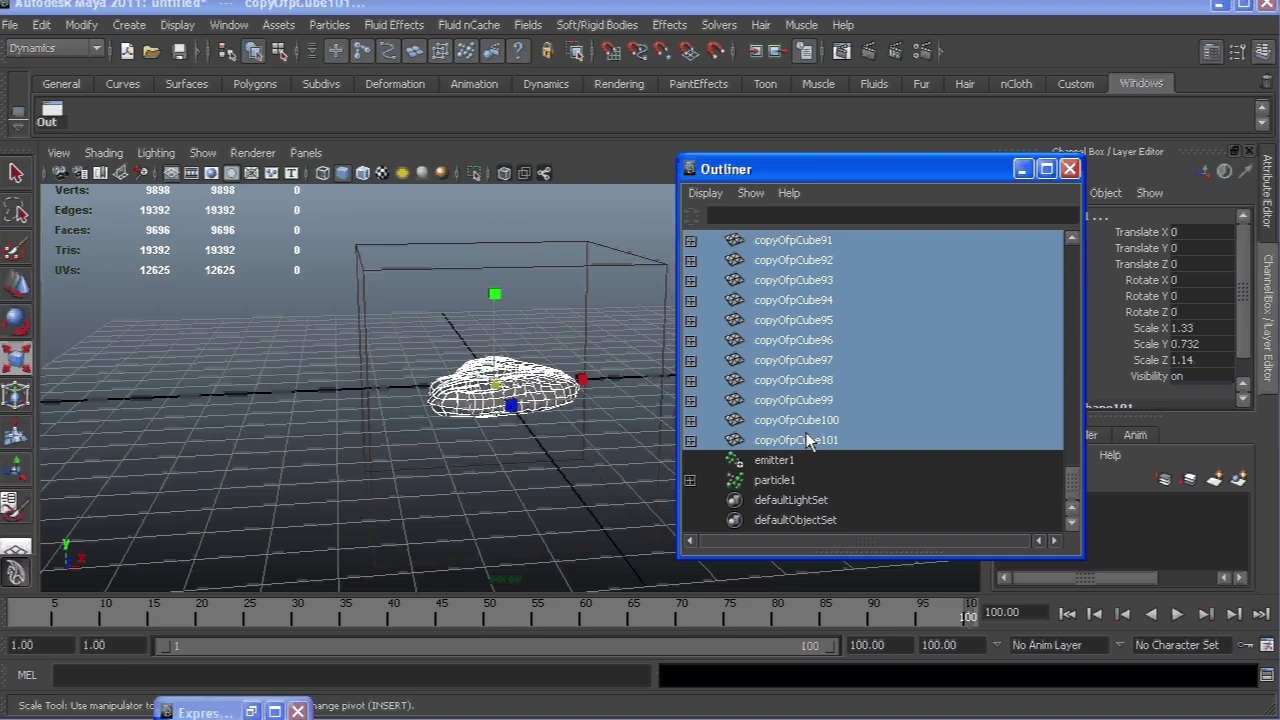
pyautogui.hotkey('ctrl', 'g')
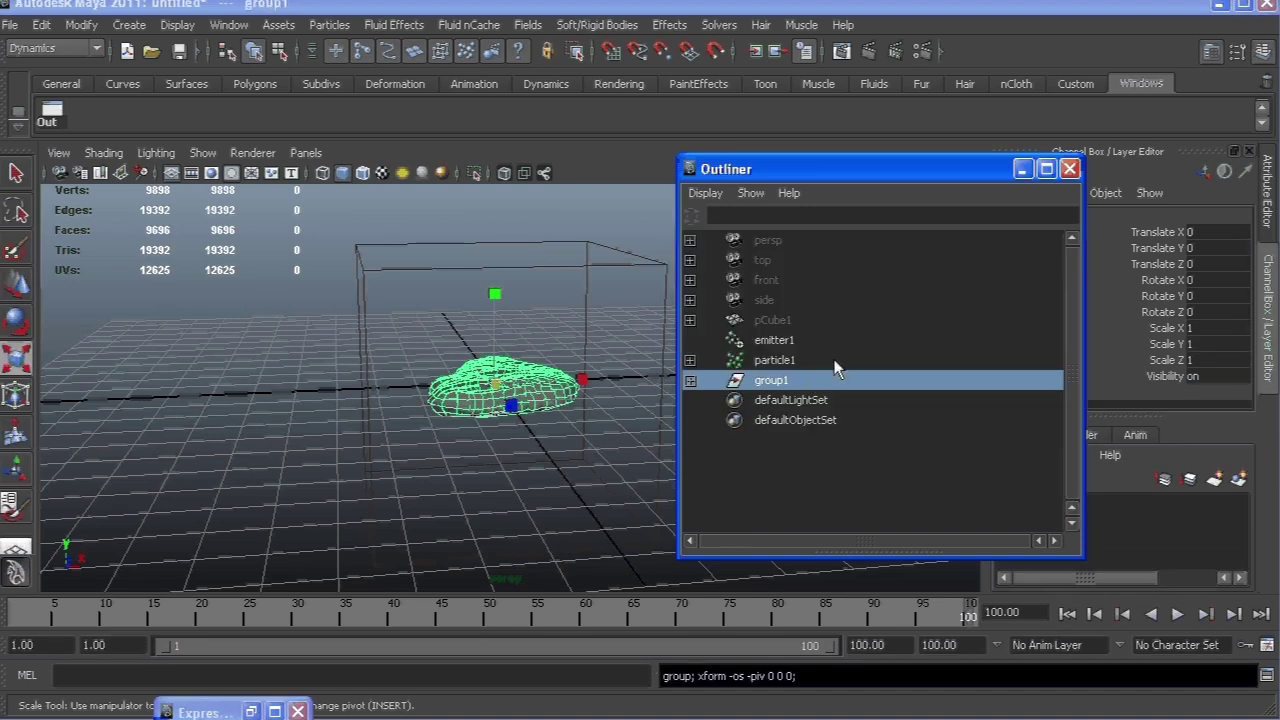
# Add a Uniform field with a magnitude of 10 in the Y direction to particle1 and minimize the Outliner
pyautogui.click(775, 362)
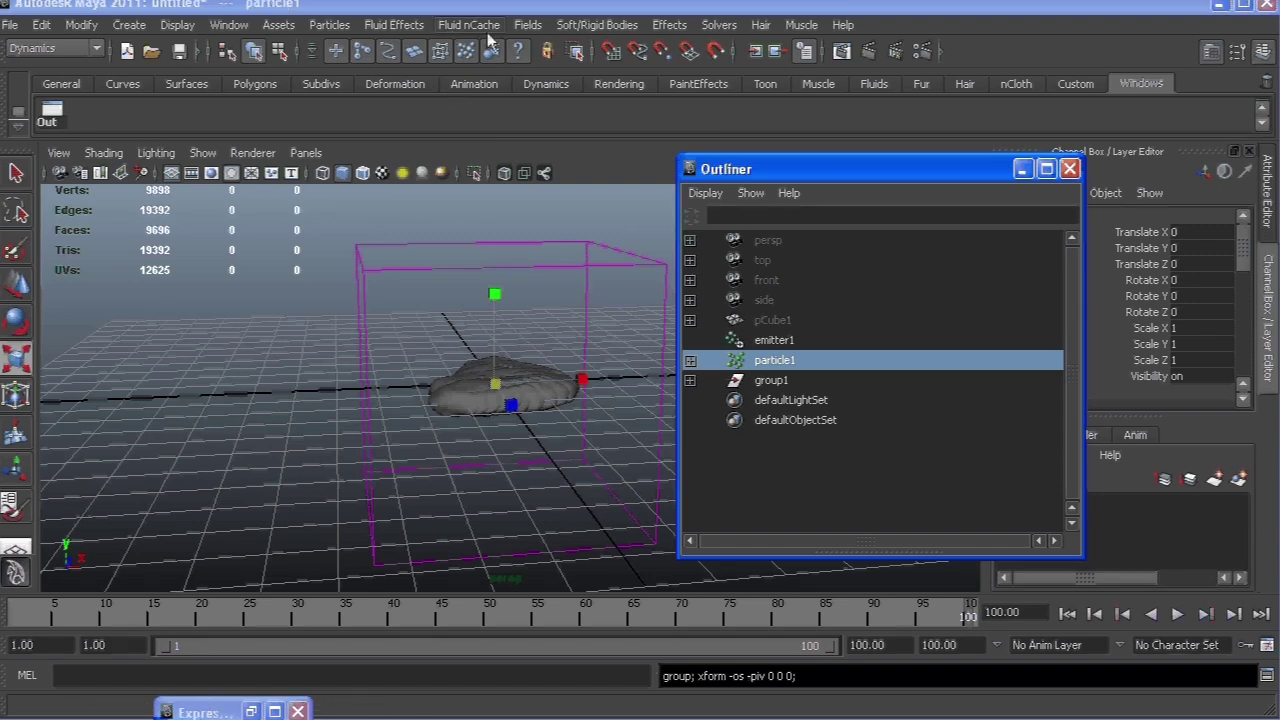
pyautogui.click(527, 24)
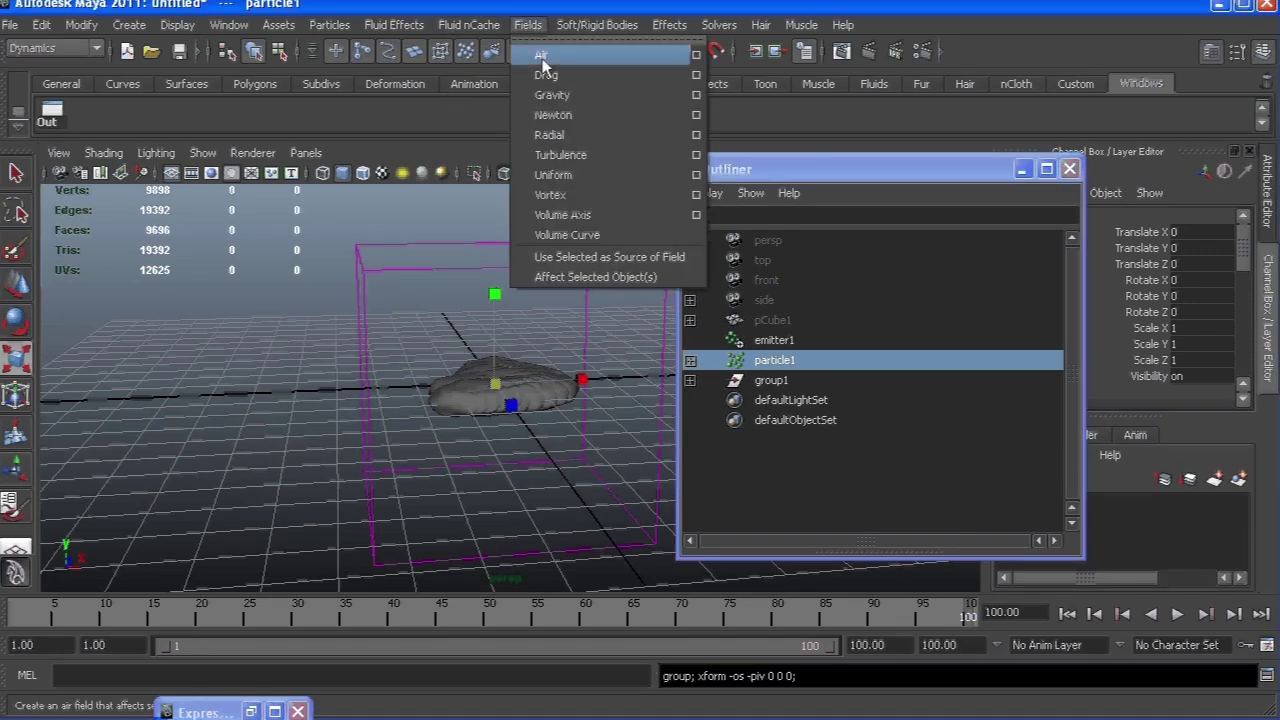
pyautogui.click(696, 176)
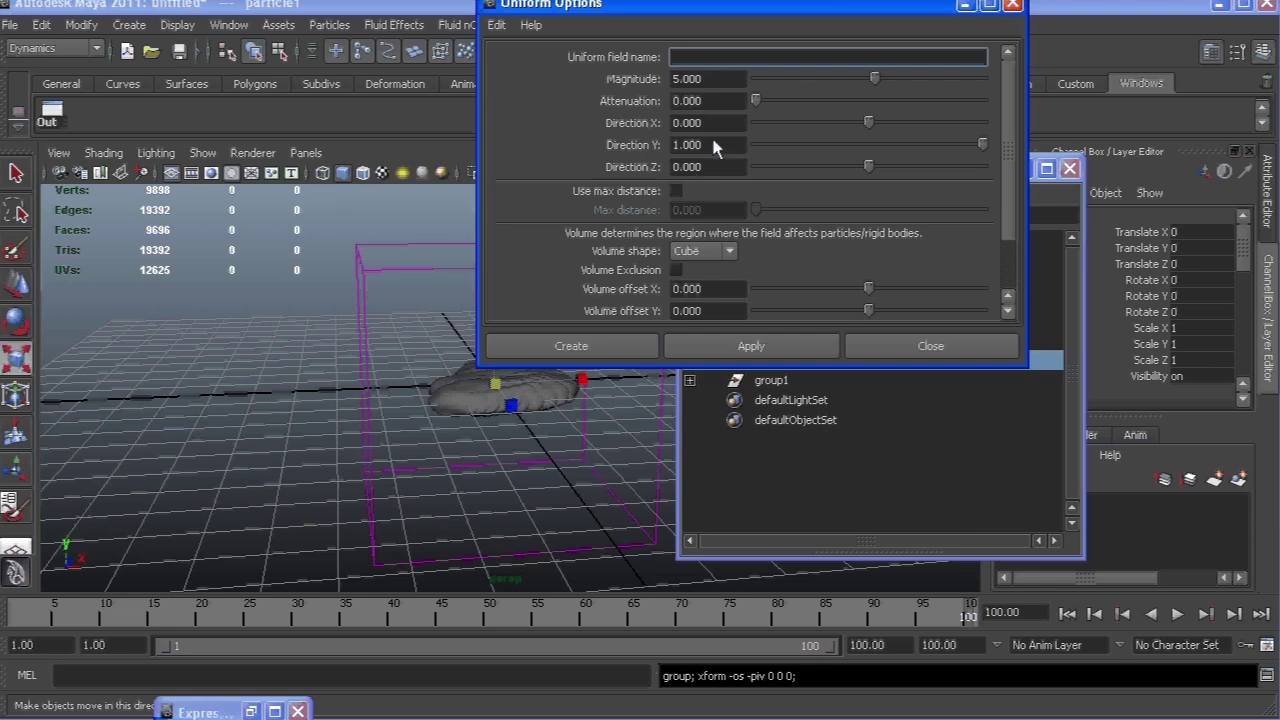
pyautogui.click(708, 79)
pyautogui.write('10')
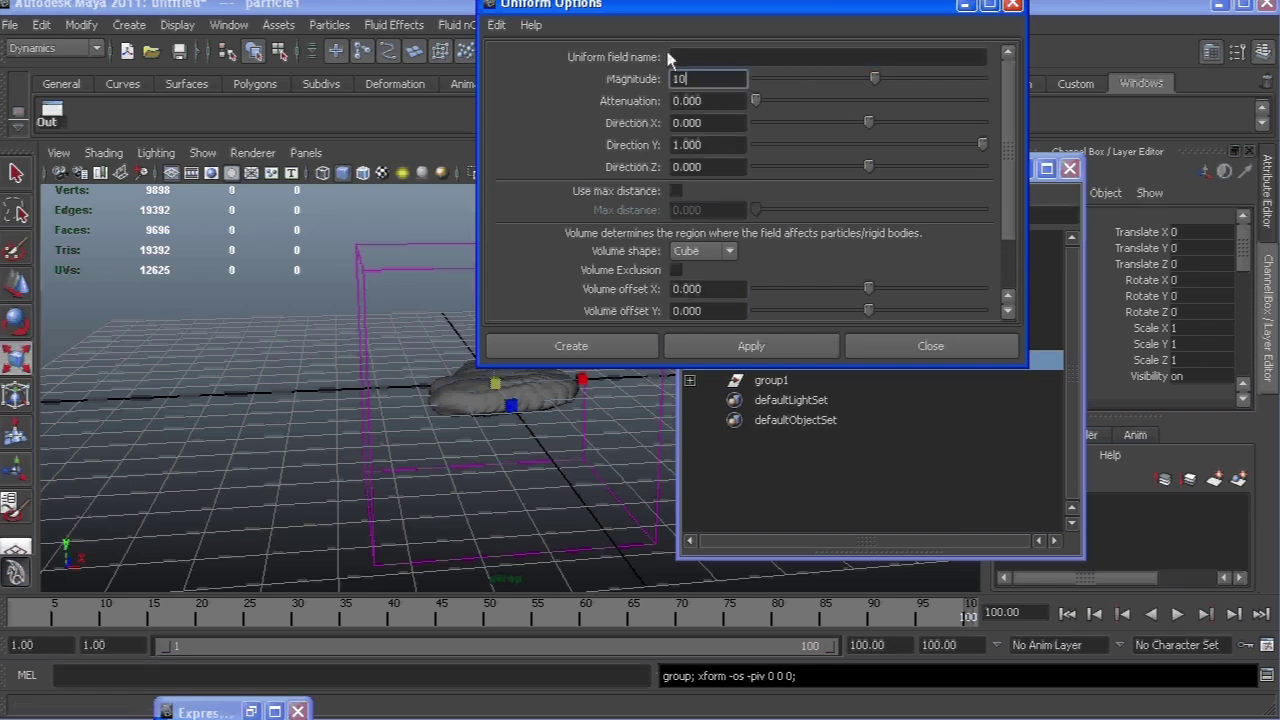
pyautogui.click(594, 348)
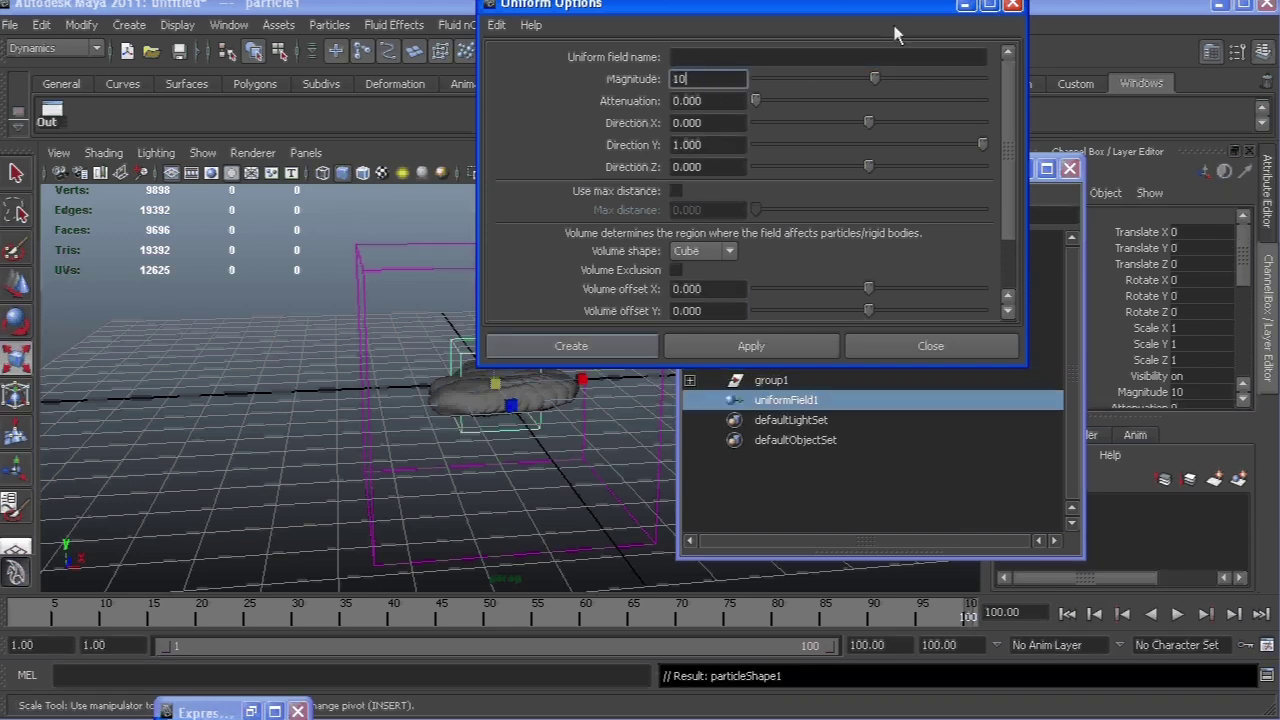
pyautogui.click(1012, 4)
pyautogui.click(1022, 168)
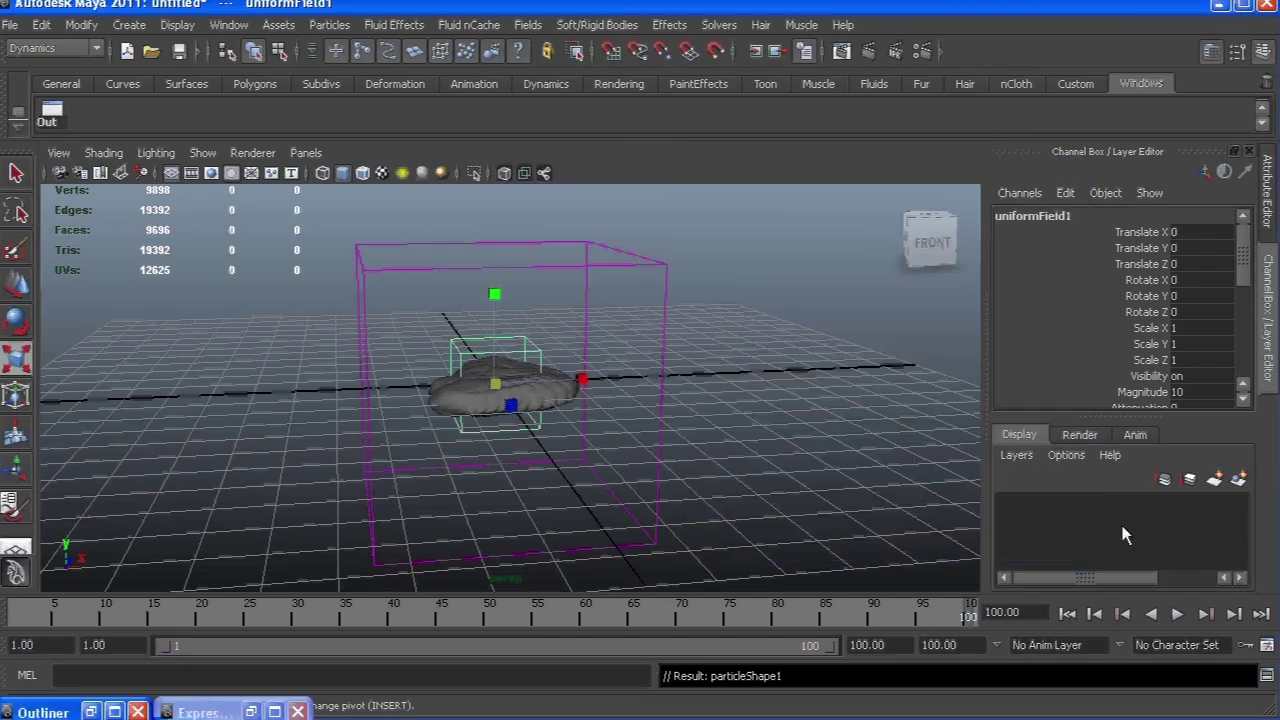
# Play the emission and enlarge the uniform field's volume to about 8.2 in X and Z and 27.8 in Y
pyautogui.click(1067, 614)
pyautogui.click(1178, 614)
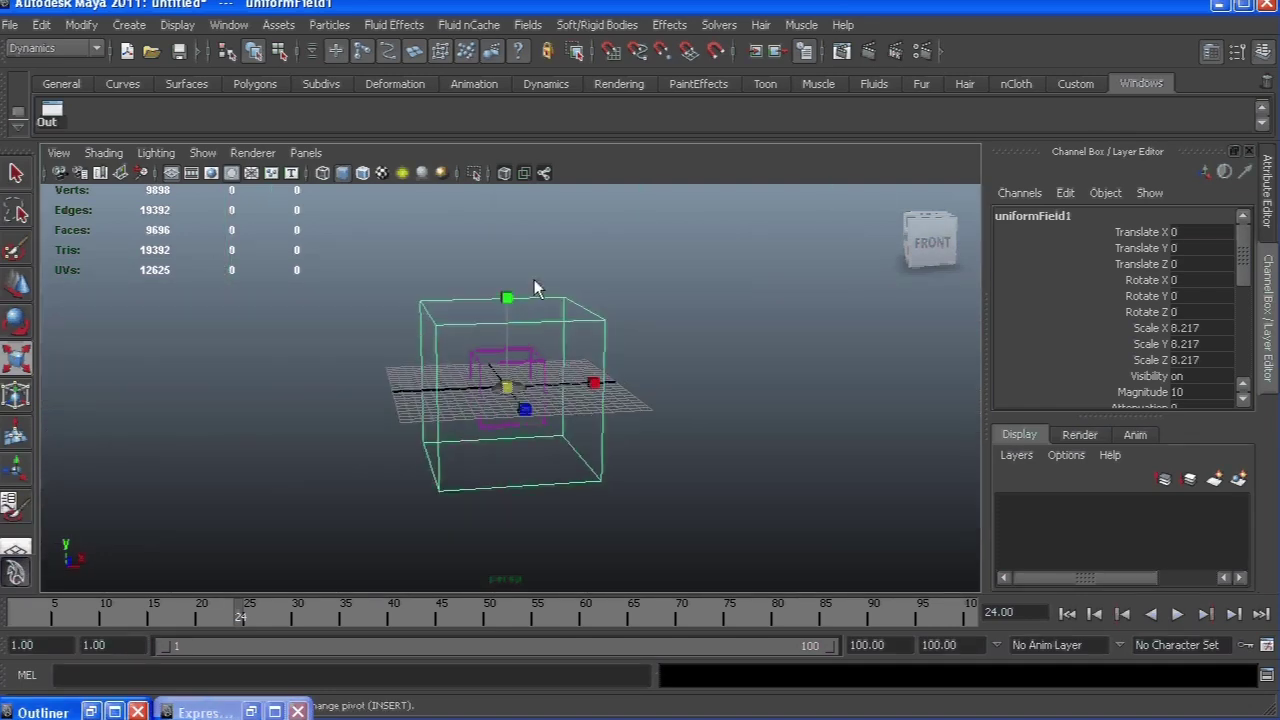
pyautogui.moveTo(507, 298); pyautogui.dragTo(522, 454)
pyautogui.scroll(3, 522, 454)
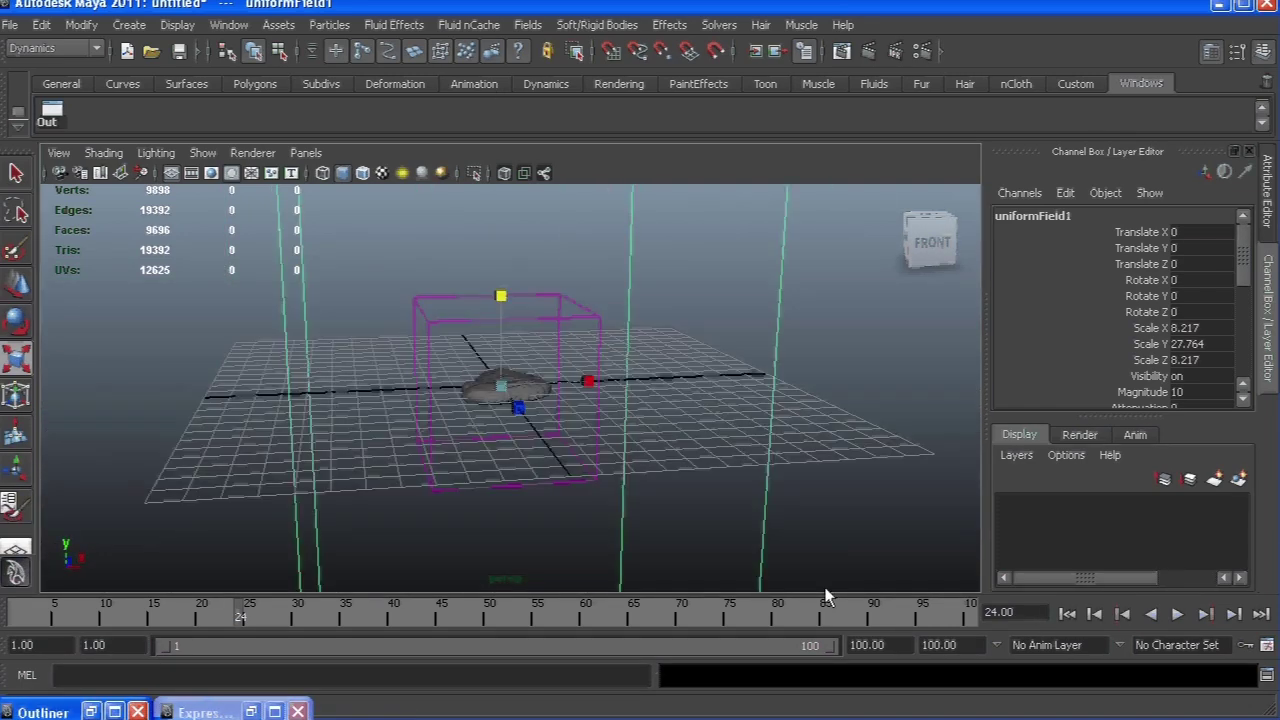
# Play the simulation from the first frame and examine the particles moving through the enlarged field
pyautogui.click(1070, 615)
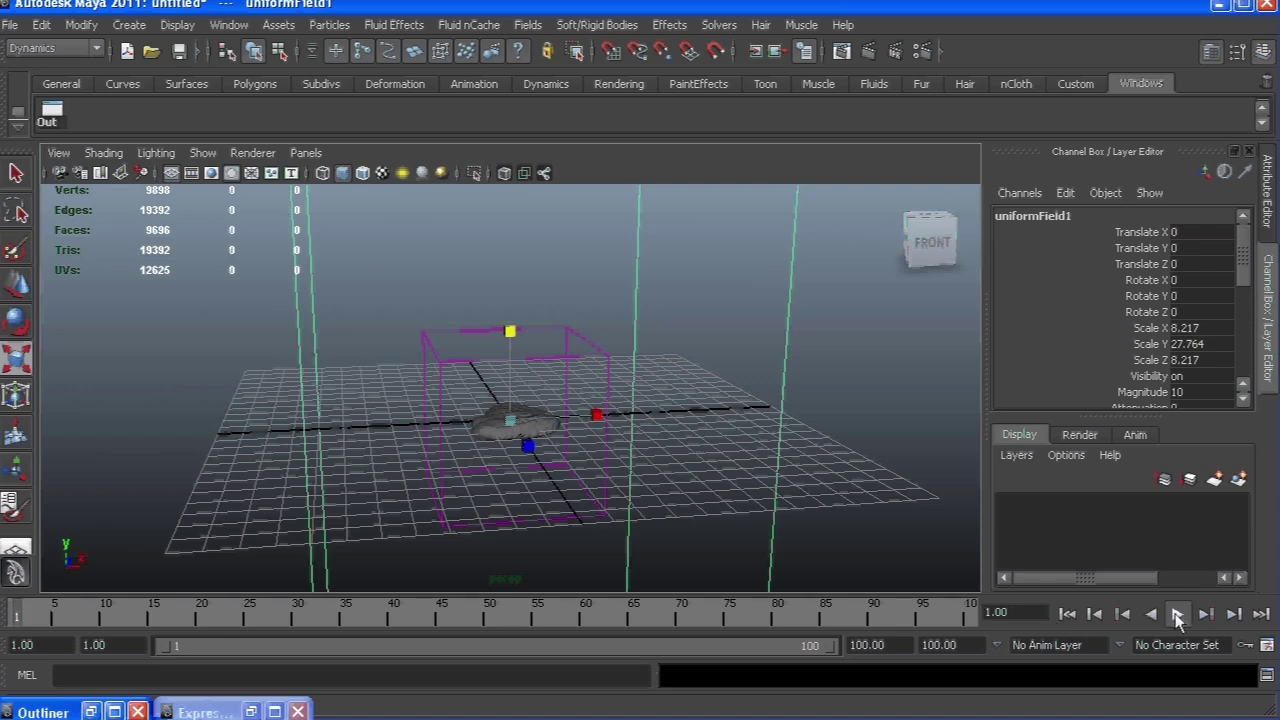
pyautogui.click(1177, 615)
pyautogui.keyDown('alt'); pyautogui.moveTo(486, 432); pyautogui.dragTo(510, 415); pyautogui.keyUp('alt')
pyautogui.keyDown('alt'); pyautogui.moveTo(421, 192); pyautogui.dragTo(441, 271, button='middle'); pyautogui.keyUp('alt')
# Select particle1, go to the last frame and set its Particle Render Type to Spheres
pyautogui.moveTo(441, 271); pyautogui.dragTo(488, 316)
pyautogui.click(1258, 616)
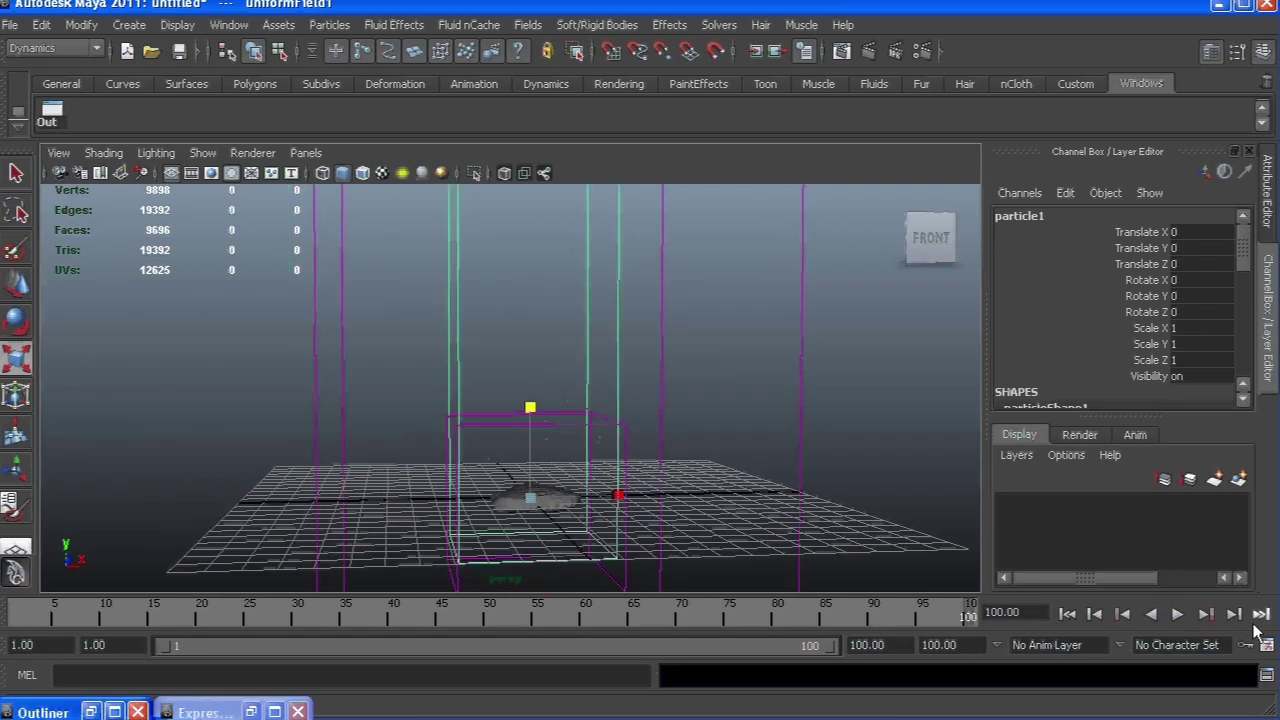
pyautogui.scroll(-8, 1177, 310)
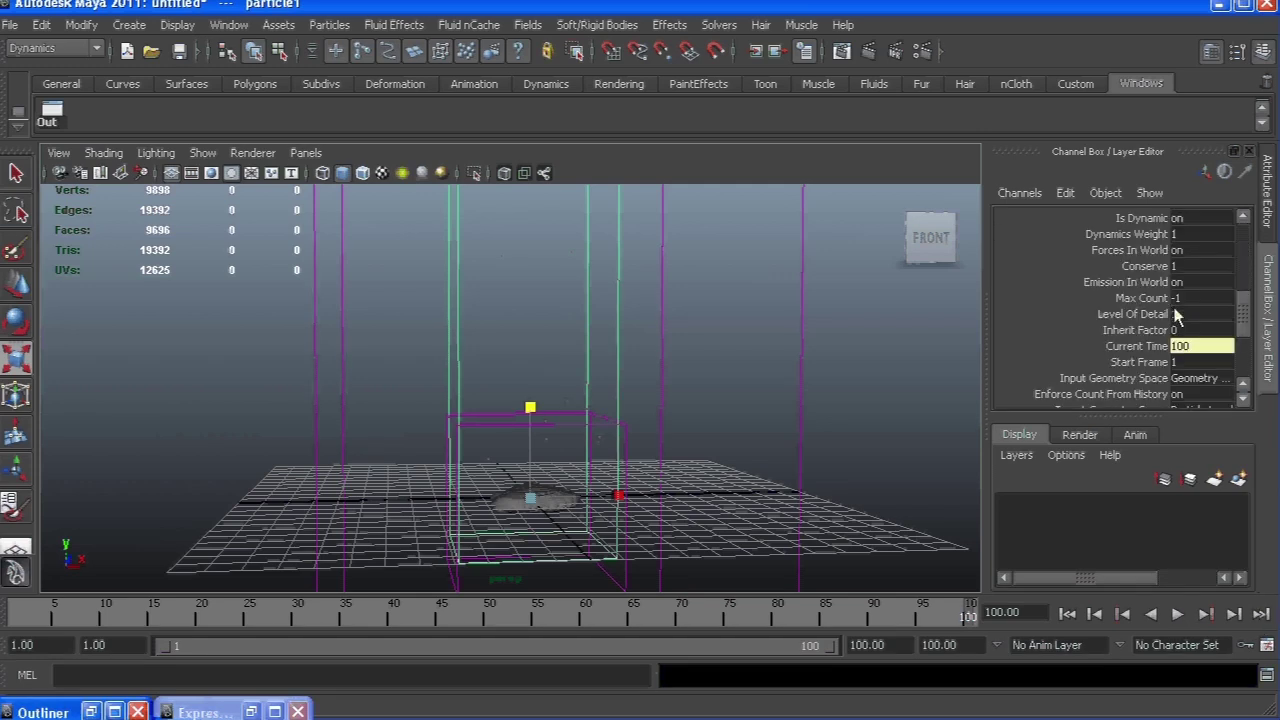
pyautogui.click(1195, 356)
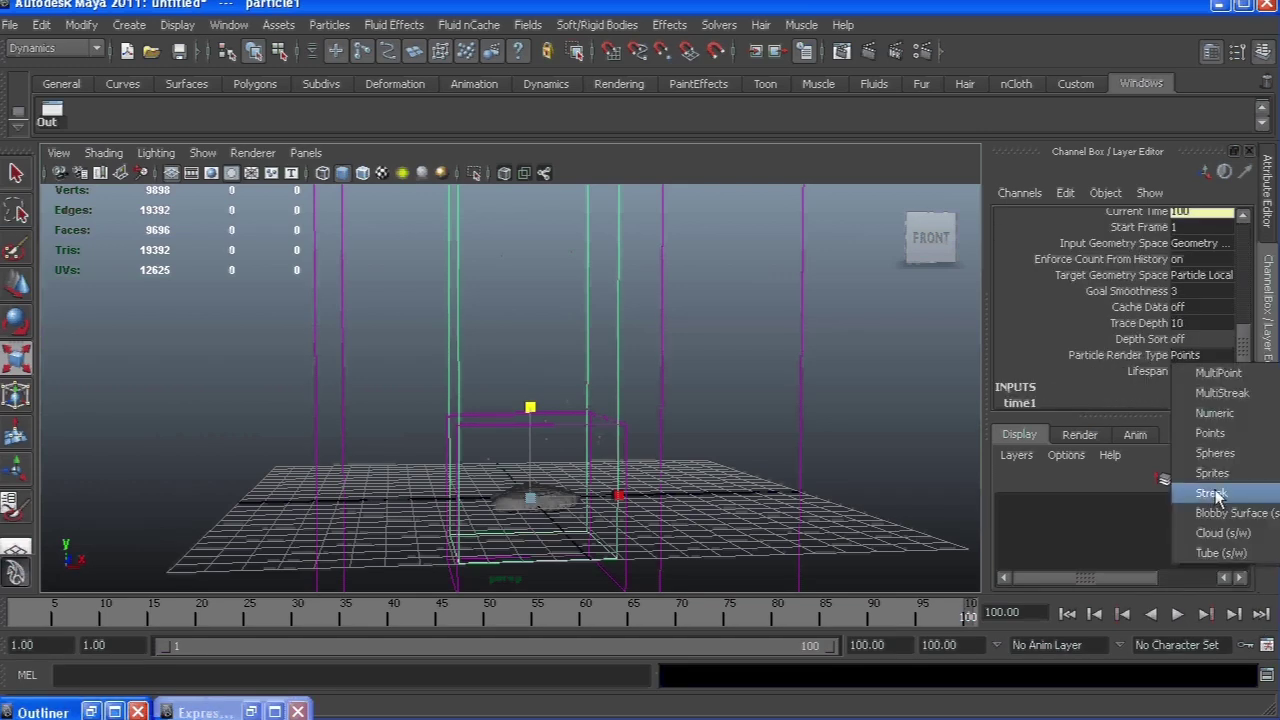
pyautogui.click(1215, 453)
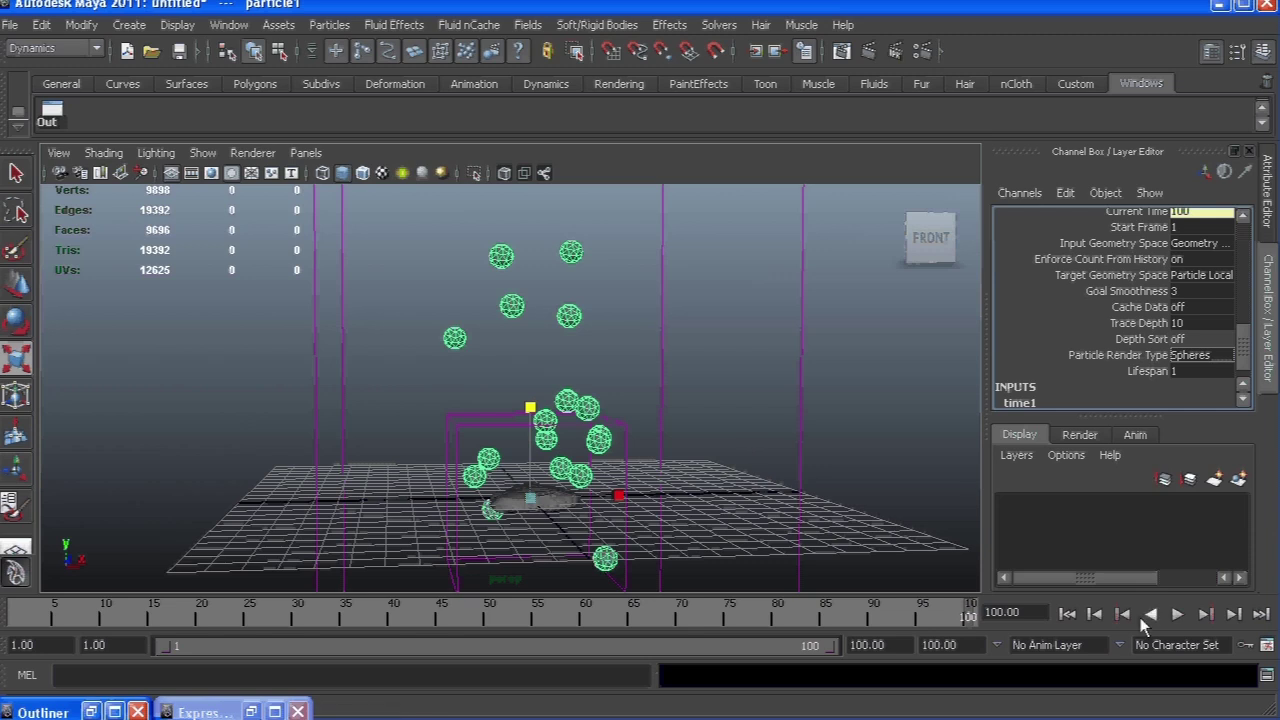
# Play the animation to review the rising spheres, stop it and return to the first frame
pyautogui.click(1176, 614)
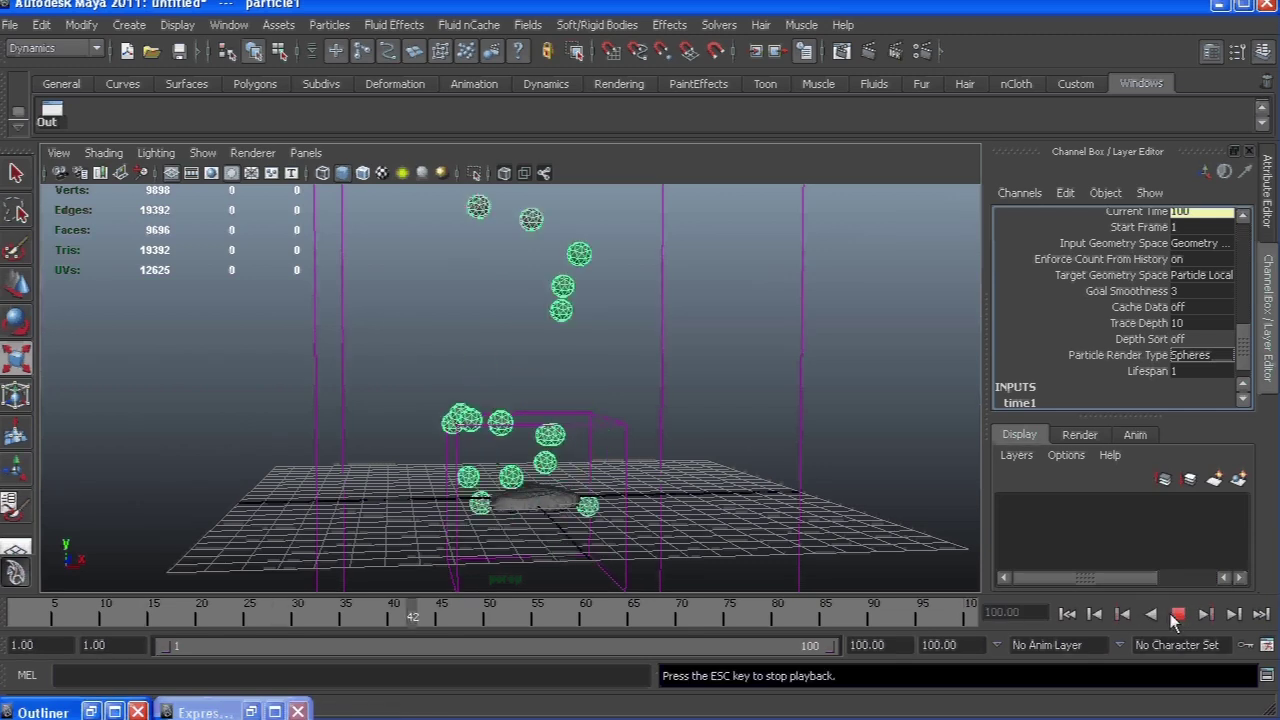
pyautogui.click(1176, 614)
pyautogui.click(1074, 615)
pyautogui.keyDown('alt'); pyautogui.moveTo(572, 392); pyautogui.dragTo(744, 379); pyautogui.keyUp('alt')
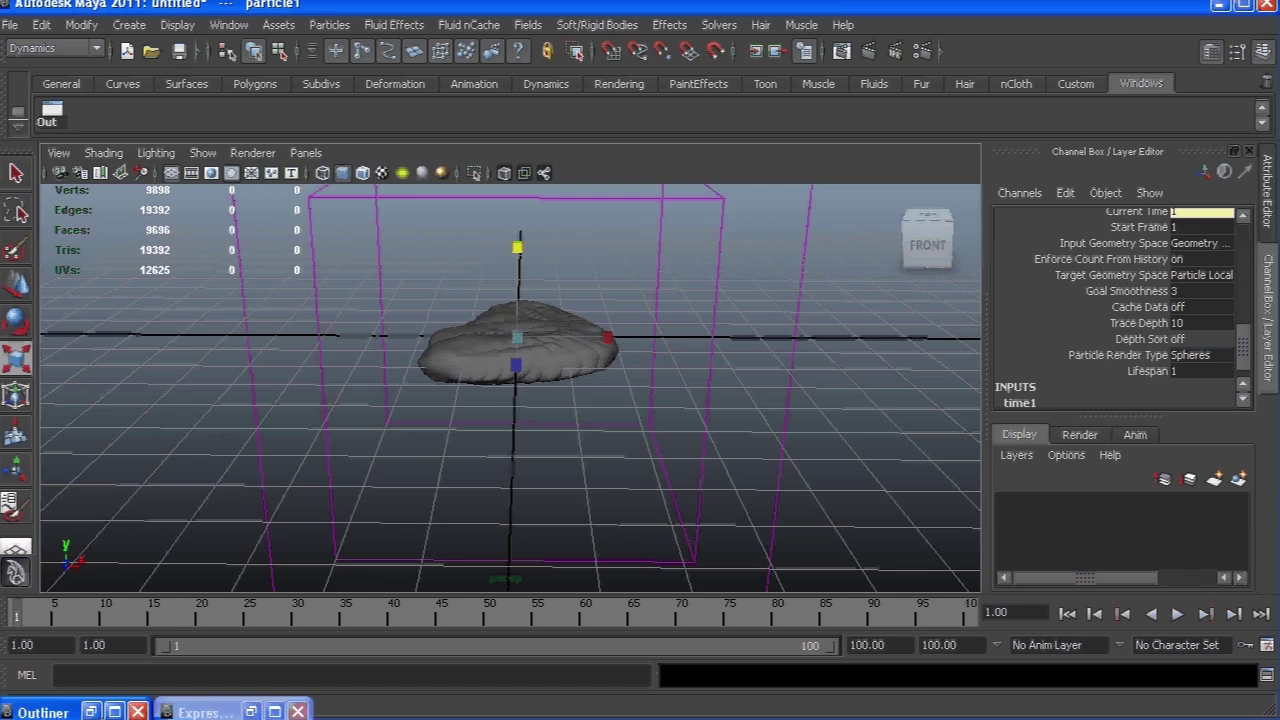
# Instance all the bubble copies in group1 onto particle1 with Instancer (Replacement) and close the Outliner
pyautogui.click(91, 711)
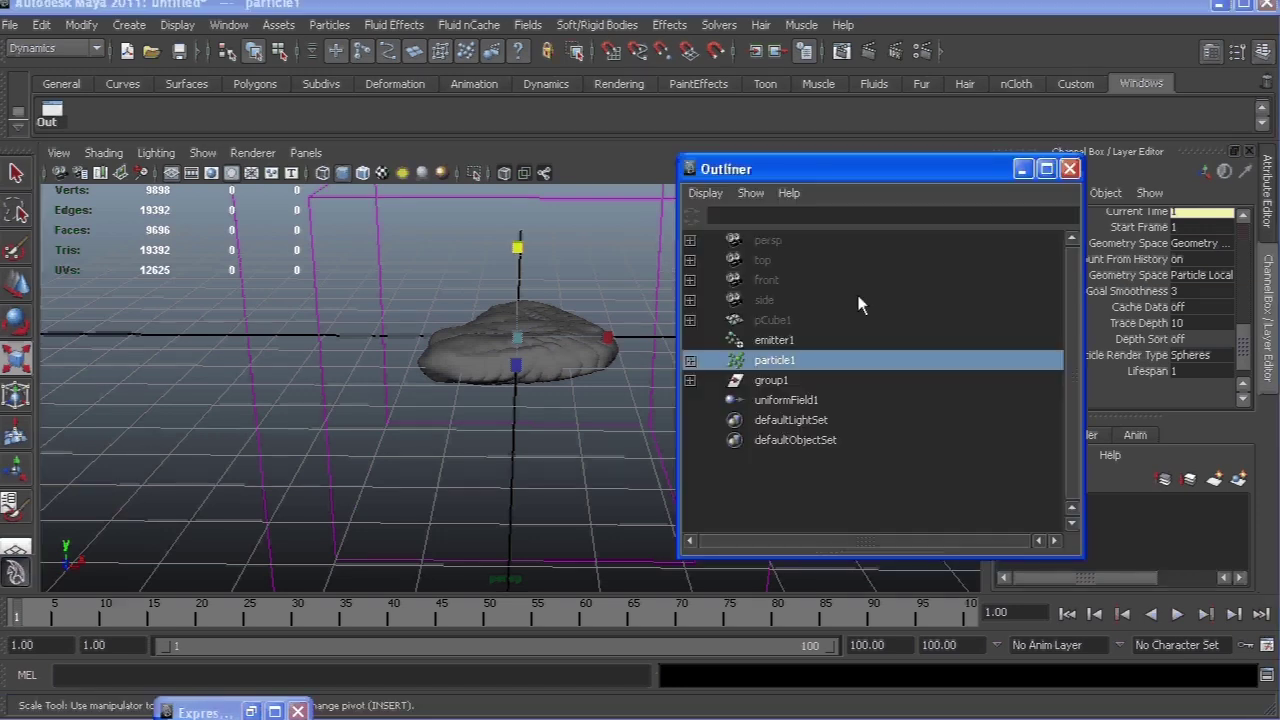
pyautogui.click(690, 380)
pyautogui.click(760, 400)
pyautogui.moveTo(1072, 270); pyautogui.dragTo(1071, 485)
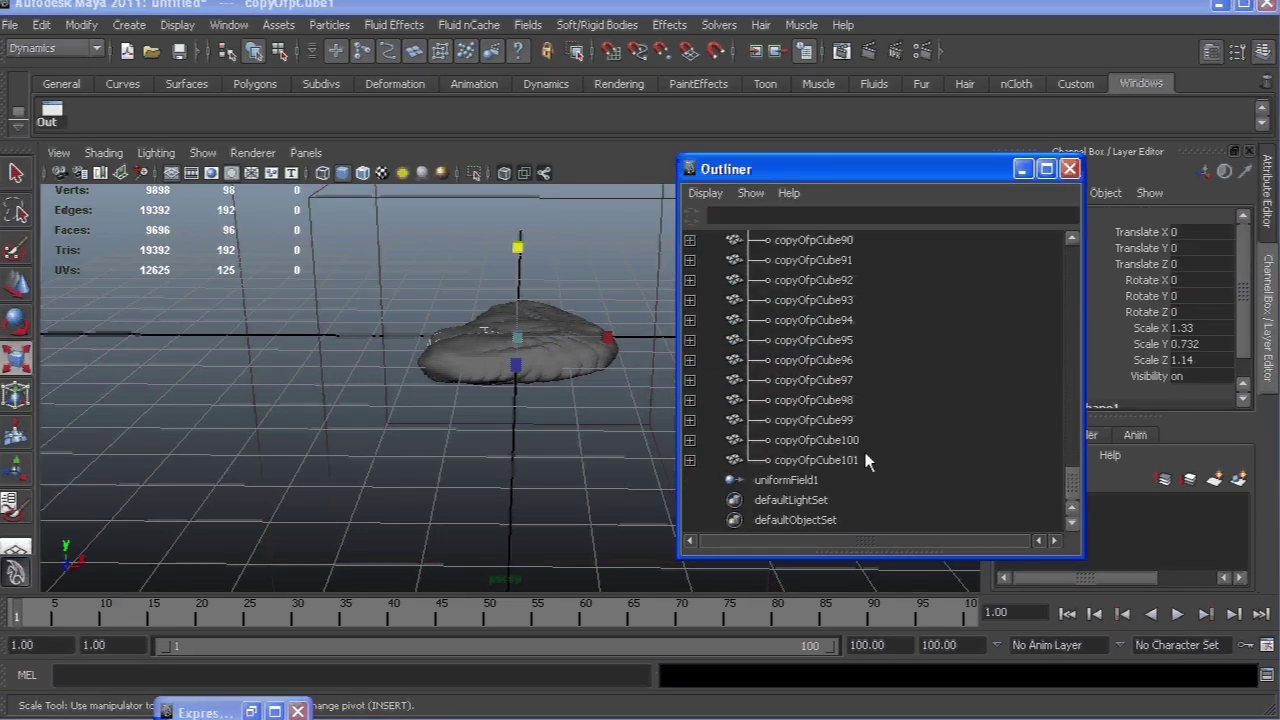
pyautogui.keyDown('shift'); pyautogui.click(864, 457); pyautogui.keyUp('shift')
pyautogui.scroll(20, 863, 448)
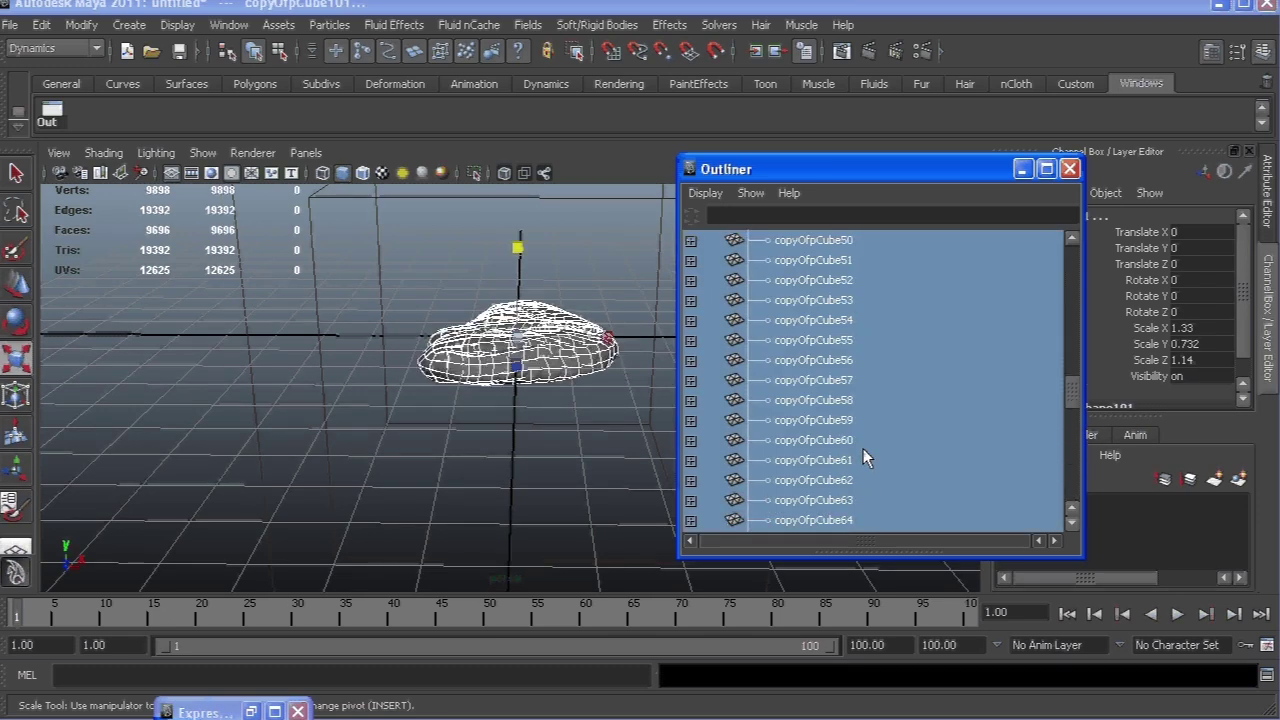
pyautogui.scroll(3, 863, 448)
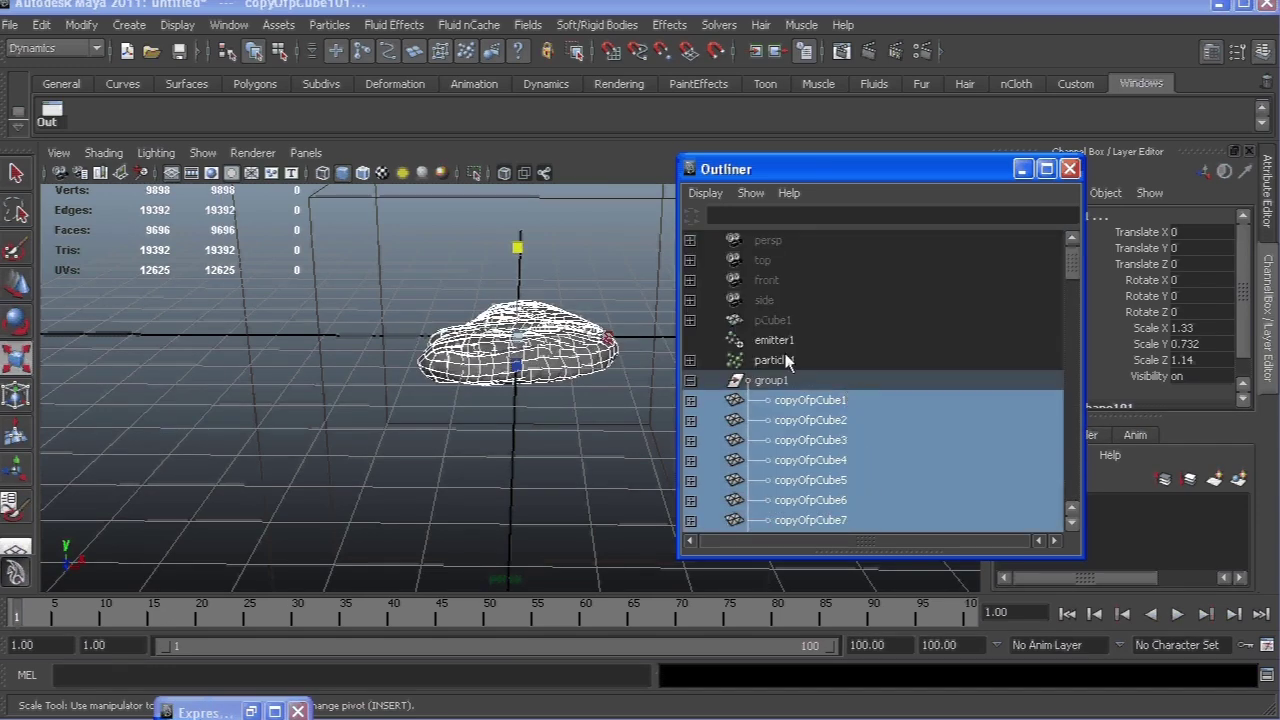
pyautogui.keyDown('ctrl'); pyautogui.click(774, 360); pyautogui.keyUp('ctrl')
pyautogui.click(329, 24)
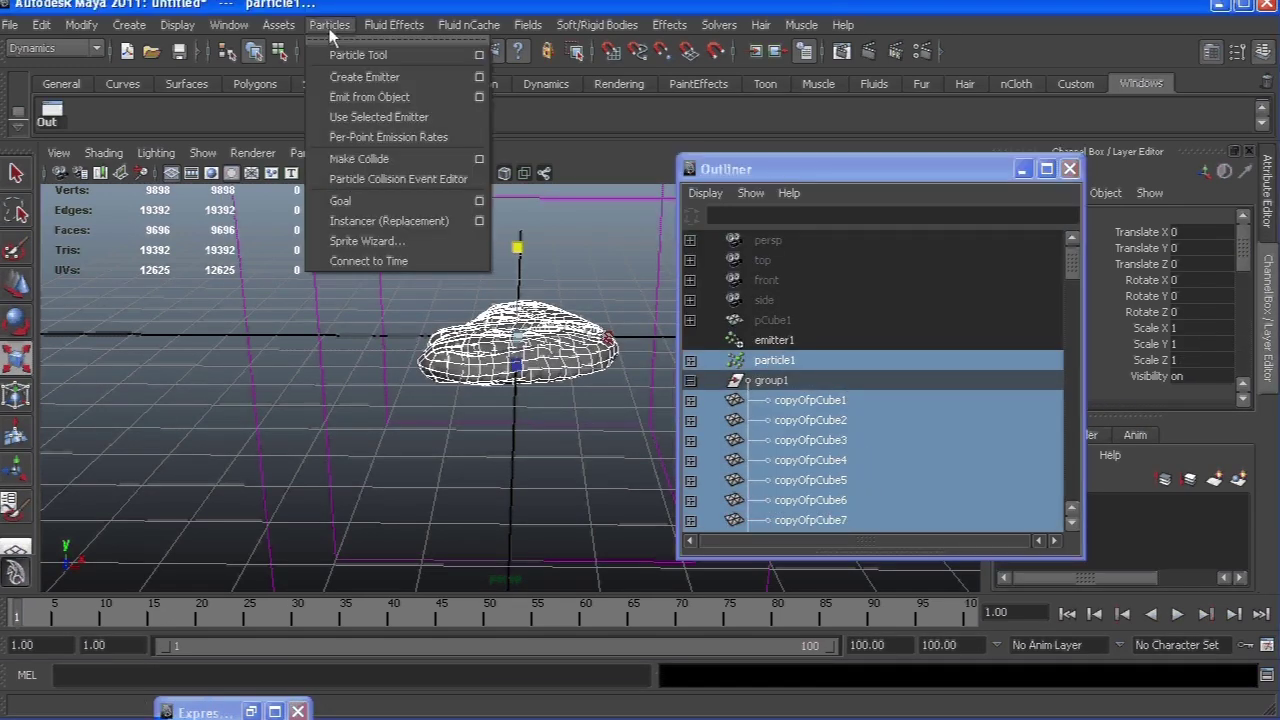
pyautogui.click(345, 221)
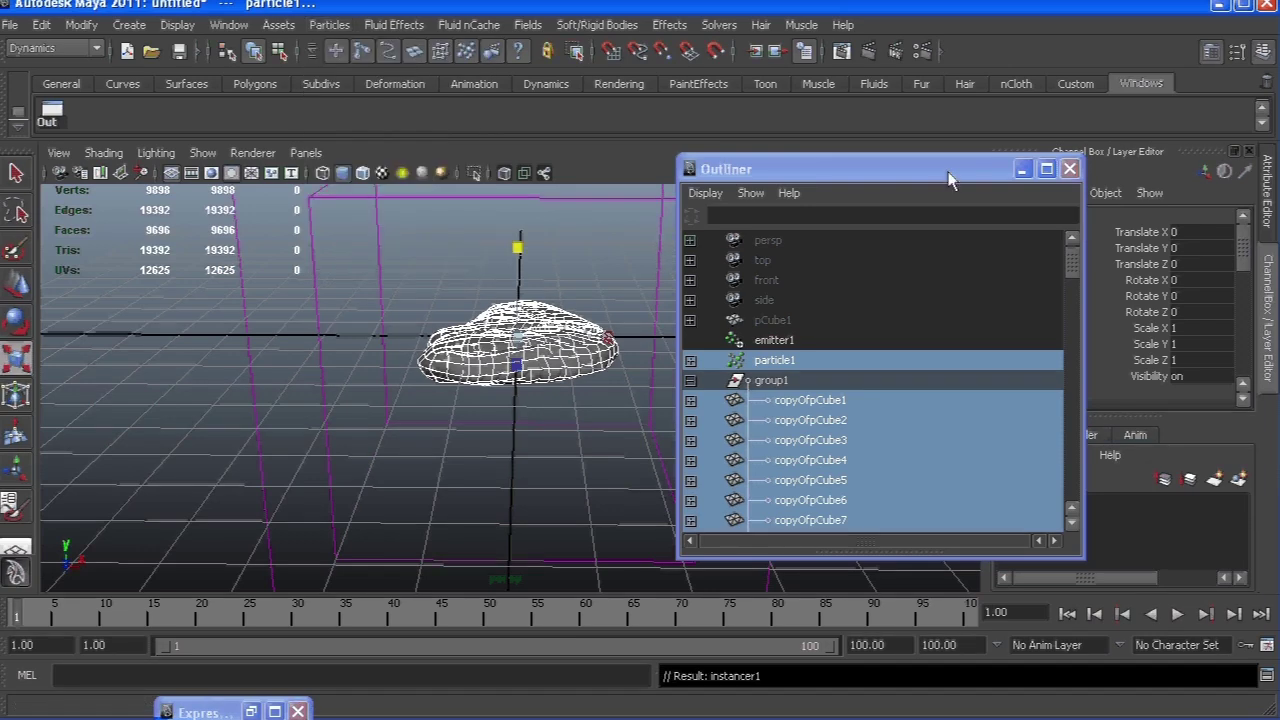
pyautogui.click(1069, 169)
# Select the volume emitter emitter1 and set its emission Rate to 5
pyautogui.moveTo(687, 332); pyautogui.dragTo(607, 340)
pyautogui.scroll(-1, 1143, 348)
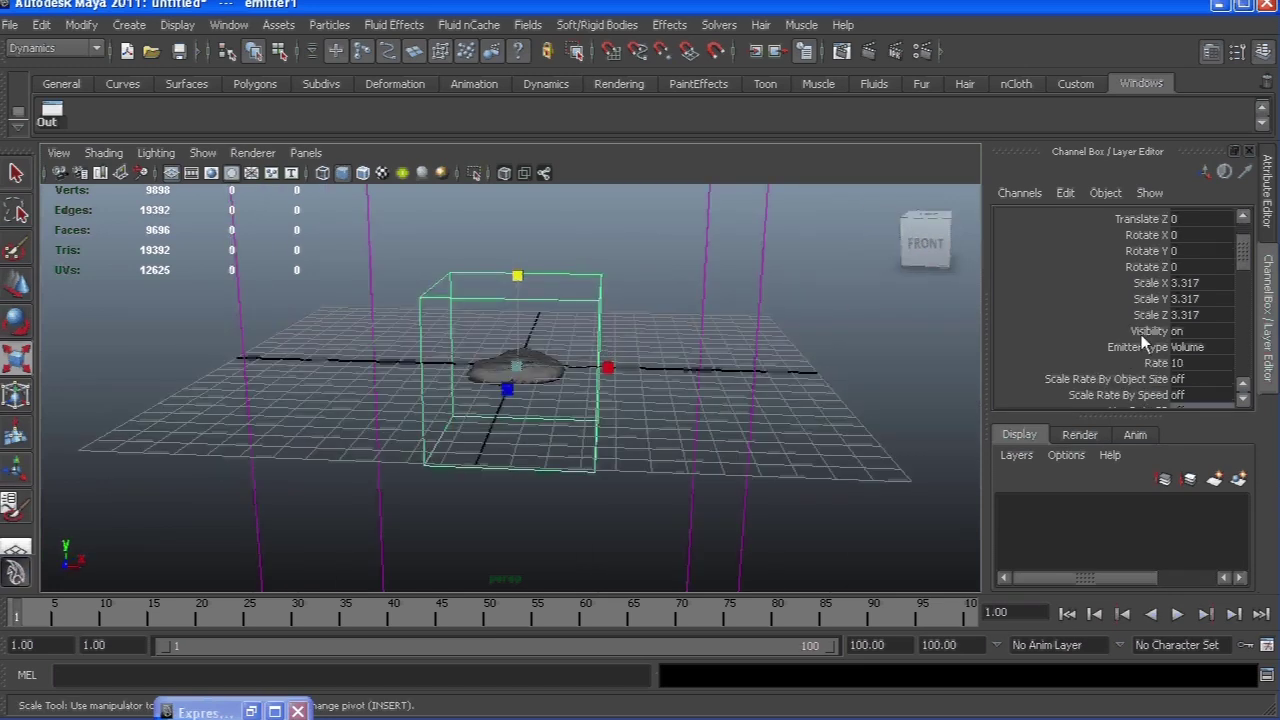
pyautogui.click(1189, 365)
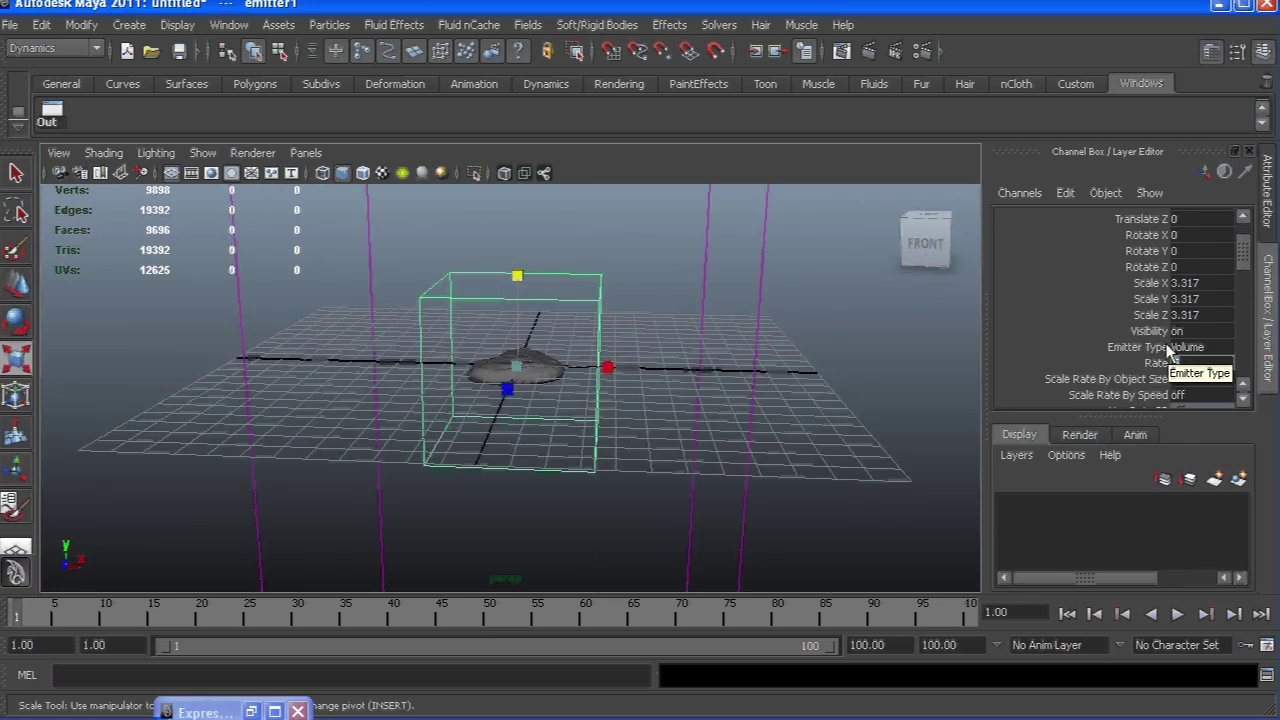
# Play the animation, stop it partway and examine the instanced bubbles beside the particle spheres
pyautogui.hotkey('alt', 'v')
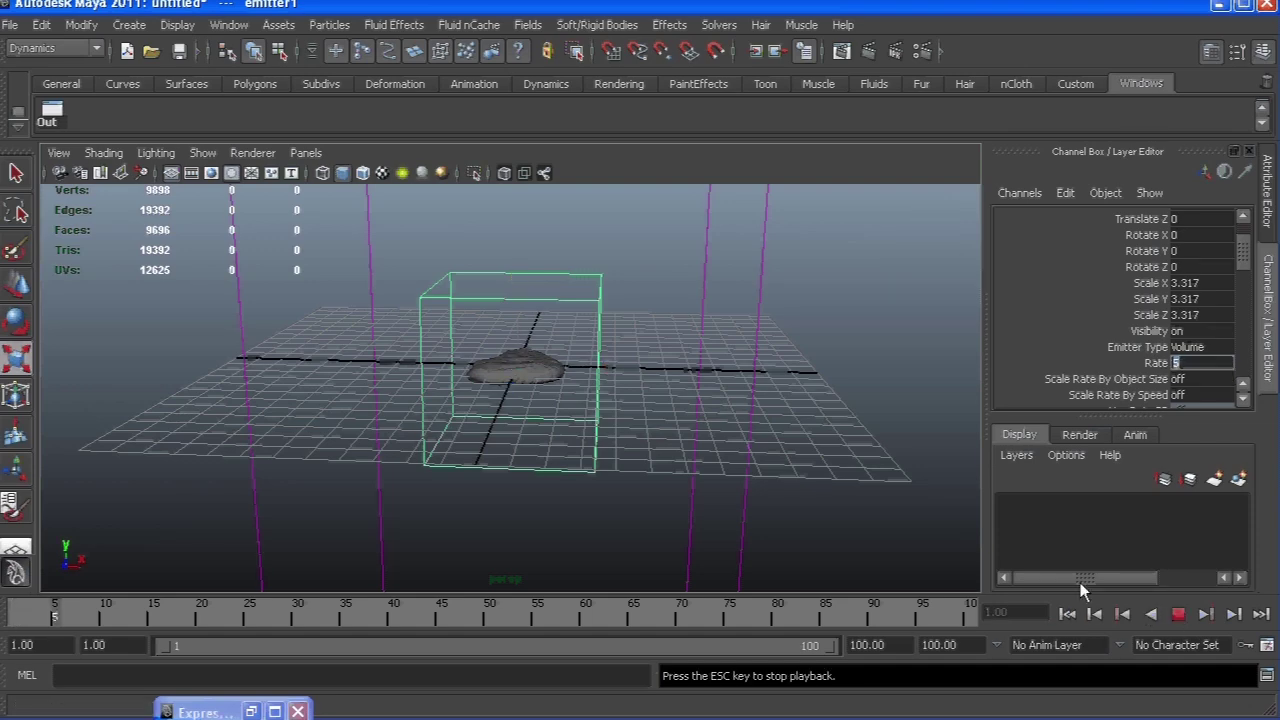
pyautogui.keyDown('alt'); pyautogui.moveTo(506, 371); pyautogui.dragTo(560, 420); pyautogui.keyUp('alt')
pyautogui.press('Escape')
pyautogui.moveTo(600, 340)
pyautogui.keyDown('alt'); pyautogui.mouseDown()
pyautogui.moveTo(641, 326)
pyautogui.moveTo(564, 363)
pyautogui.moveTo(600, 320)
pyautogui.mouseUp(); pyautogui.keyUp('alt')
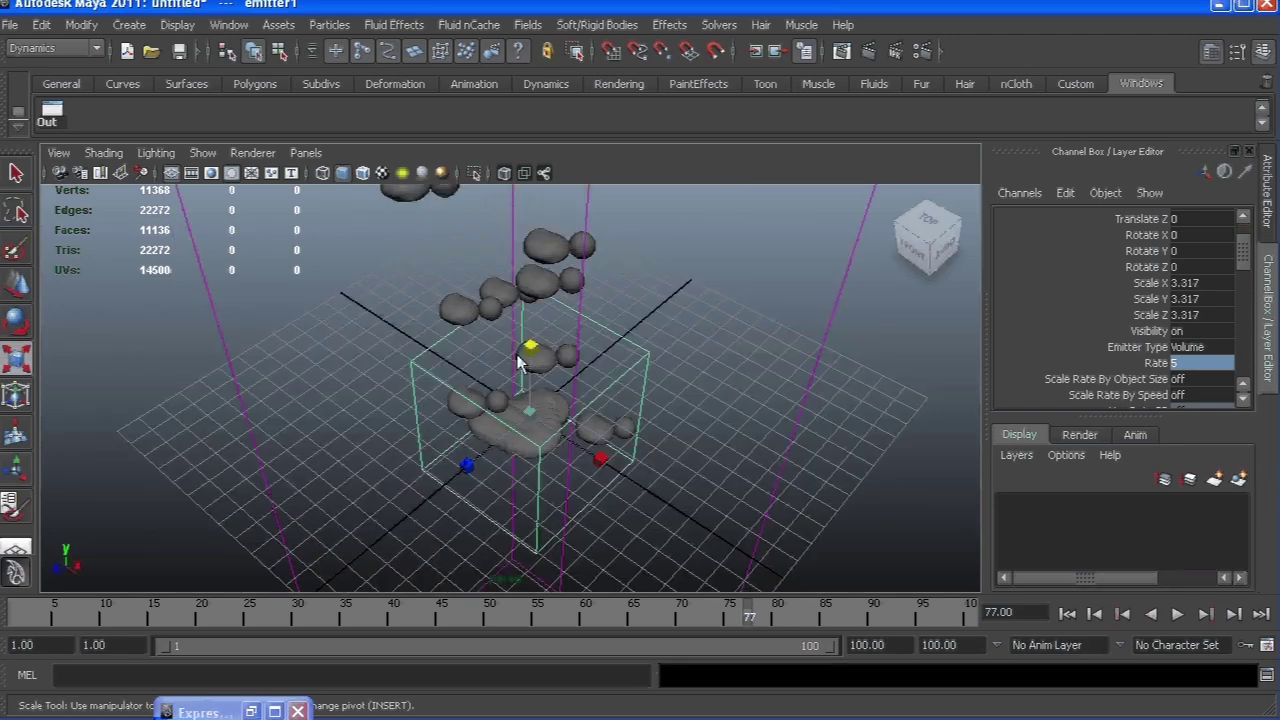
pyautogui.moveTo(600, 320)
pyautogui.keyDown('alt'); pyautogui.mouseDown(button='right')
pyautogui.moveTo(663, 293)
pyautogui.moveTo(622, 333)
pyautogui.mouseUp(button='right'); pyautogui.keyUp('alt')
pyautogui.keyDown('alt'); pyautogui.moveTo(622, 333); pyautogui.dragTo(438, 320); pyautogui.keyUp('alt')
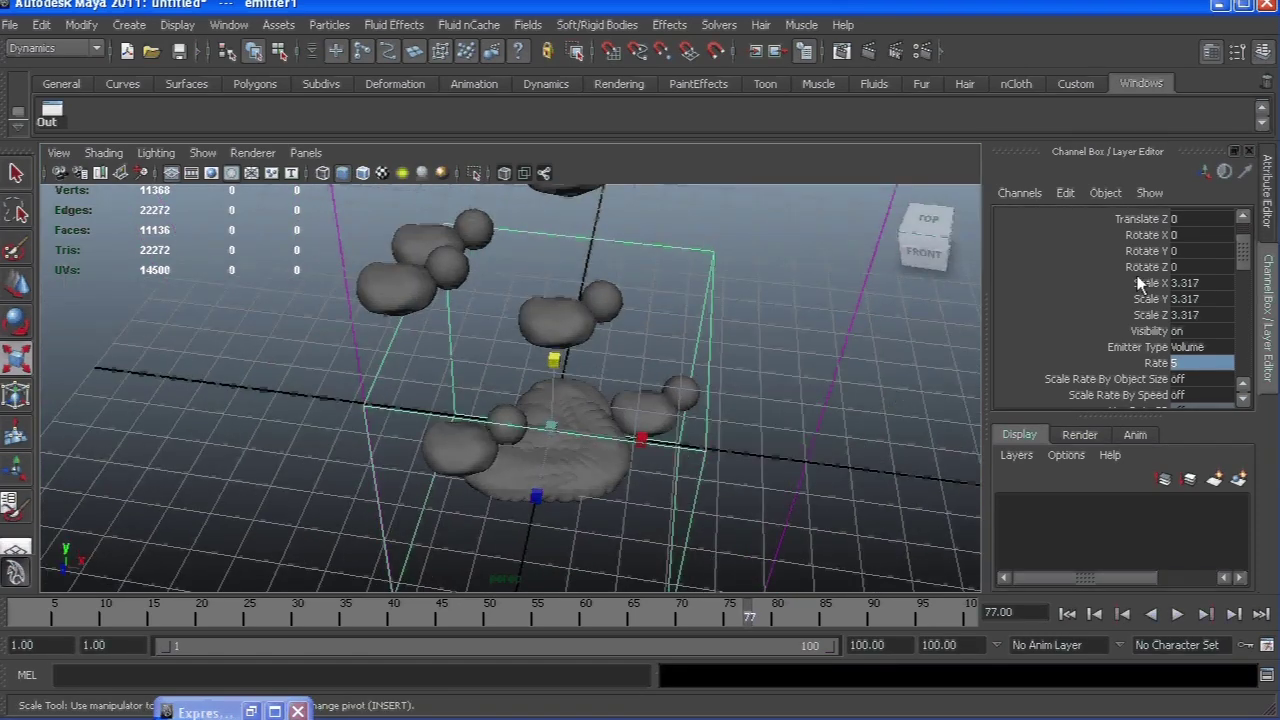
# Select the particle spheres and set their Particle Render Type to Points
pyautogui.scroll(-2, 1147, 300)
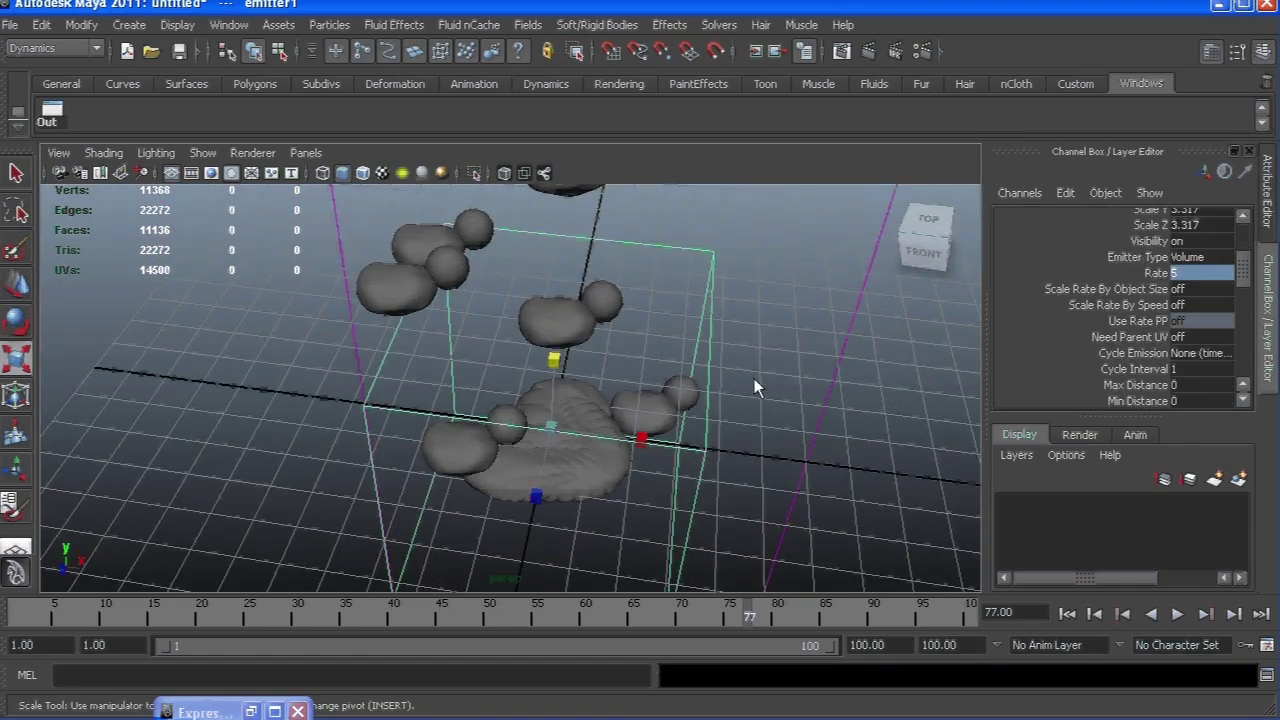
pyautogui.click(676, 391)
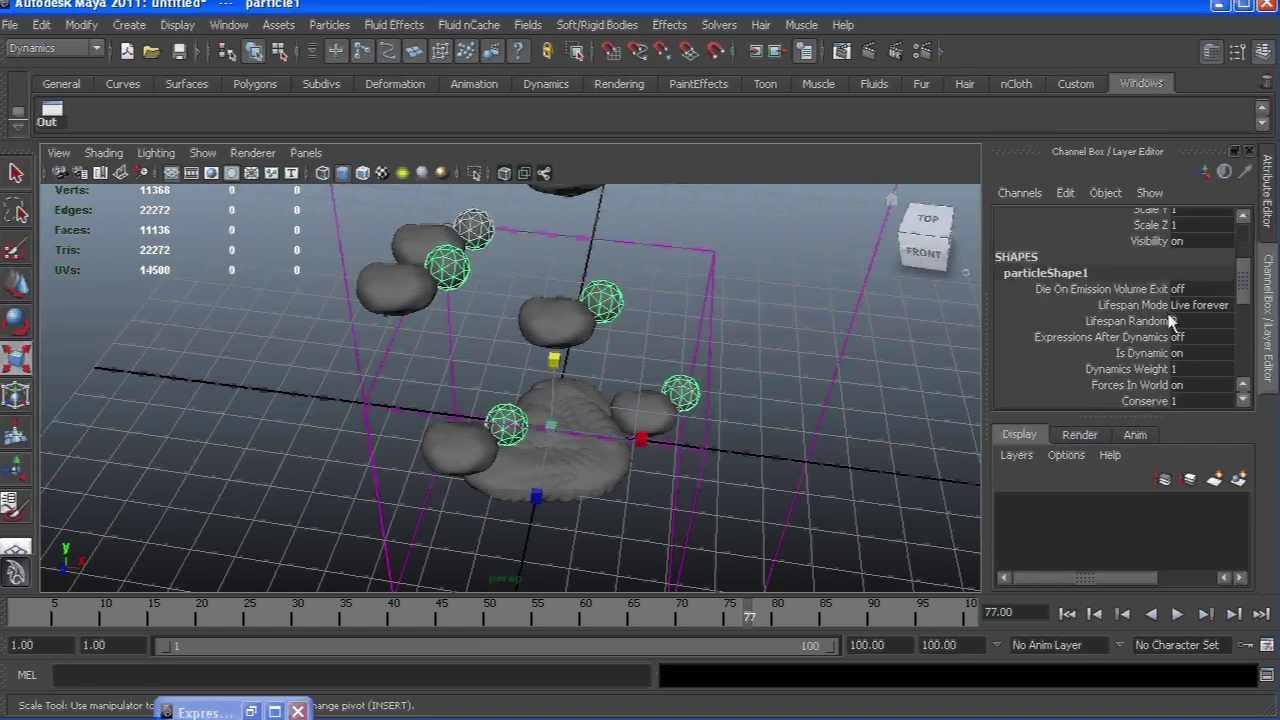
pyautogui.scroll(-5, 1170, 320)
pyautogui.click(1187, 345)
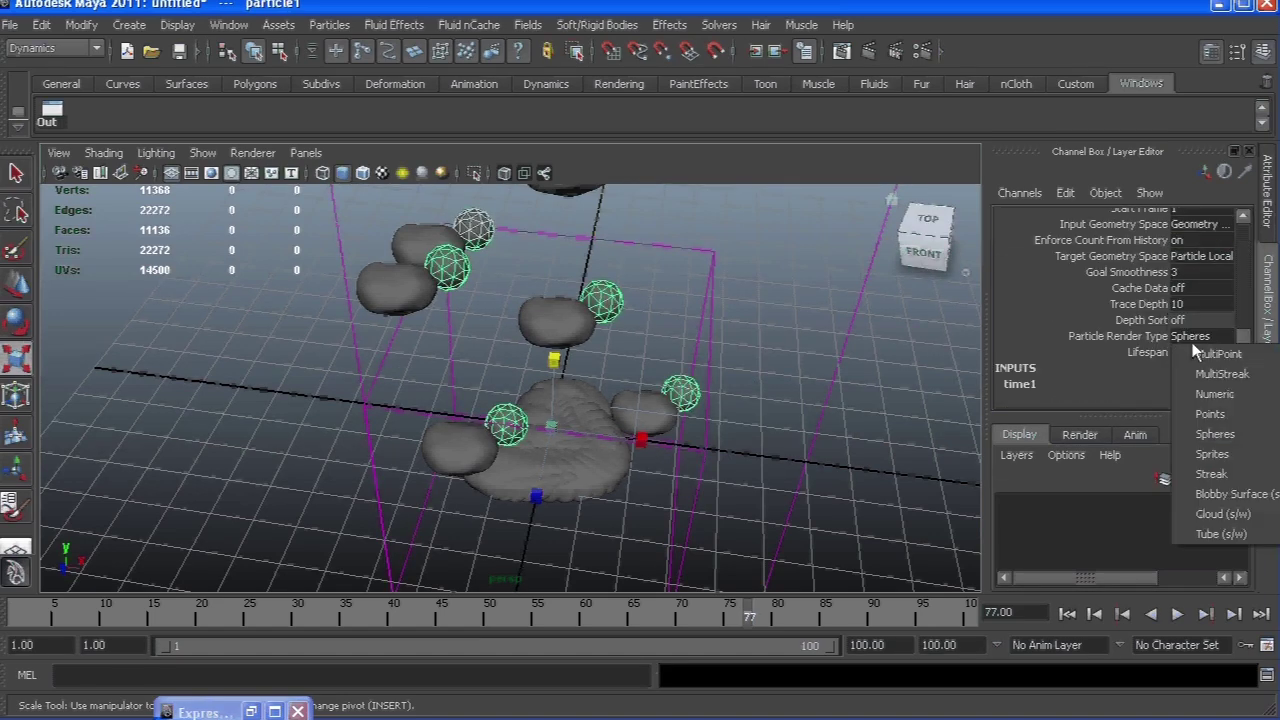
pyautogui.click(1185, 335)
pyautogui.keyDown('alt'); pyautogui.moveTo(760, 380); pyautogui.dragTo(623, 329); pyautogui.keyUp('alt')
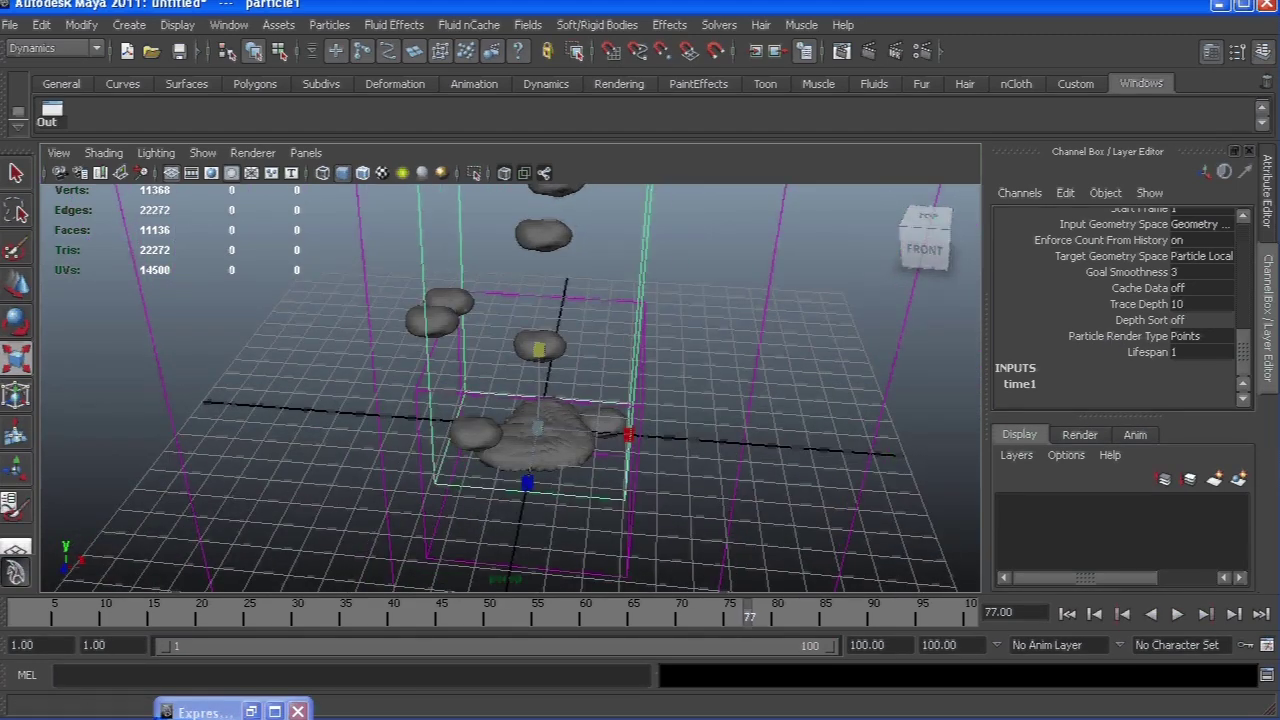
# Select instancer1 in the Outliner, set its Cycle to Sequential in its attributes and close the Outliner
pyautogui.click(47, 113)
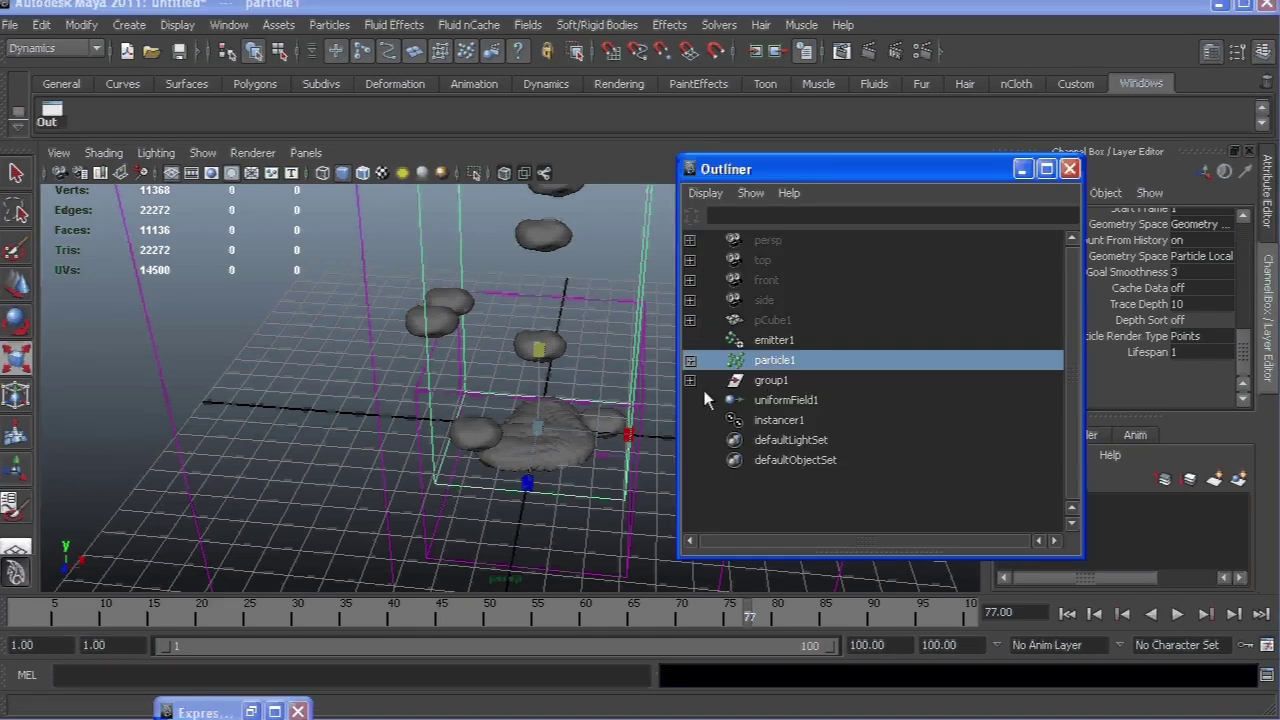
pyautogui.click(740, 420)
pyautogui.moveTo(834, 171); pyautogui.dragTo(432, 177)
pyautogui.click(780, 178)
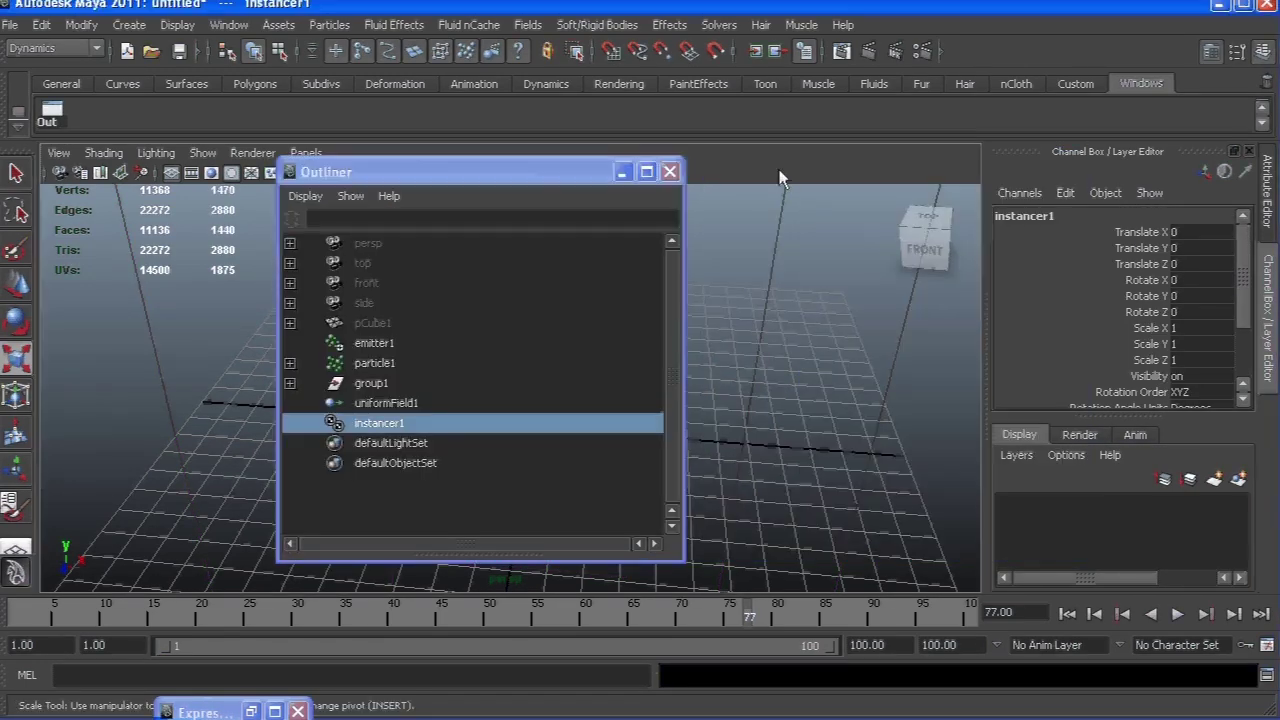
pyautogui.hotkey('ctrl', 'a')
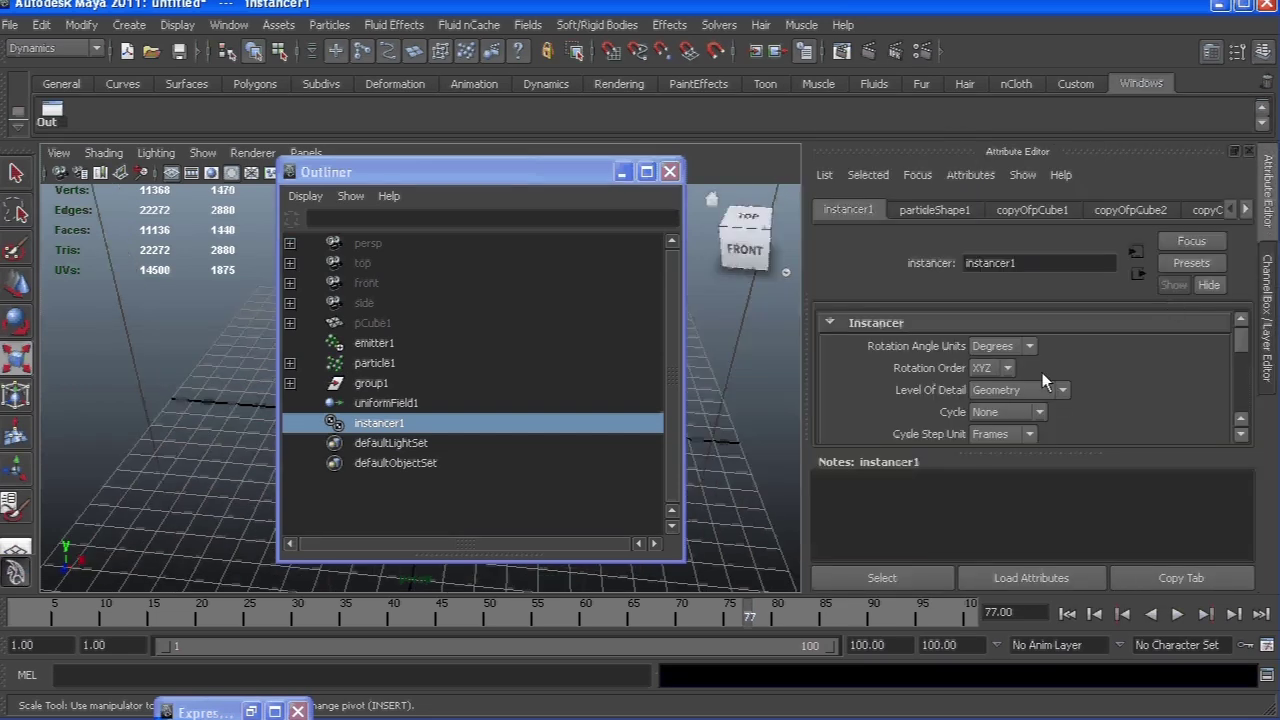
pyautogui.click(995, 412)
pyautogui.click(995, 443)
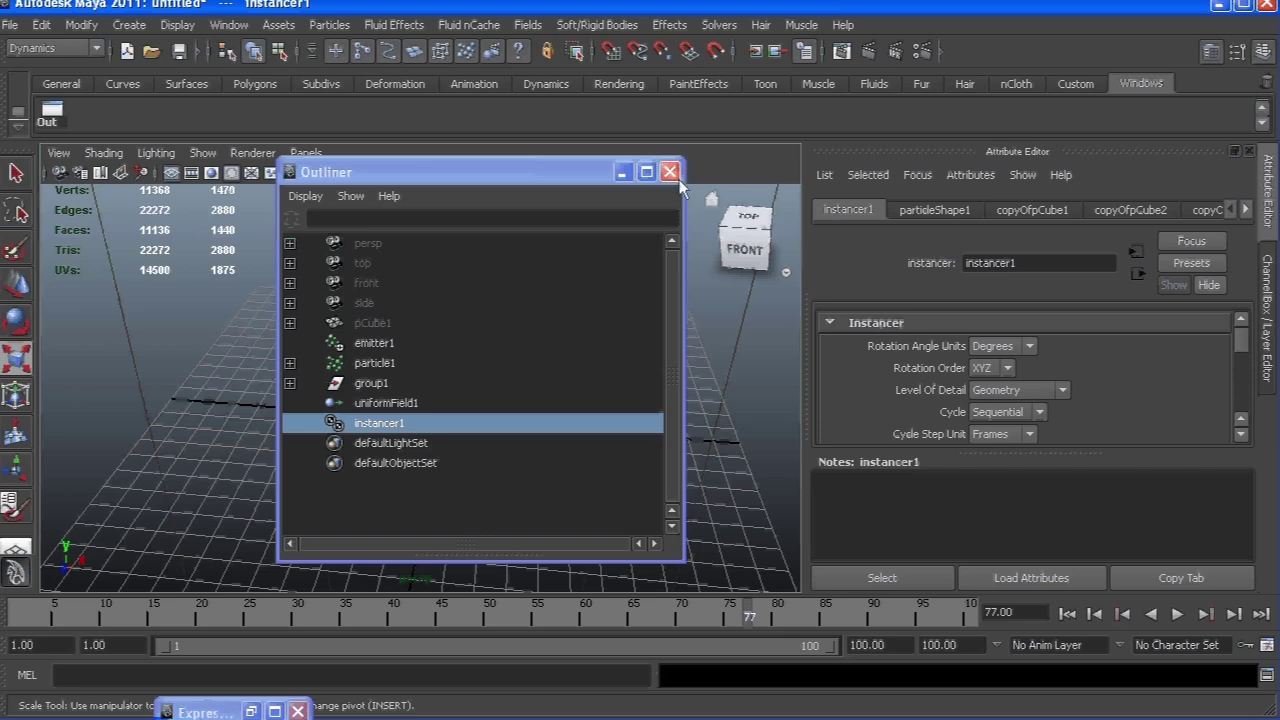
pyautogui.click(670, 172)
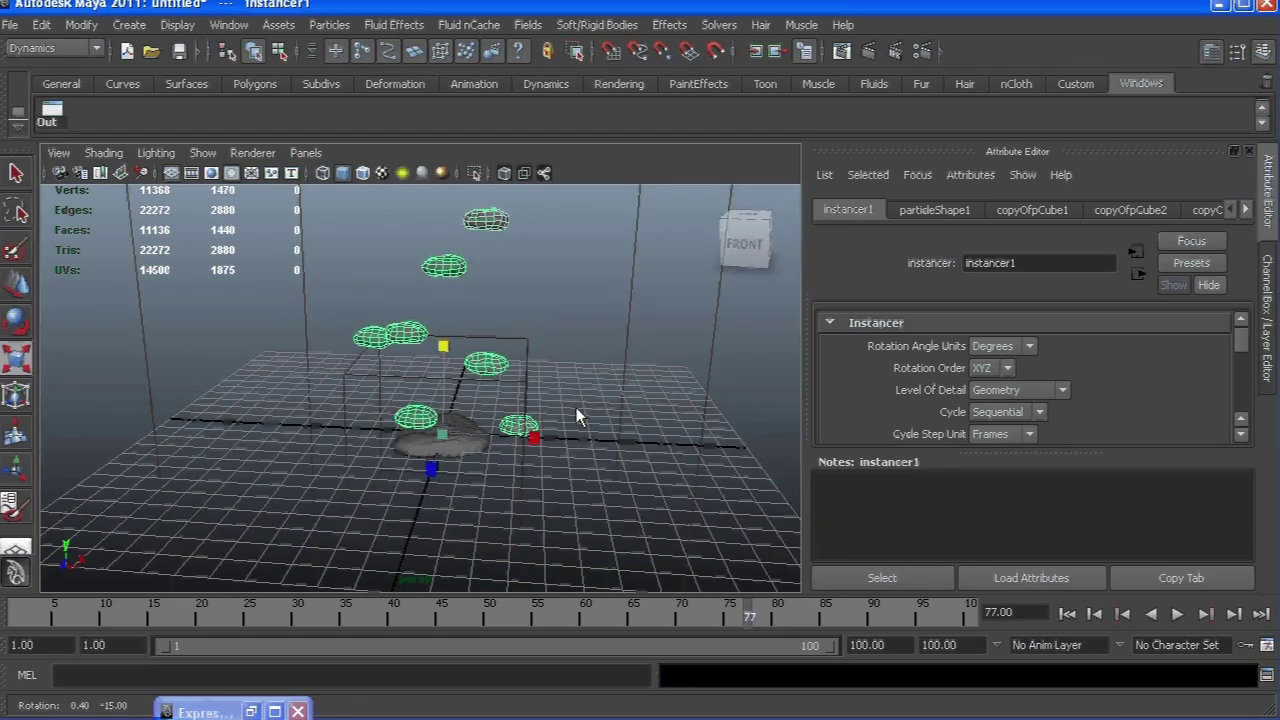
# Play the simulation from the first frame and examine the cycling bubble shapes up close as they rise
pyautogui.click(1067, 614)
pyautogui.click(1177, 614)
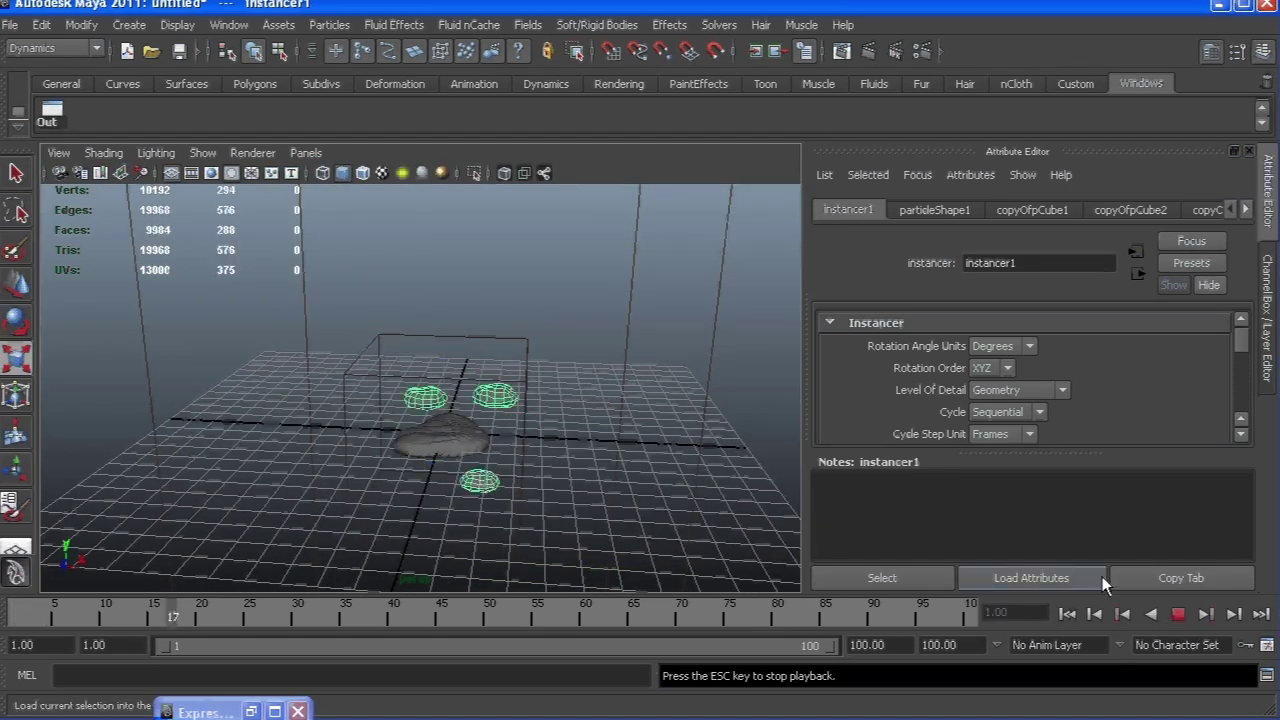
pyautogui.keyDown('alt'); pyautogui.moveTo(423, 287); pyautogui.dragTo(439, 389, button='middle'); pyautogui.keyUp('alt')
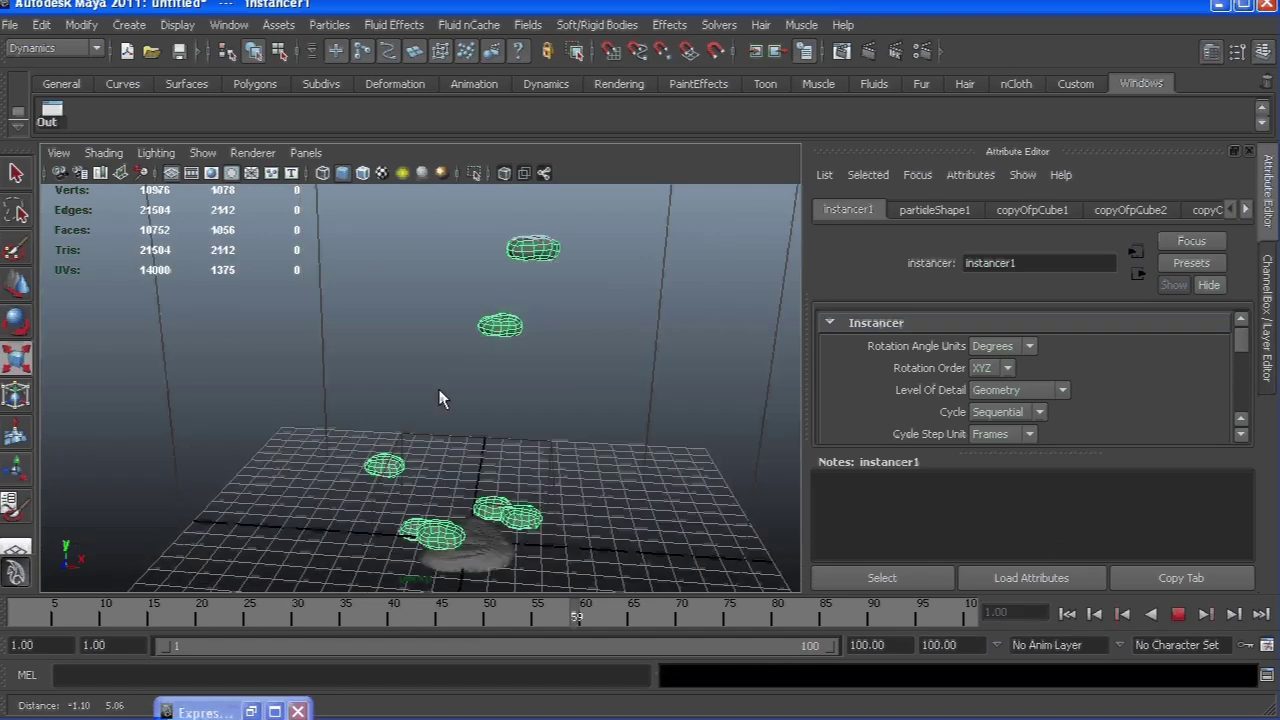
pyautogui.keyDown('alt'); pyautogui.moveTo(439, 389); pyautogui.dragTo(433, 356); pyautogui.keyUp('alt')
pyautogui.moveTo(433, 358)
pyautogui.keyDown('alt'); pyautogui.mouseDown(button='right')
pyautogui.moveTo(472, 415)
pyautogui.moveTo(428, 383)
pyautogui.mouseUp(button='right'); pyautogui.keyUp('alt')
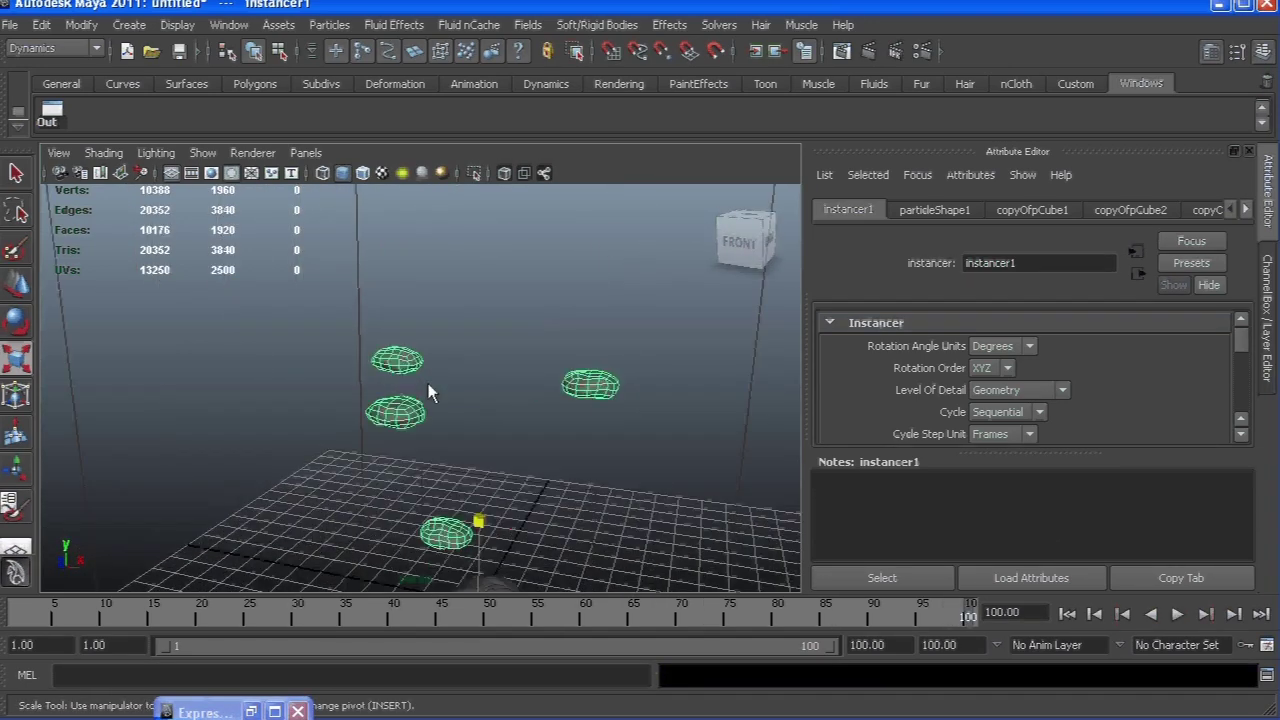
# Return to the first frame and replay the rising bubbles in a wider front view
pyautogui.click(1068, 615)
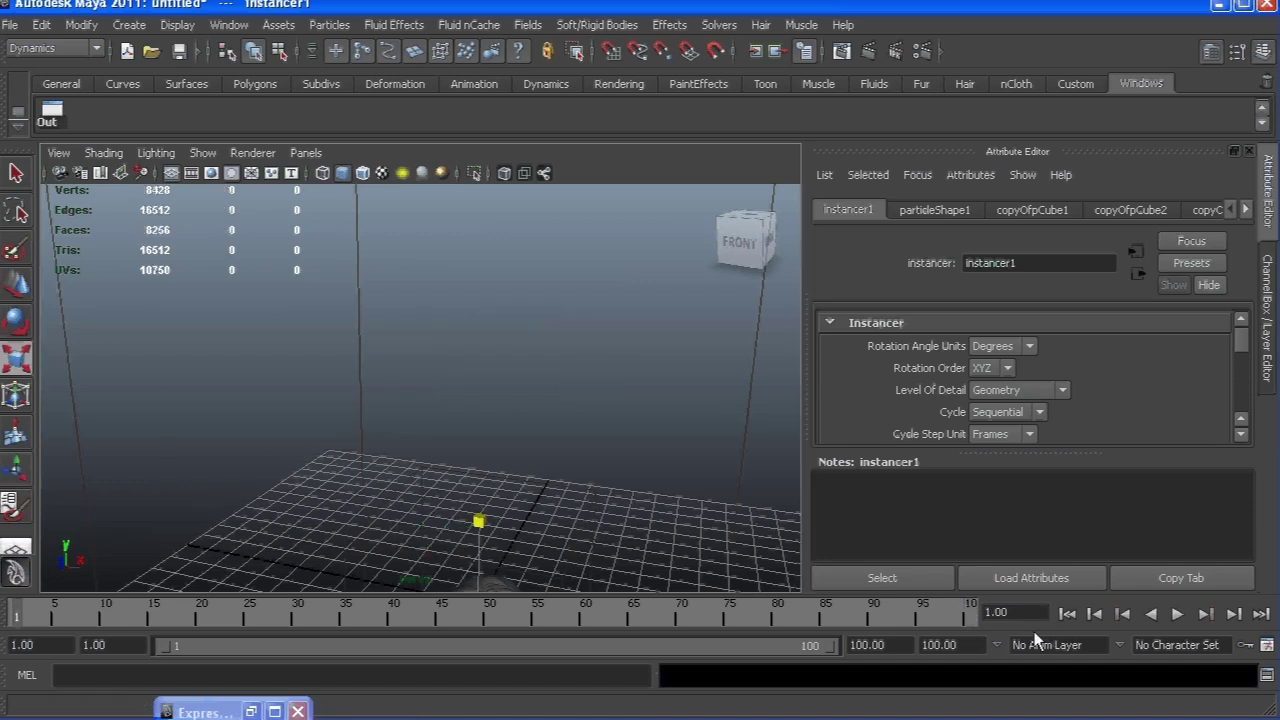
pyautogui.keyDown('alt'); pyautogui.moveTo(420, 360); pyautogui.dragTo(357, 323, button='right'); pyautogui.keyUp('alt')
pyautogui.keyDown('alt'); pyautogui.moveTo(357, 323); pyautogui.dragTo(512, 402); pyautogui.keyUp('alt')
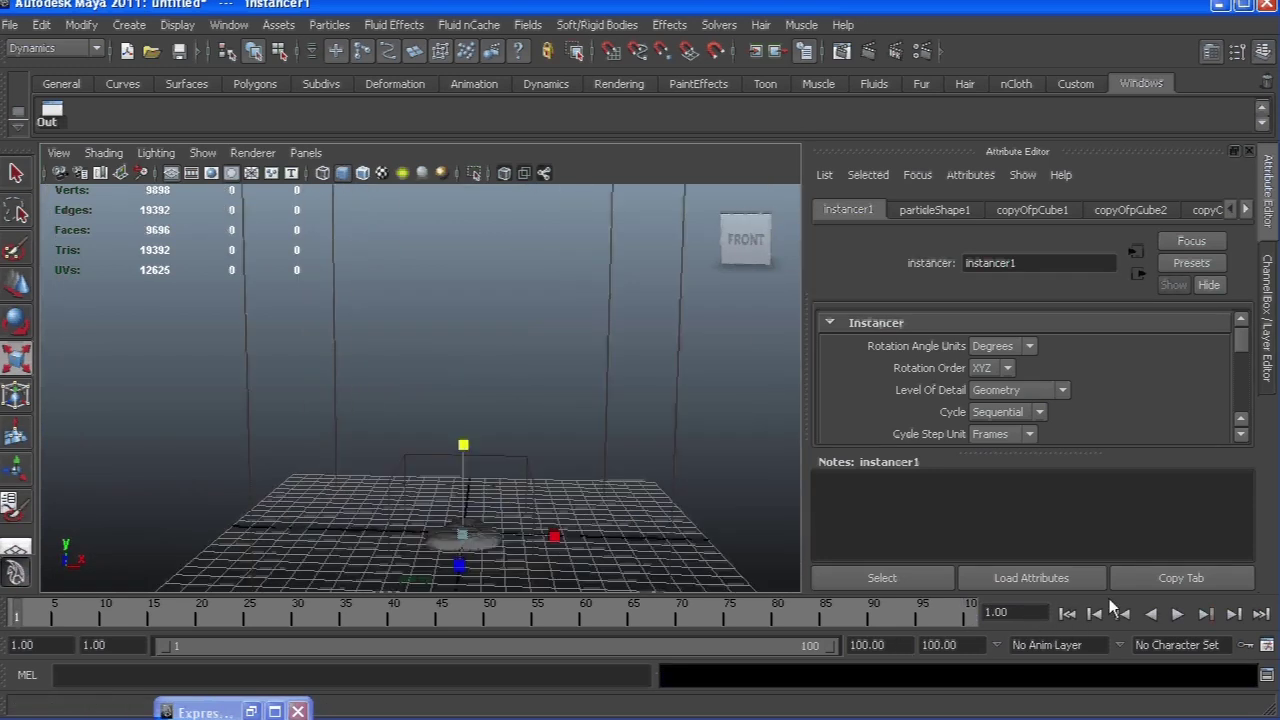
pyautogui.click(1177, 615)
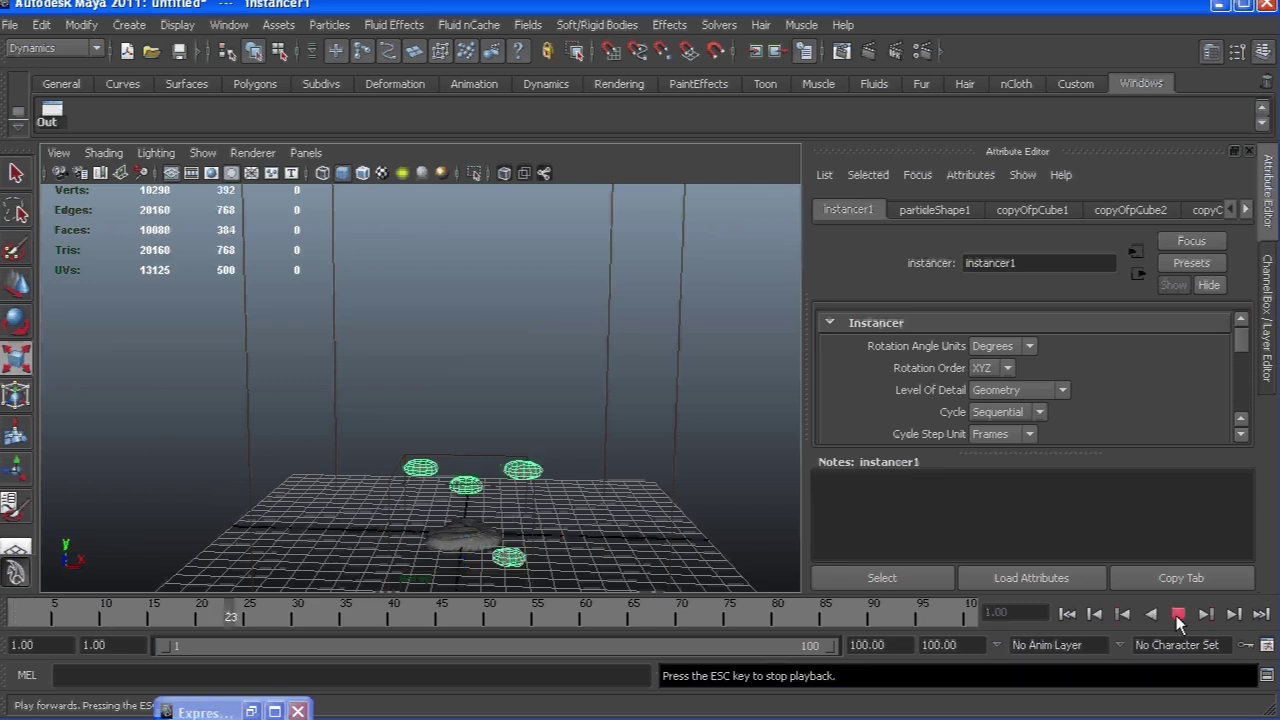